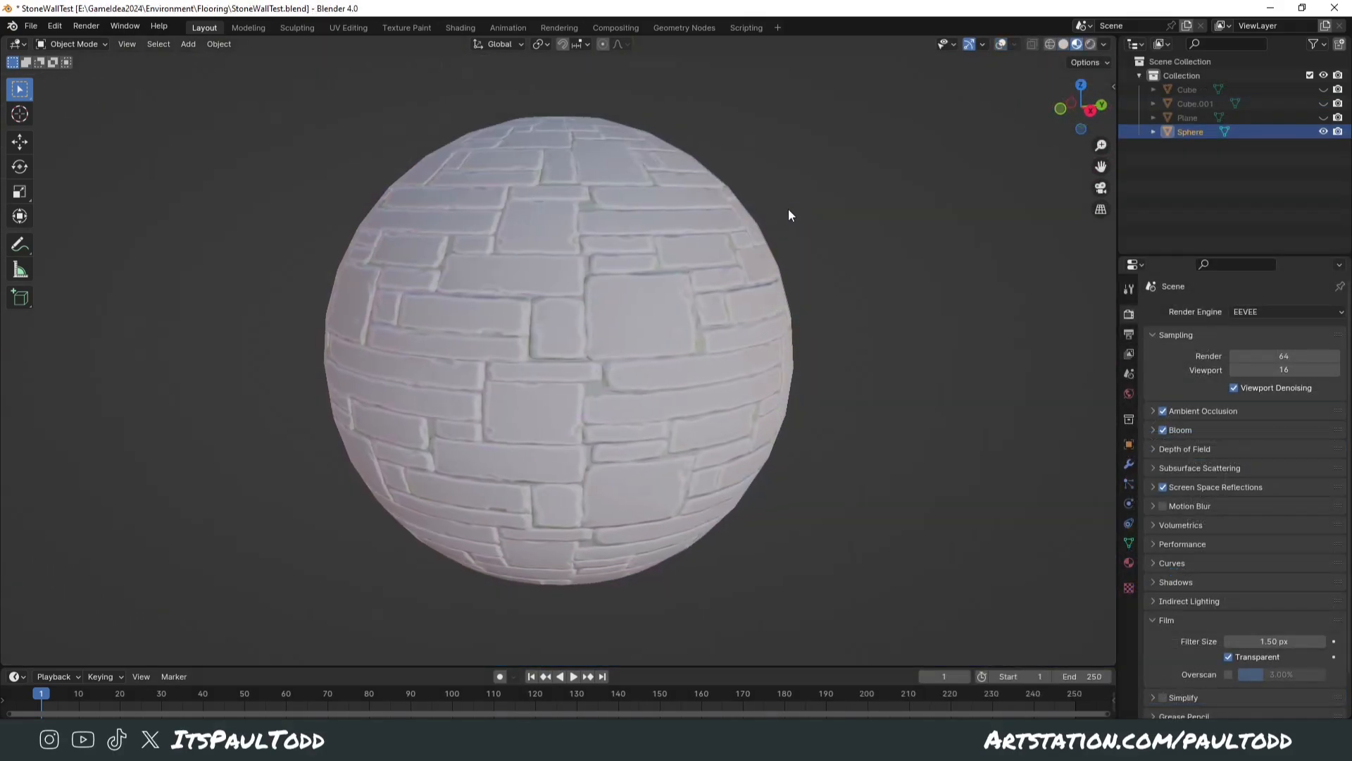
{"action": "middle_click_drag", "start_coordinate": [789, 210], "coordinate": [939, 165]}
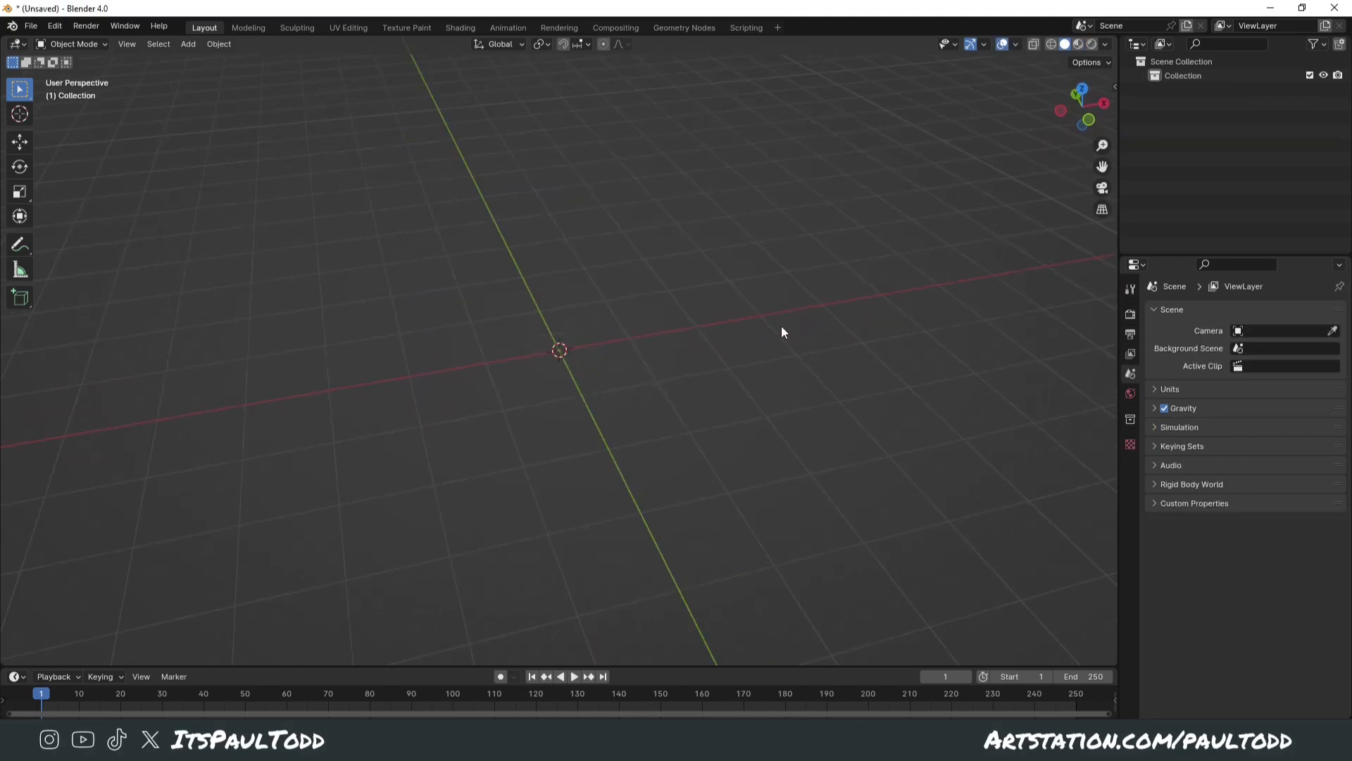
Add a plane mesh at the world origin and scale it by 0.5
{"action": "key", "text": "shift"}
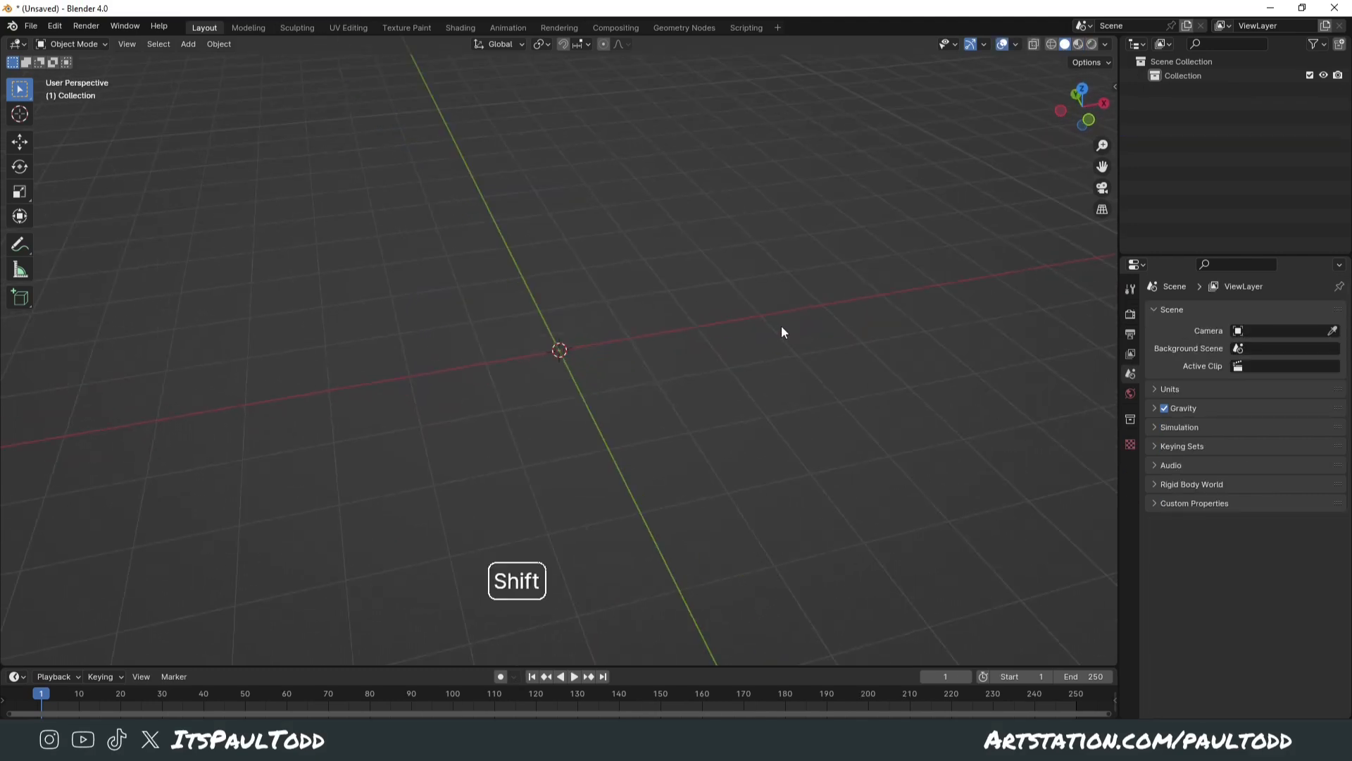
{"action": "key", "text": "shift+a"}
{"action": "mouse_move", "coordinate": [767, 353]}
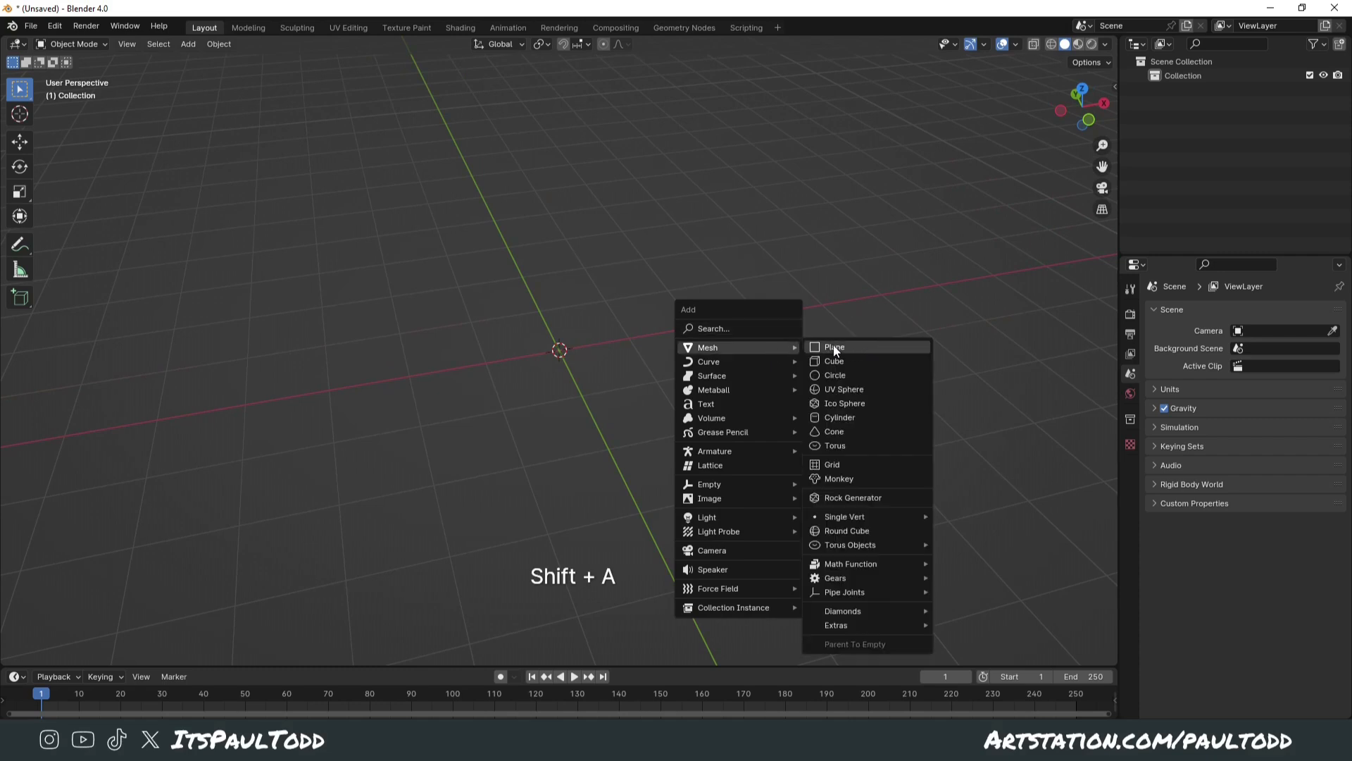
{"action": "left_click", "coordinate": [828, 351]}
{"action": "middle_click_drag", "start_coordinate": [812, 354], "coordinate": [699, 408]}
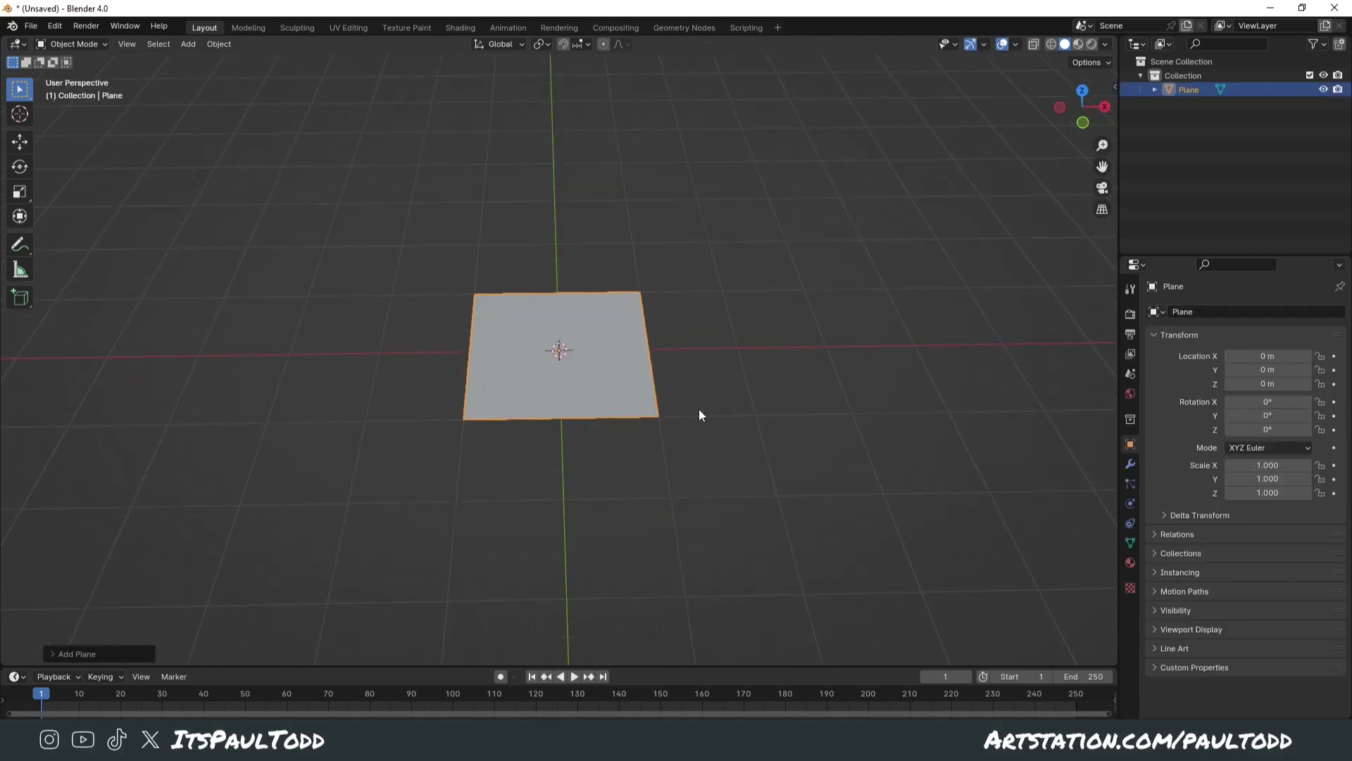
{"action": "type", "text": "s.5"}
{"action": "key", "text": "Return"}
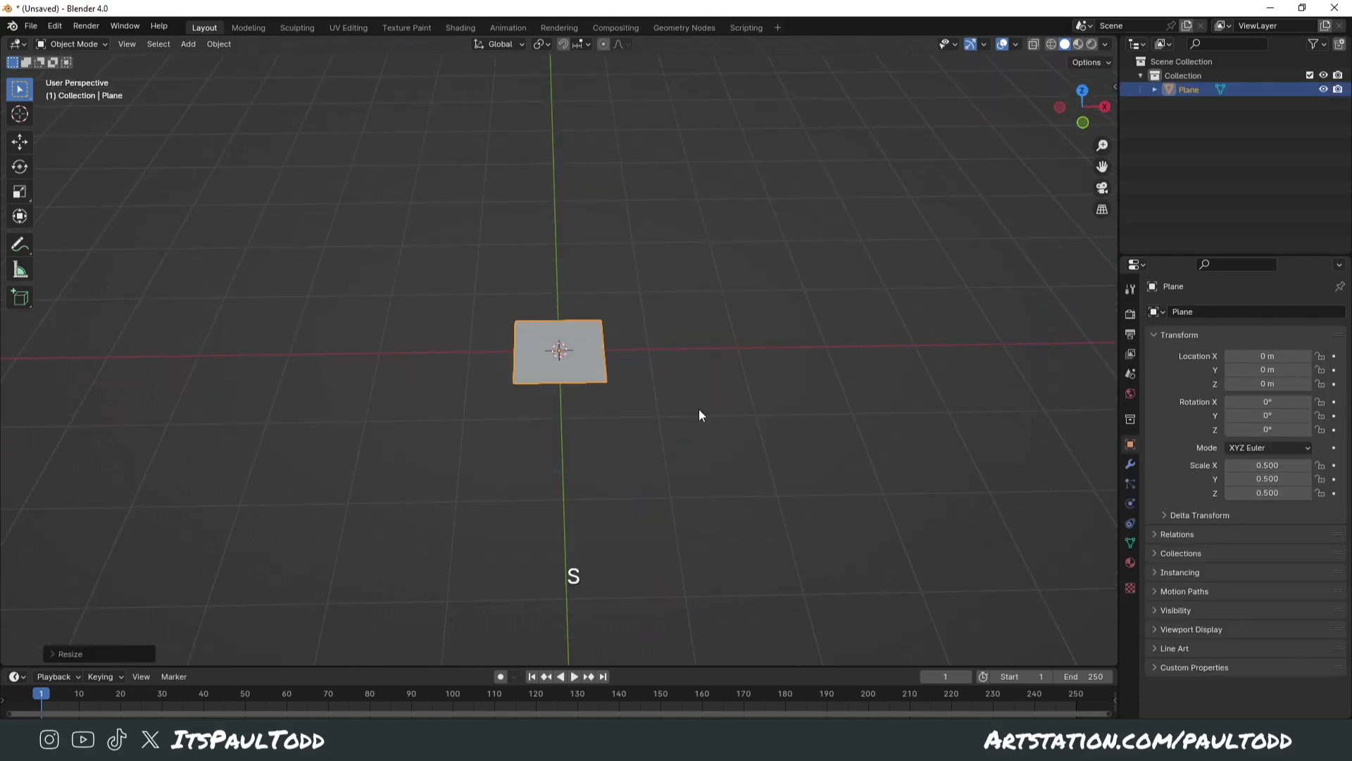
Apply all transforms to the scaled plane
{"action": "middle_click_drag", "start_coordinate": [762, 356], "coordinate": [759, 405]}
{"action": "scroll", "coordinate": [757, 403], "scroll_direction": "up", "scroll_amount": 2}
{"action": "middle_click_drag", "start_coordinate": [654, 424], "coordinate": [653, 470], "text": "shift"}
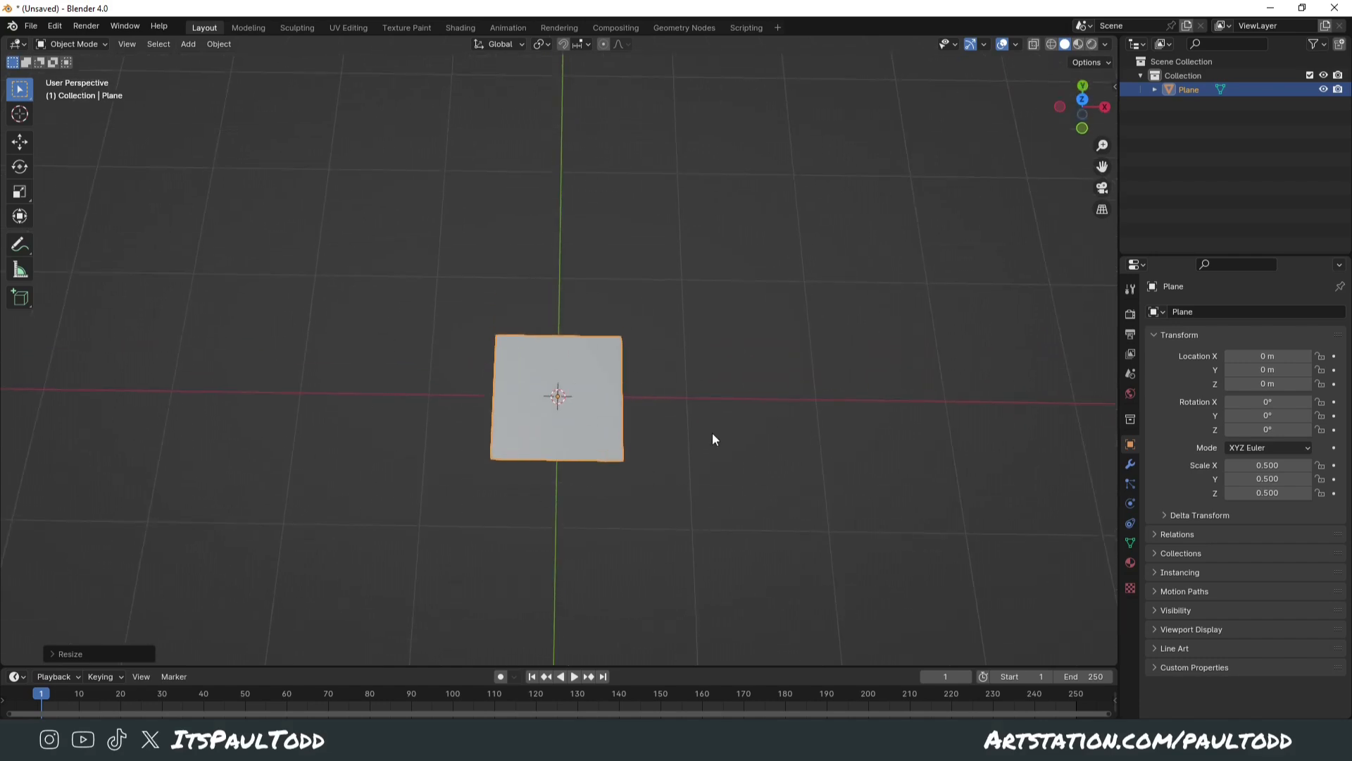
{"action": "scroll", "coordinate": [588, 392], "scroll_direction": "up", "scroll_amount": 2}
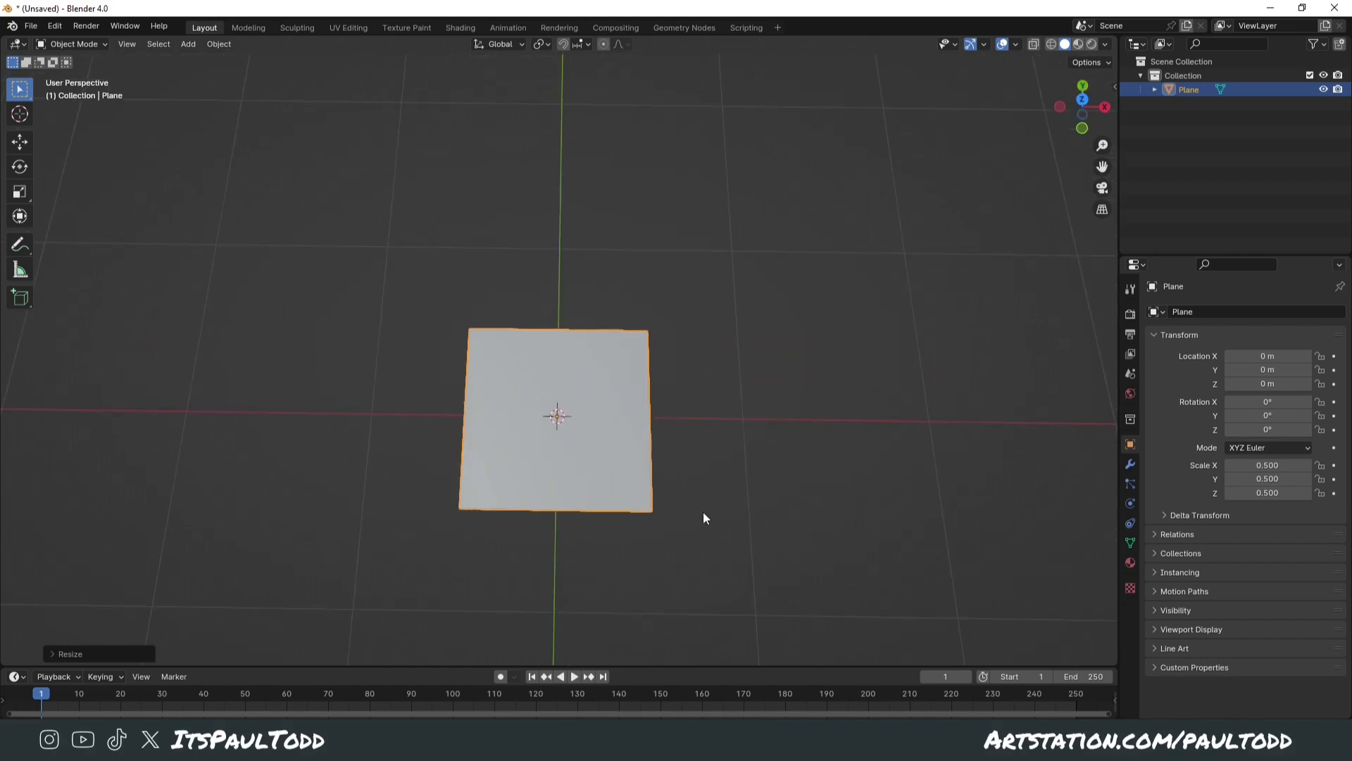
{"action": "key", "text": "ctrl+a"}
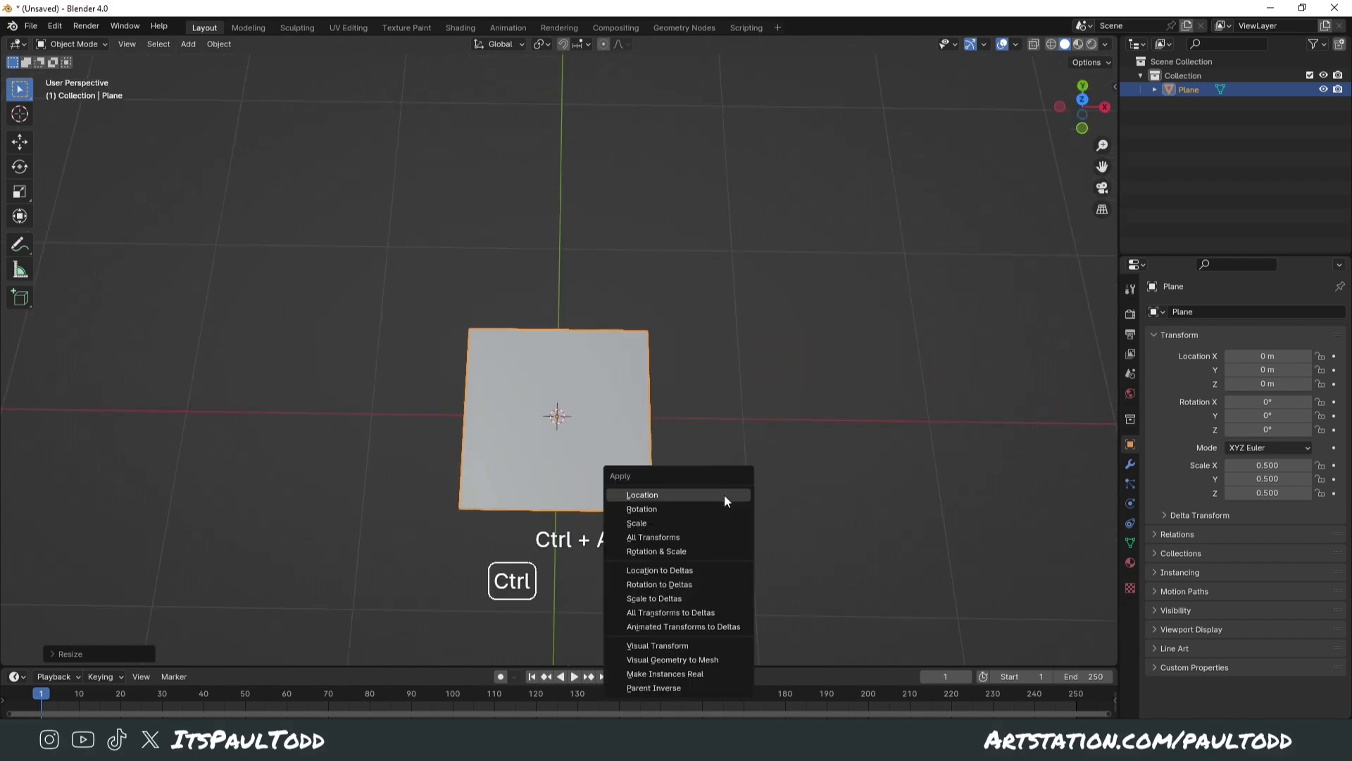
{"action": "left_click", "coordinate": [702, 539]}
{"action": "middle_click_drag", "start_coordinate": [800, 438], "coordinate": [583, 364]}
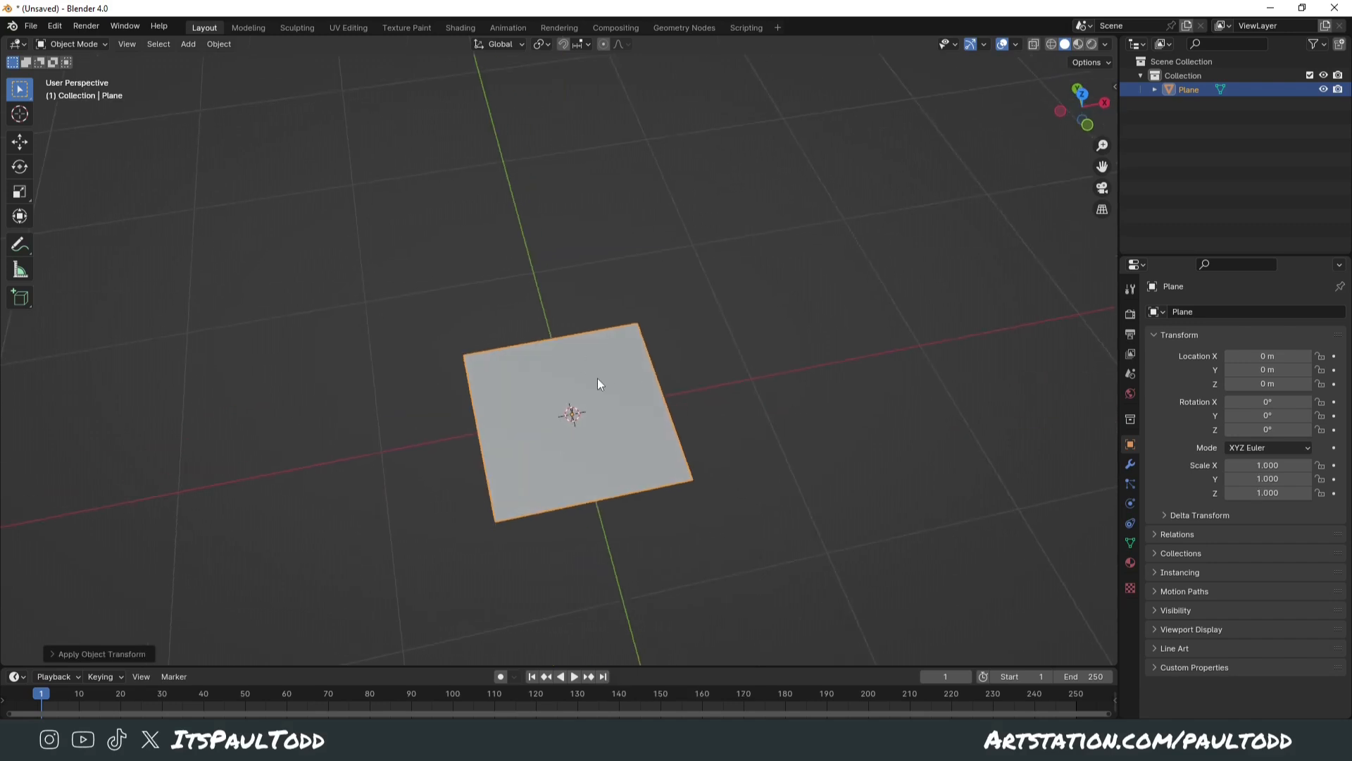
Duplicate the plane in top view, leaving the copy exactly on top of the original
{"action": "left_click", "coordinate": [831, 412]}
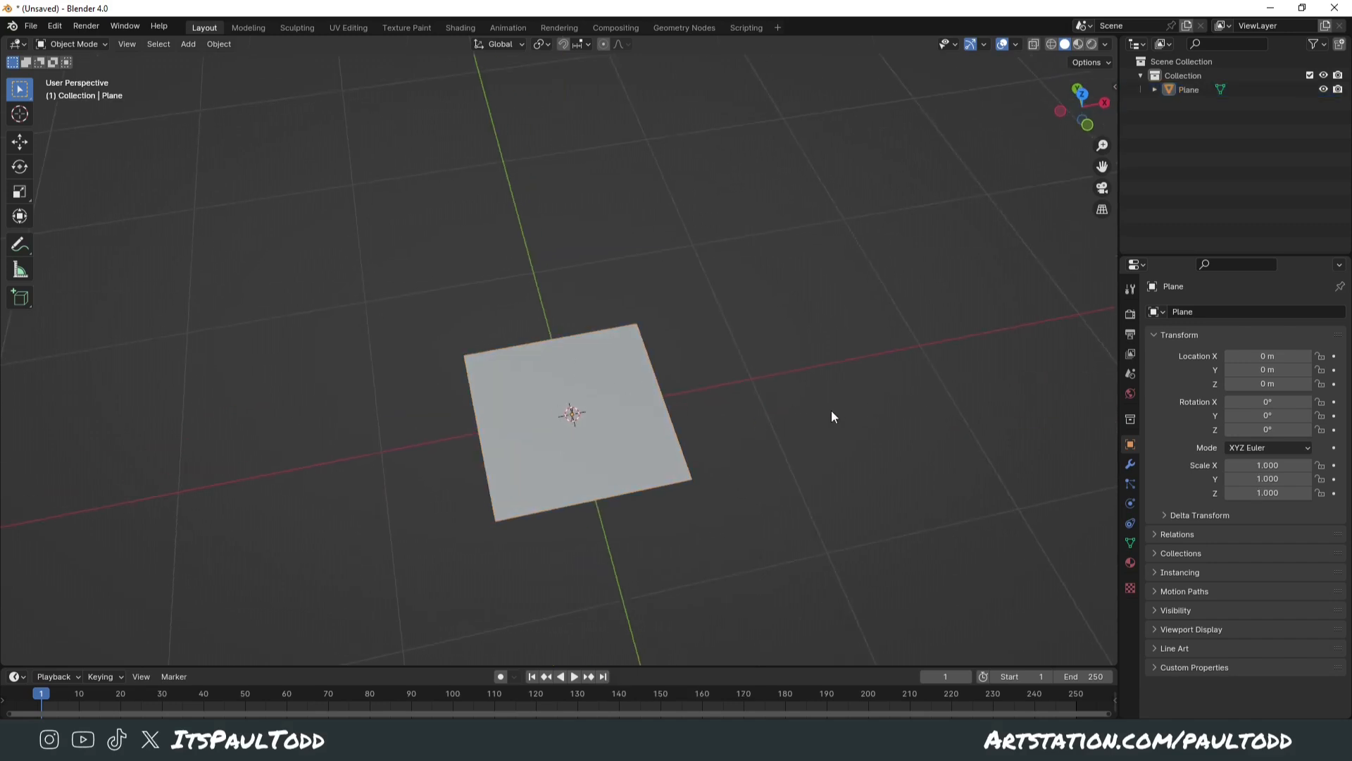
{"action": "left_click", "coordinate": [577, 471]}
{"action": "middle_click_drag", "start_coordinate": [577, 471], "coordinate": [589, 412]}
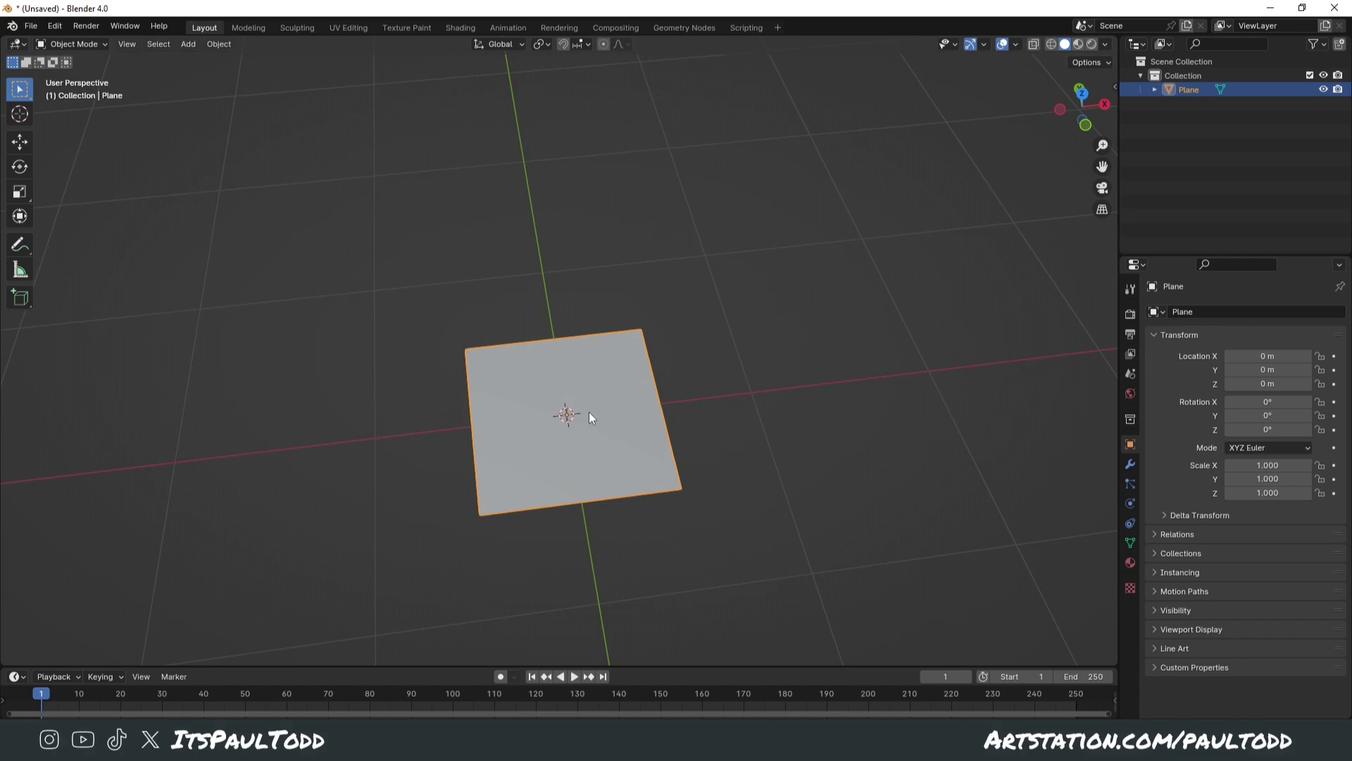
{"action": "key", "text": "KP_7"}
{"action": "key", "text": "shift+d"}
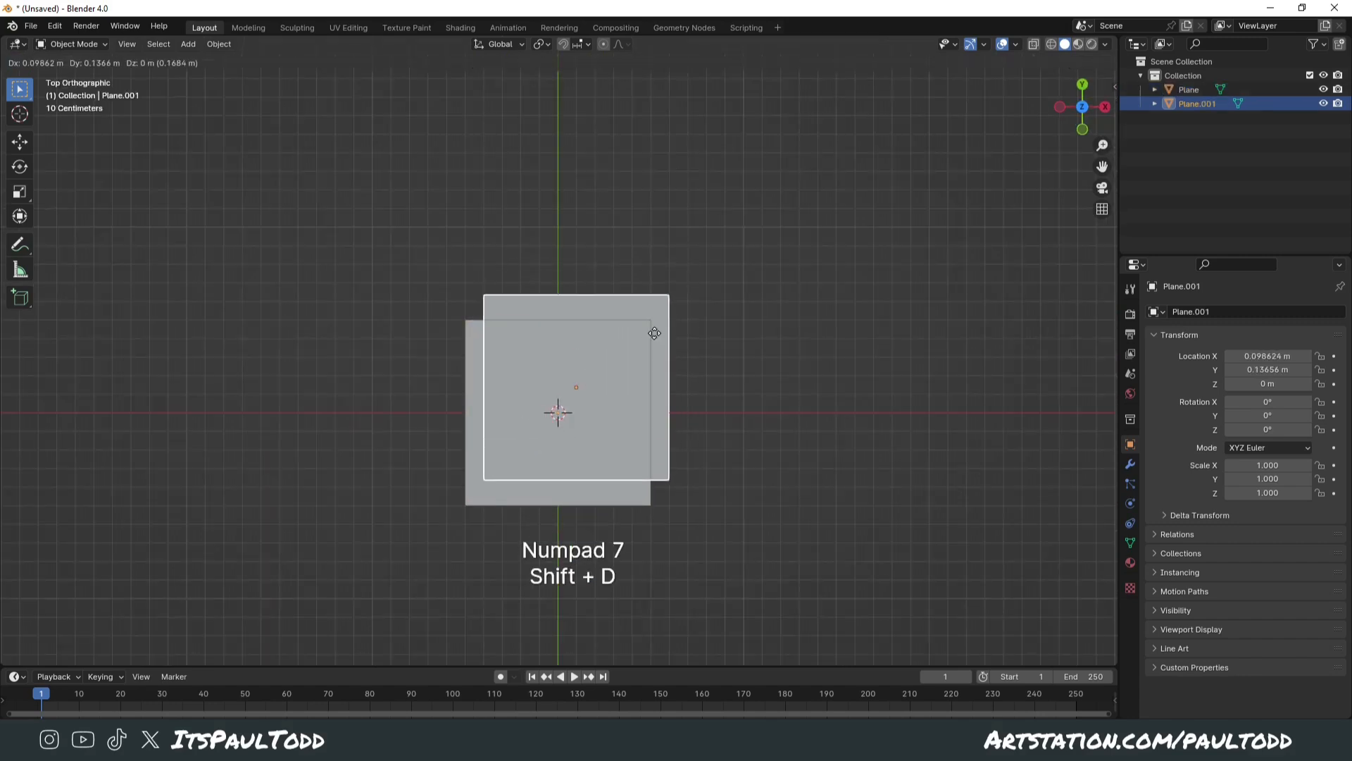
{"action": "right_click", "coordinate": [655, 333]}
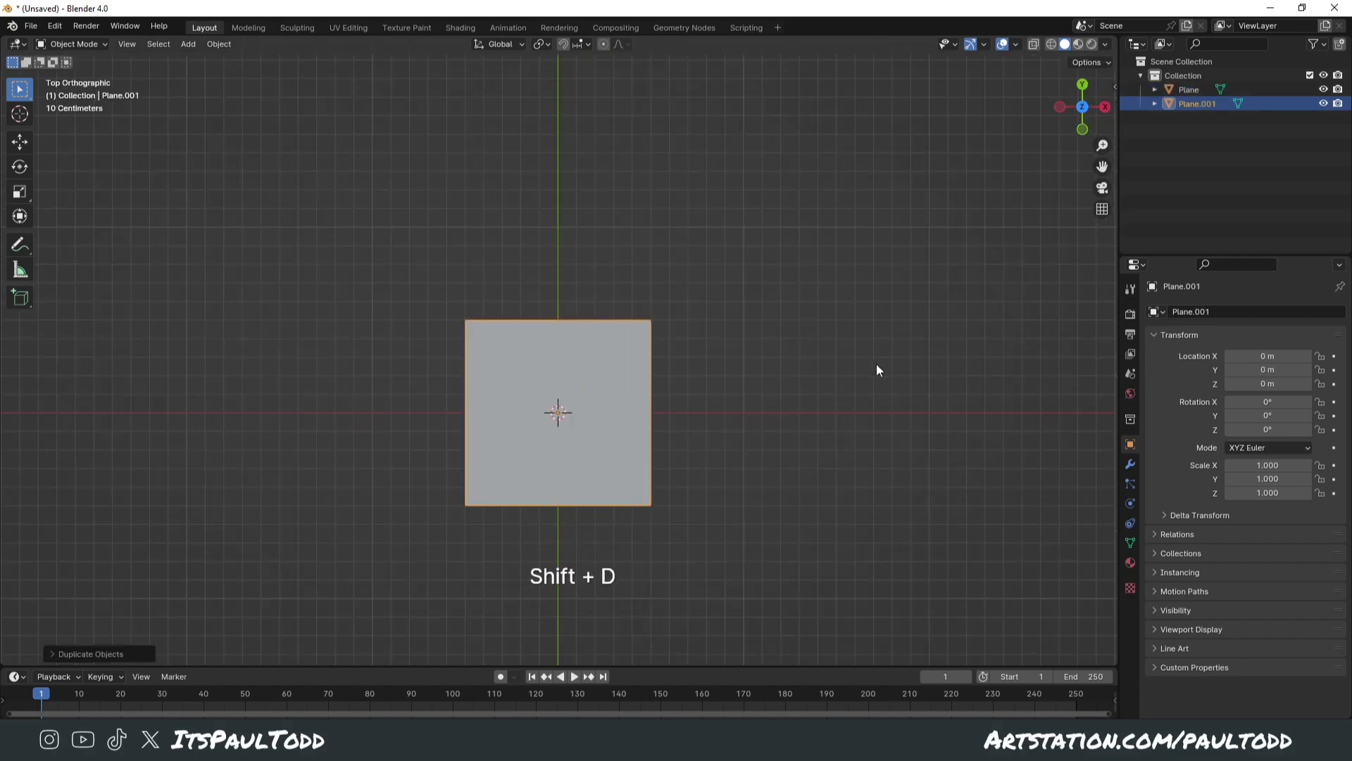
Move the duplicate plane 0.5 m along Y and -0.5 m along X
{"action": "type", "text": "gy"}
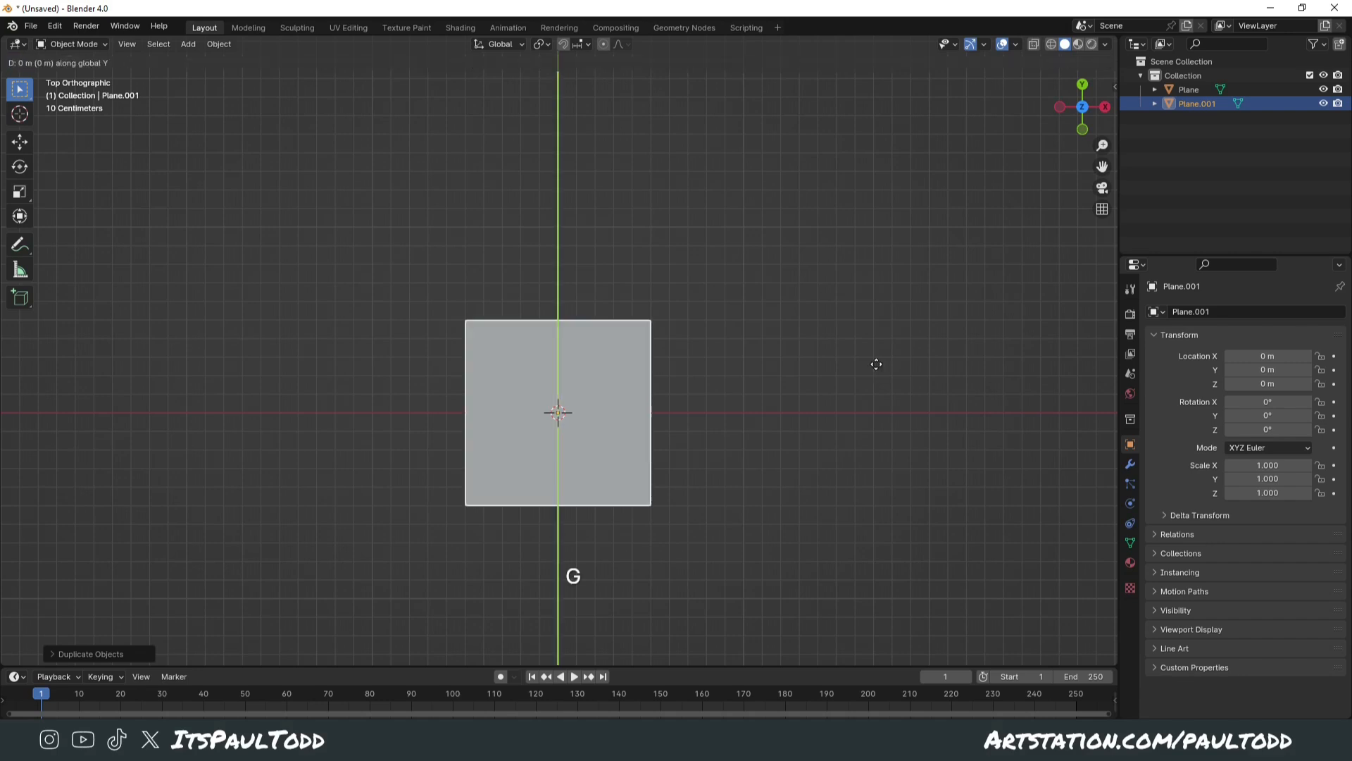
{"action": "type", "text": ".5"}
{"action": "key", "text": "Return"}
{"action": "type", "text": "gx-.5"}
{"action": "key", "text": "Return"}
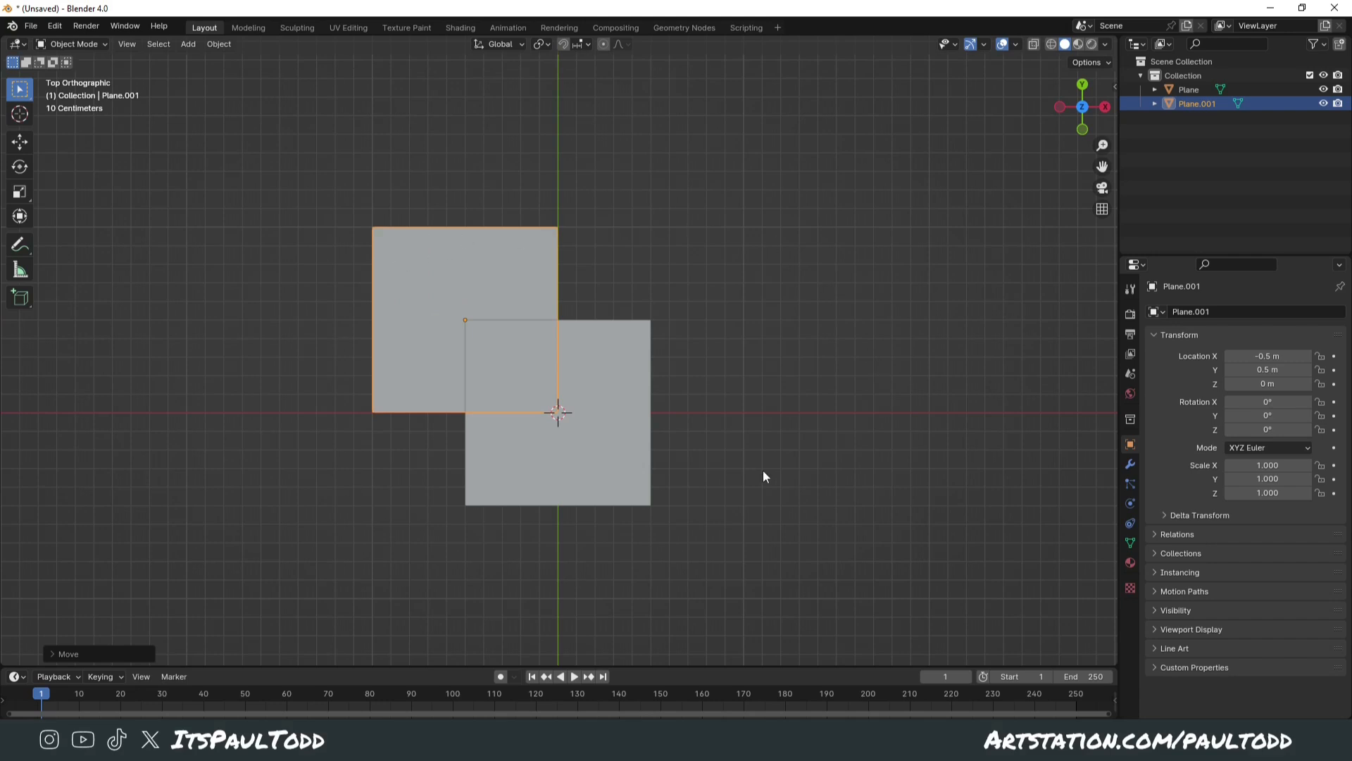
Hide the original plane and select the offset duplicate
{"action": "left_click", "coordinate": [1323, 89]}
{"action": "left_click", "coordinate": [535, 331]}
{"action": "left_click", "coordinate": [636, 326]}
{"action": "left_click", "coordinate": [504, 349]}
Add an Array modifier to the duplicate plane, using a constant offset in place of the relative offset
{"action": "left_click", "coordinate": [1129, 464]}
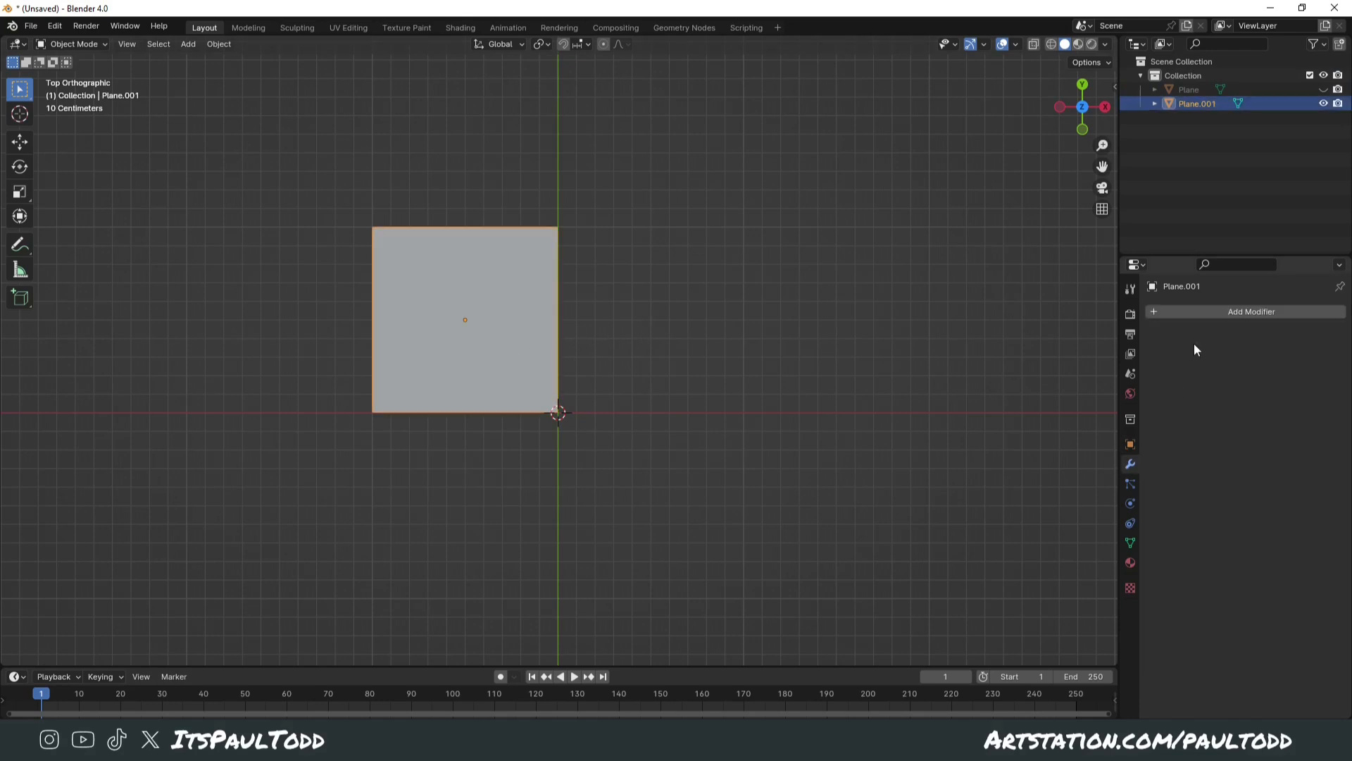
{"action": "left_click", "coordinate": [1260, 312]}
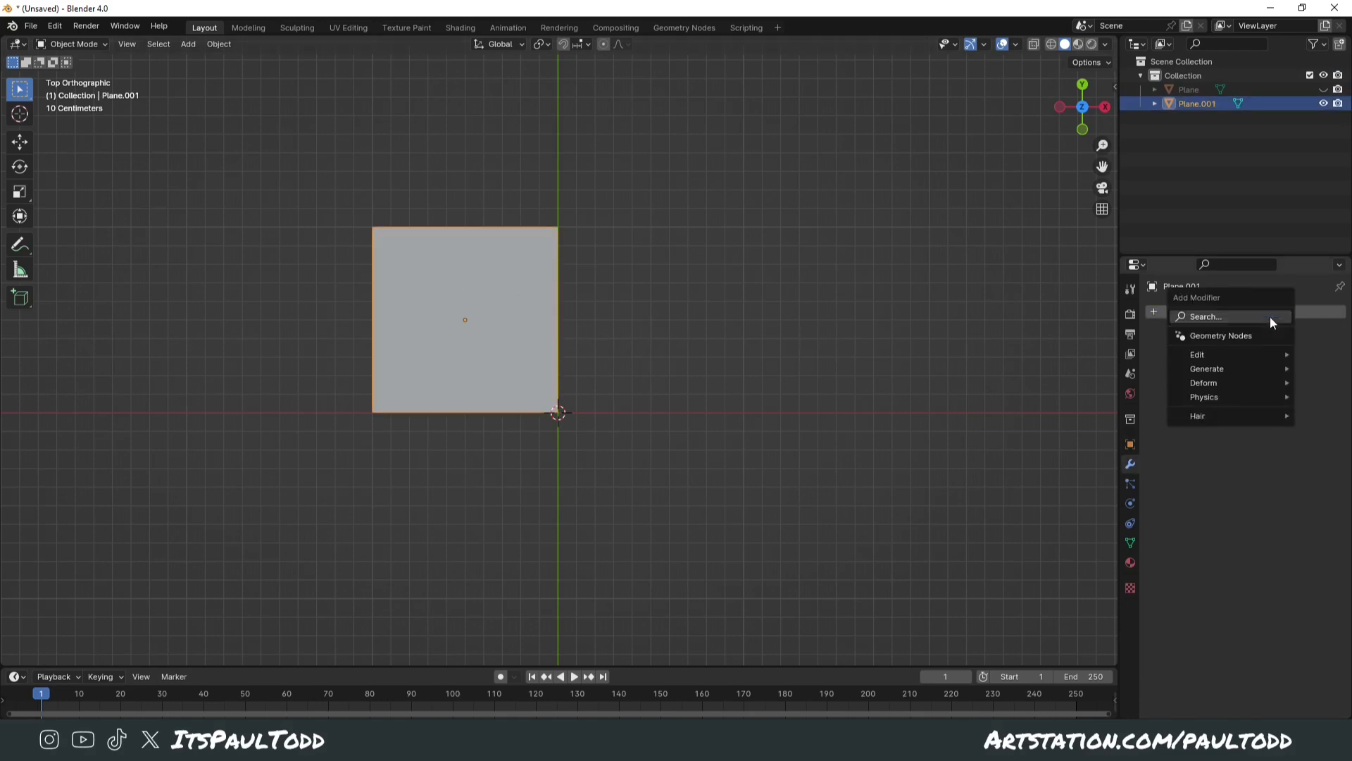
{"action": "left_click", "coordinate": [1202, 317]}
{"action": "left_click", "coordinate": [1079, 410]}
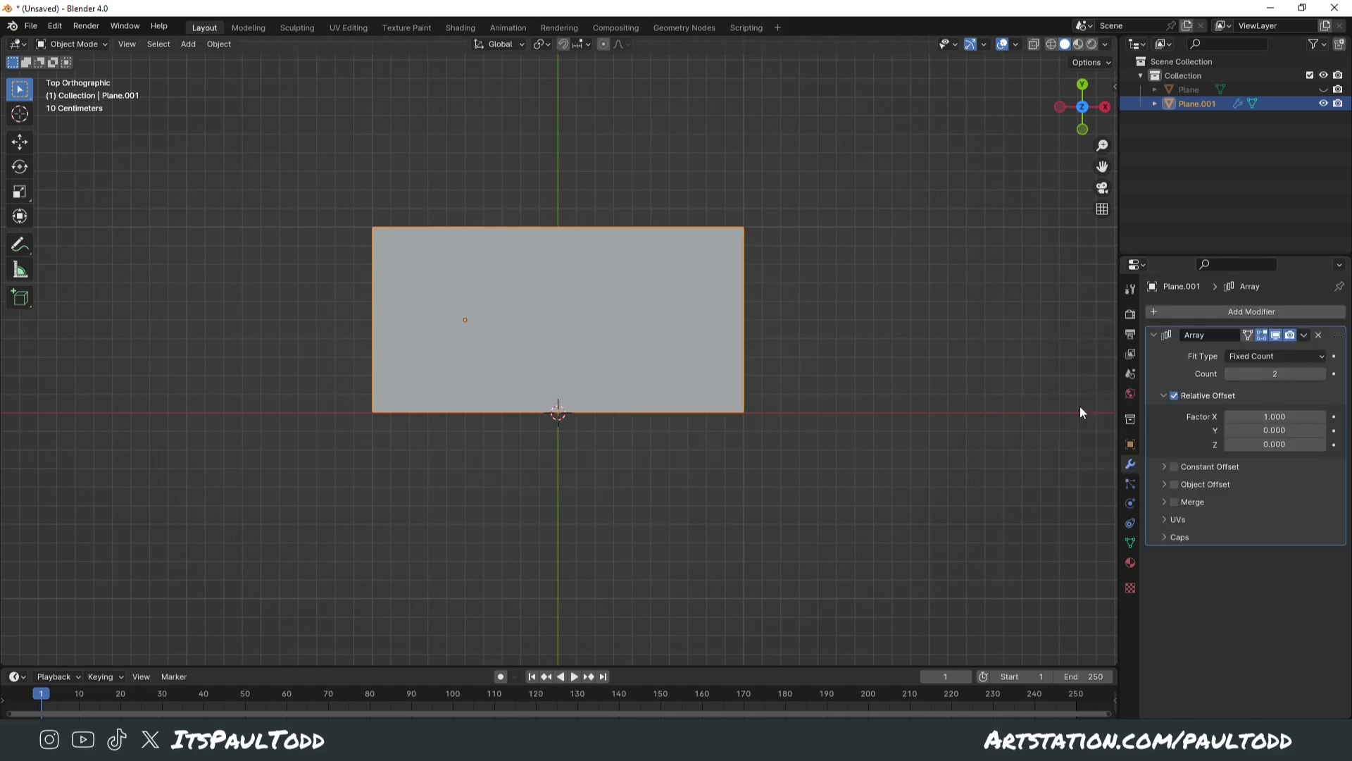
{"action": "left_click", "coordinate": [1174, 395]}
{"action": "left_click", "coordinate": [1174, 466]}
{"action": "left_click", "coordinate": [1163, 466]}
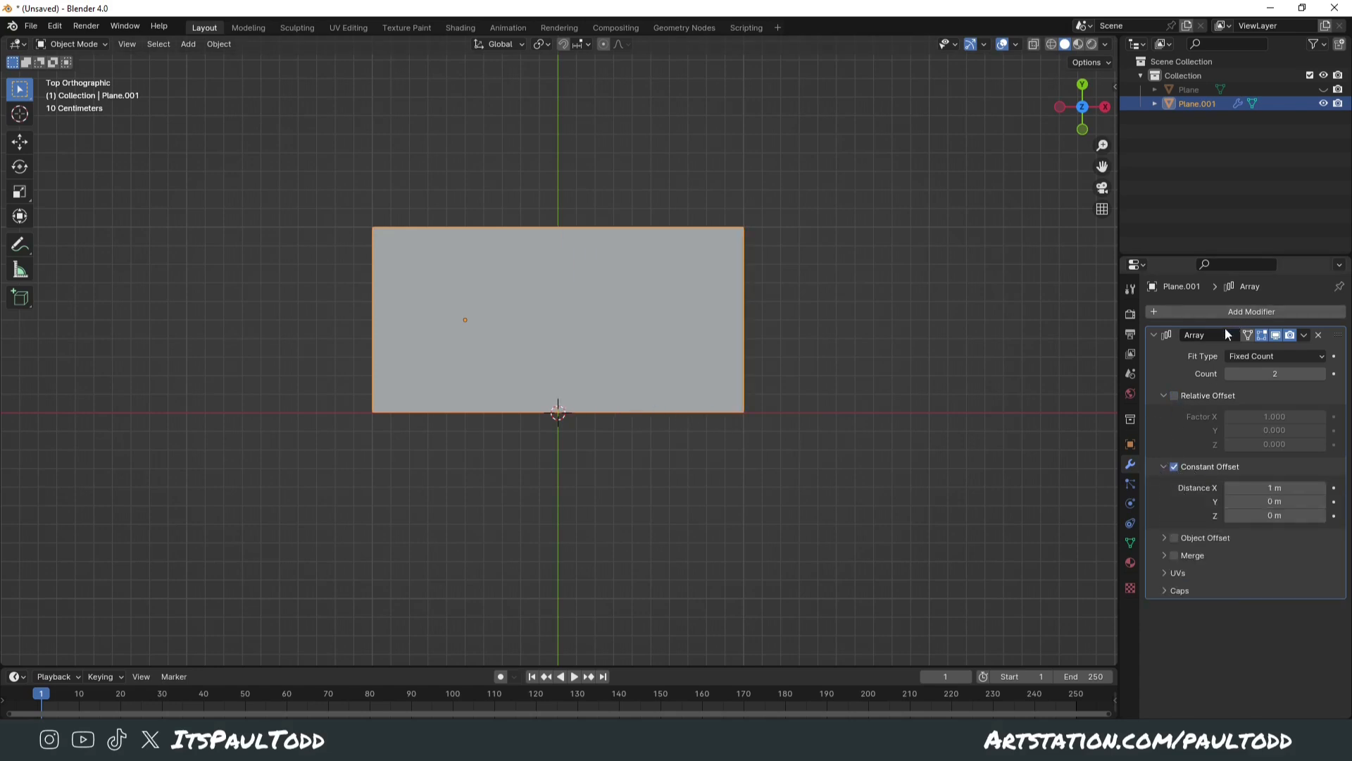
Collapse the first array and add a second Array modifier with constant offset enabled and relative offset disabled
{"action": "left_click", "coordinate": [1153, 335]}
{"action": "left_click", "coordinate": [1211, 308]}
{"action": "left_click", "coordinate": [1176, 308]}
{"action": "left_click", "coordinate": [1115, 333]}
{"action": "left_click", "coordinate": [1174, 415]}
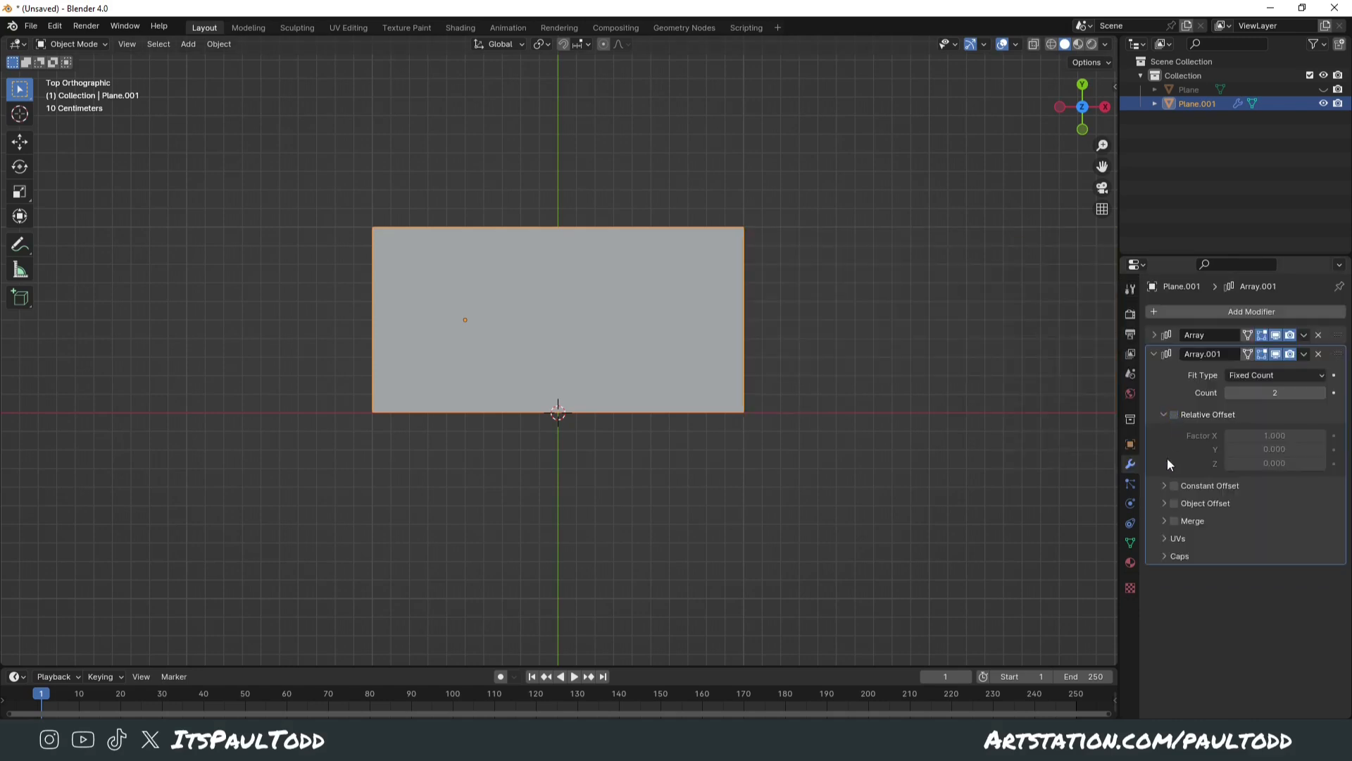
{"action": "left_click", "coordinate": [1174, 485]}
{"action": "left_click", "coordinate": [1164, 486]}
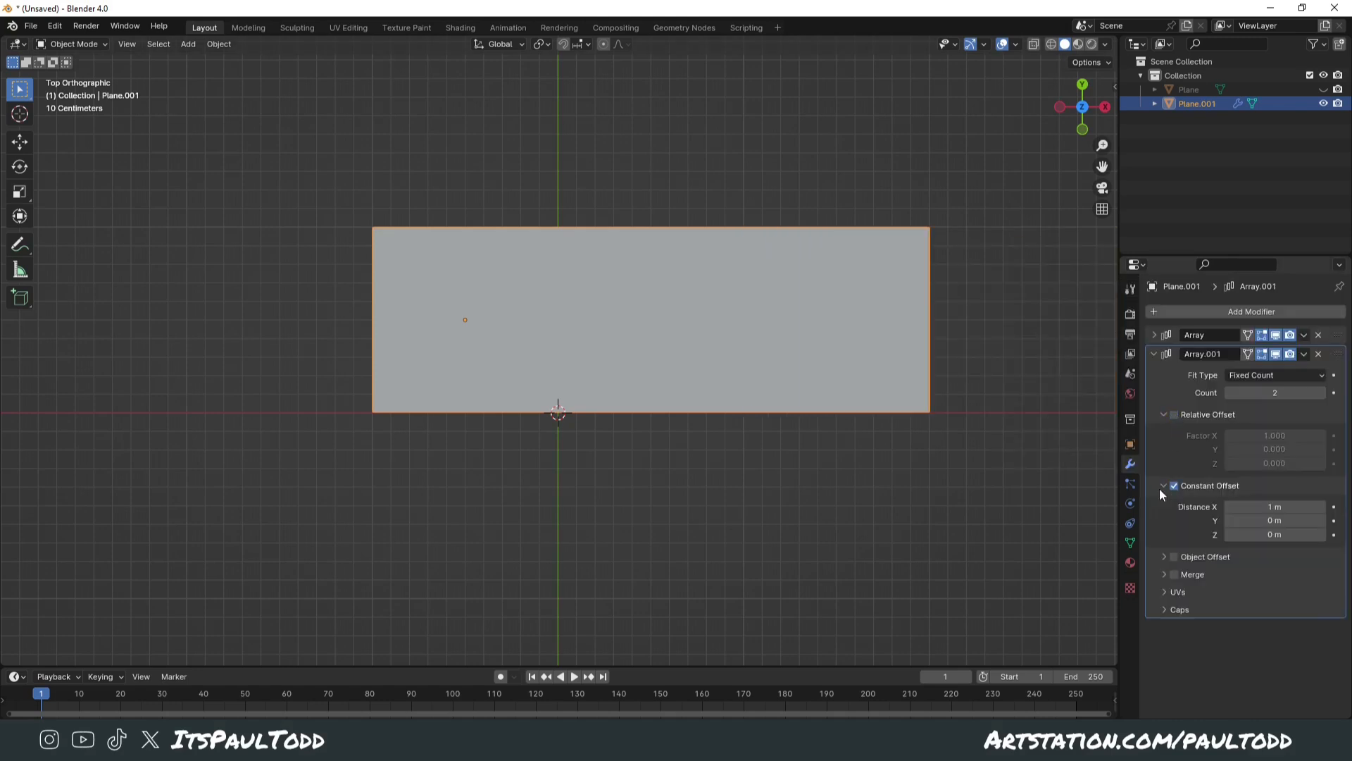
Set the second array's constant offset distance to Y -1 m and X 0 m
{"action": "left_click", "coordinate": [1264, 521]}
{"action": "type", "text": "-1"}
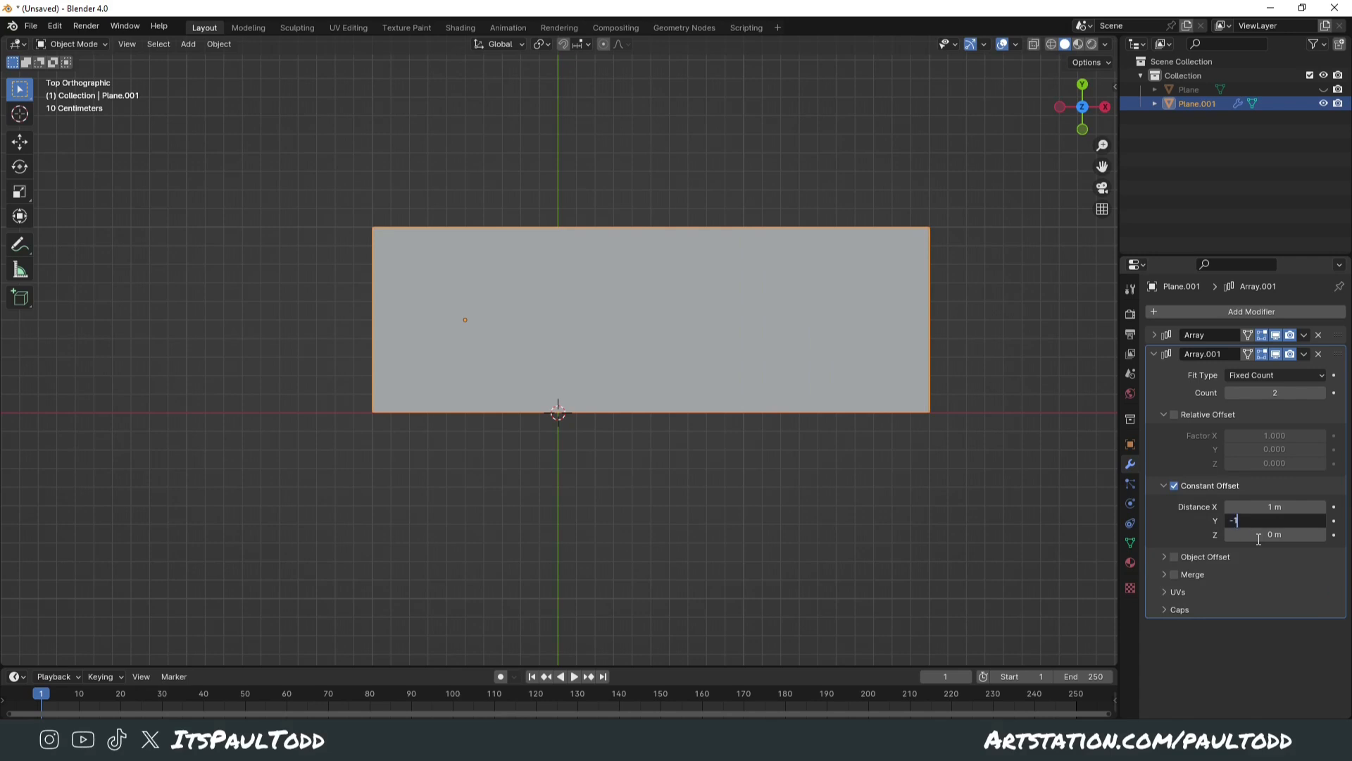
{"action": "key", "text": "Tab"}
{"action": "key", "text": "shift+Tab"}
{"action": "key", "text": "shift+Tab"}
{"action": "type", "text": "0"}
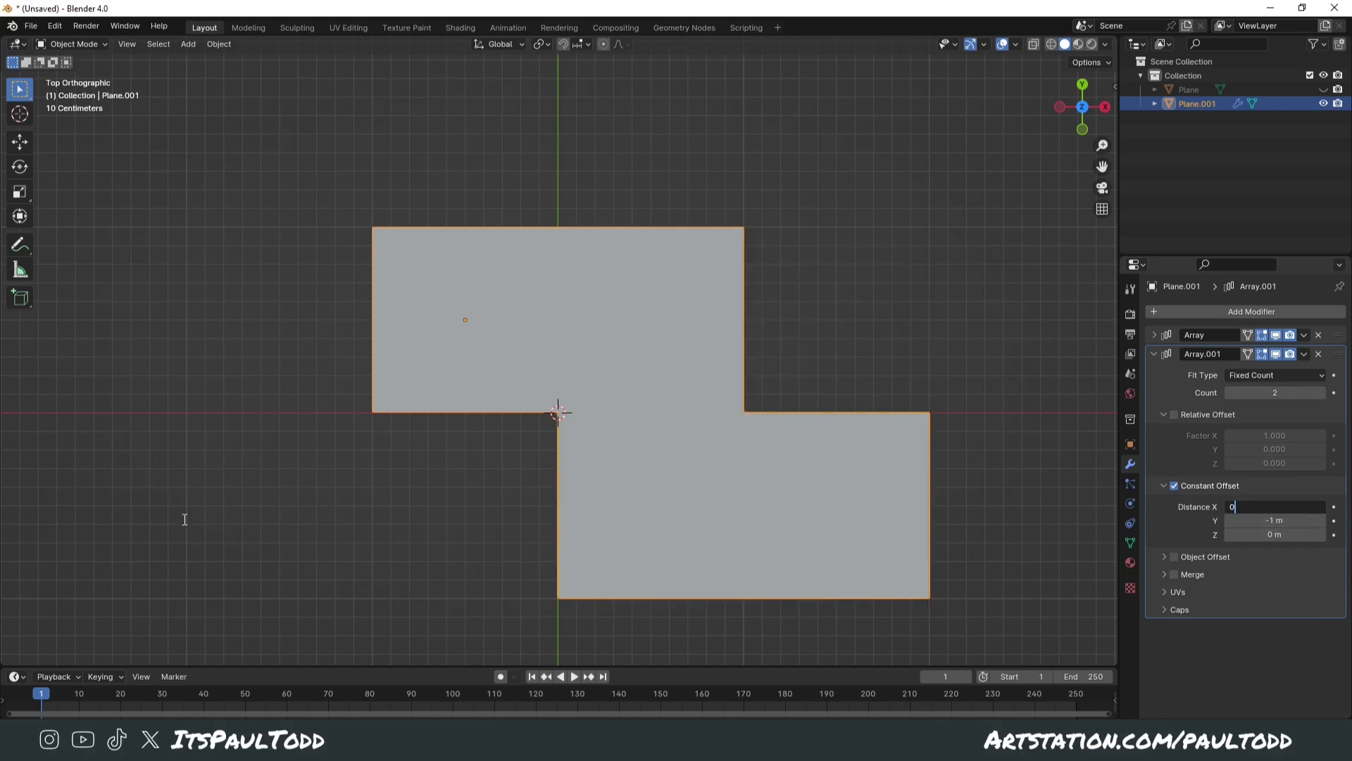
{"action": "key", "text": "Return"}
{"action": "key", "text": "Tab"}
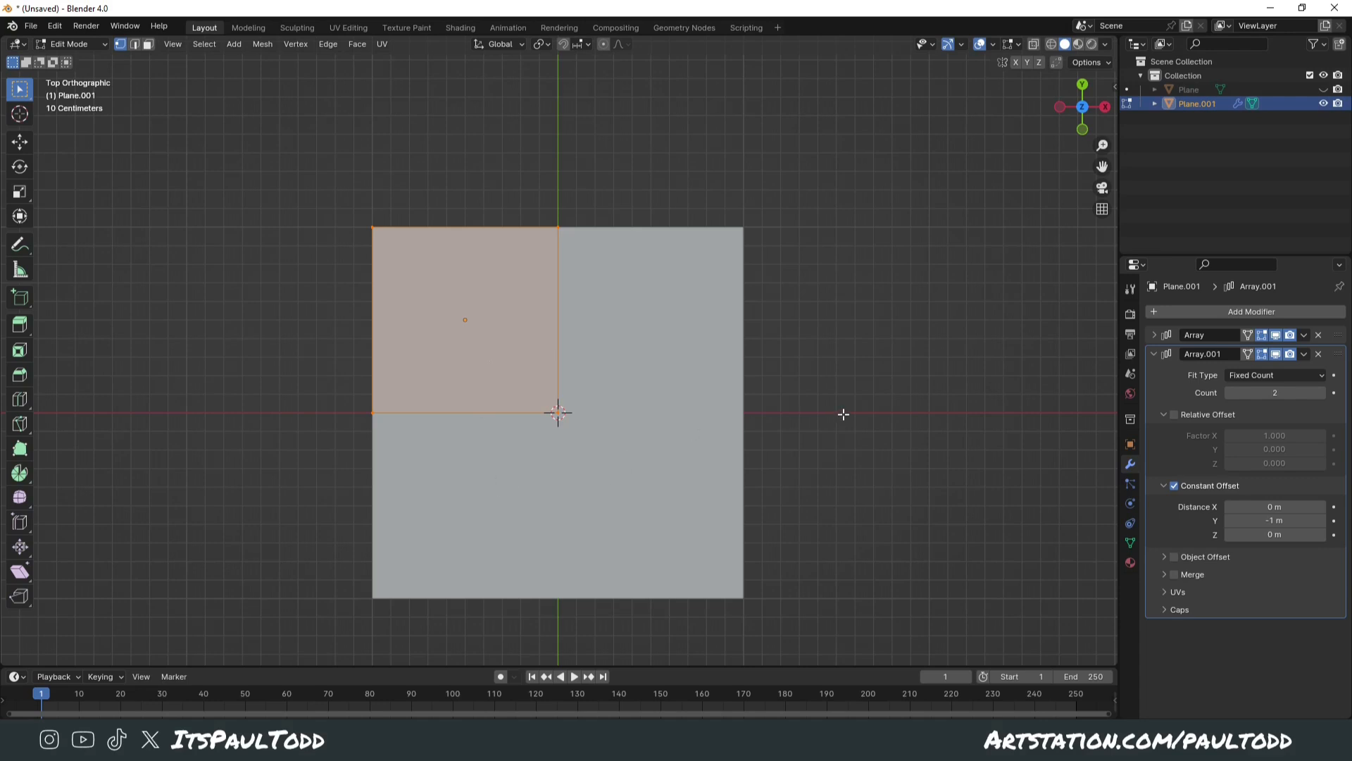
{"action": "key", "text": "Tab"}
{"action": "key", "text": "Tab"}
Add a camera and clear its rotation and location
{"action": "key", "text": "shift+a"}
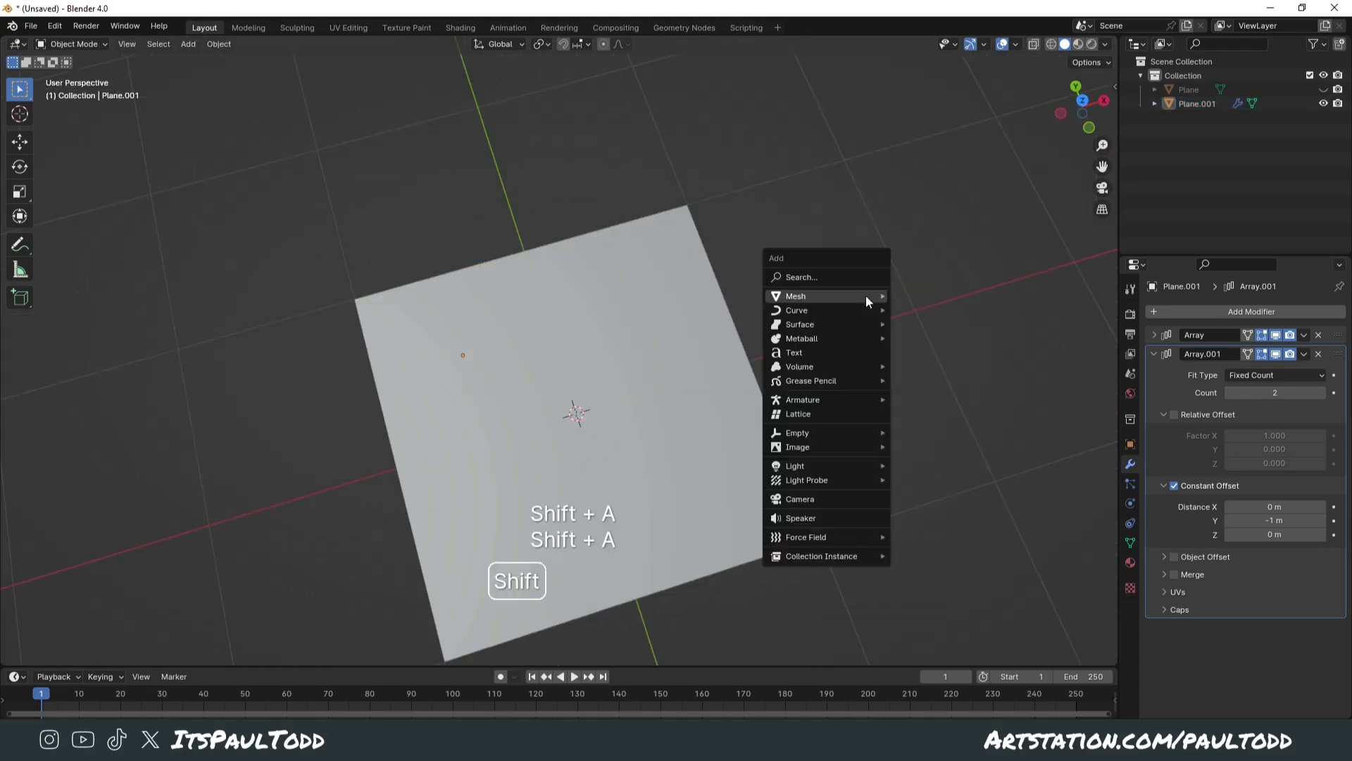
{"action": "left_click", "coordinate": [813, 497]}
{"action": "middle_click_drag", "start_coordinate": [813, 500], "coordinate": [707, 513]}
{"action": "key", "text": "alt+r"}
{"action": "key", "text": "alt+g"}
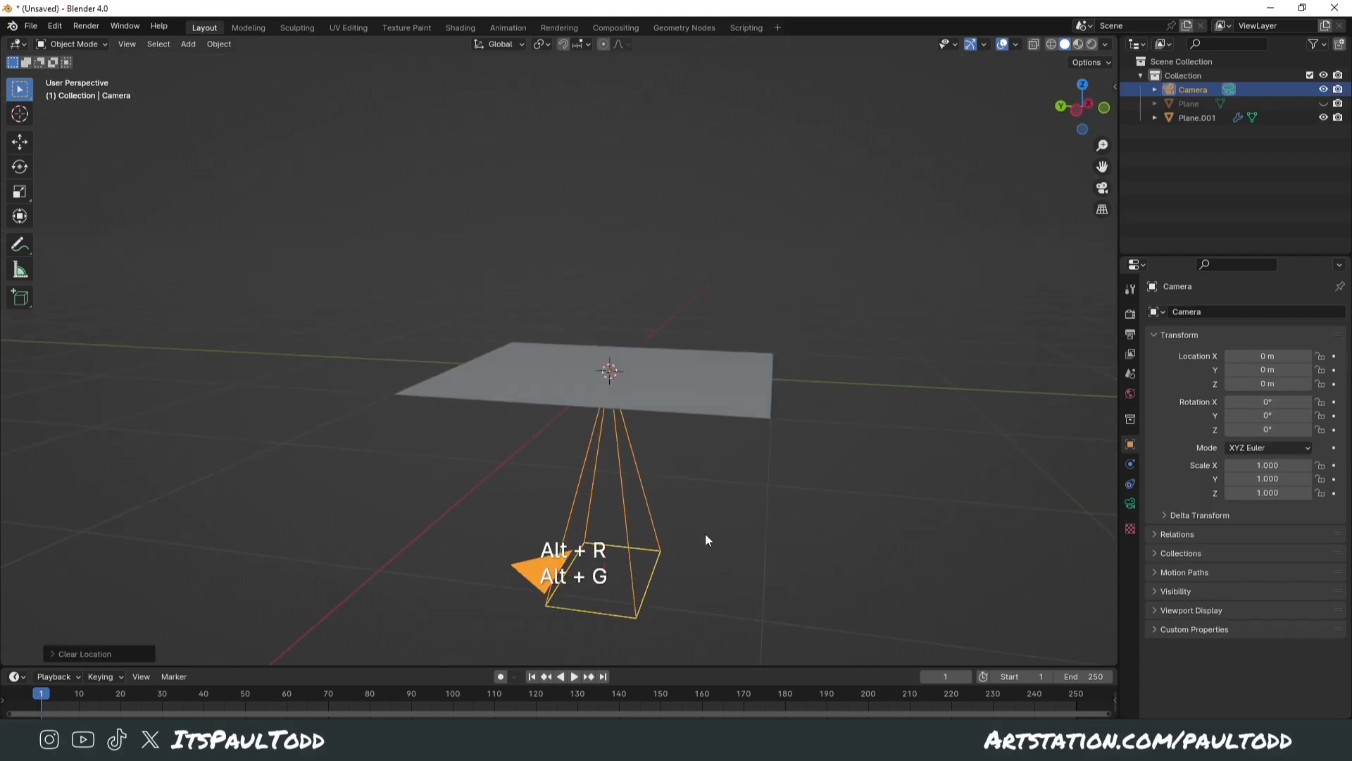
Make the camera orthographic with an orthographic scale of 1
{"action": "left_click", "coordinate": [1131, 503]}
{"action": "left_click", "coordinate": [1280, 358]}
{"action": "left_click", "coordinate": [1252, 379]}
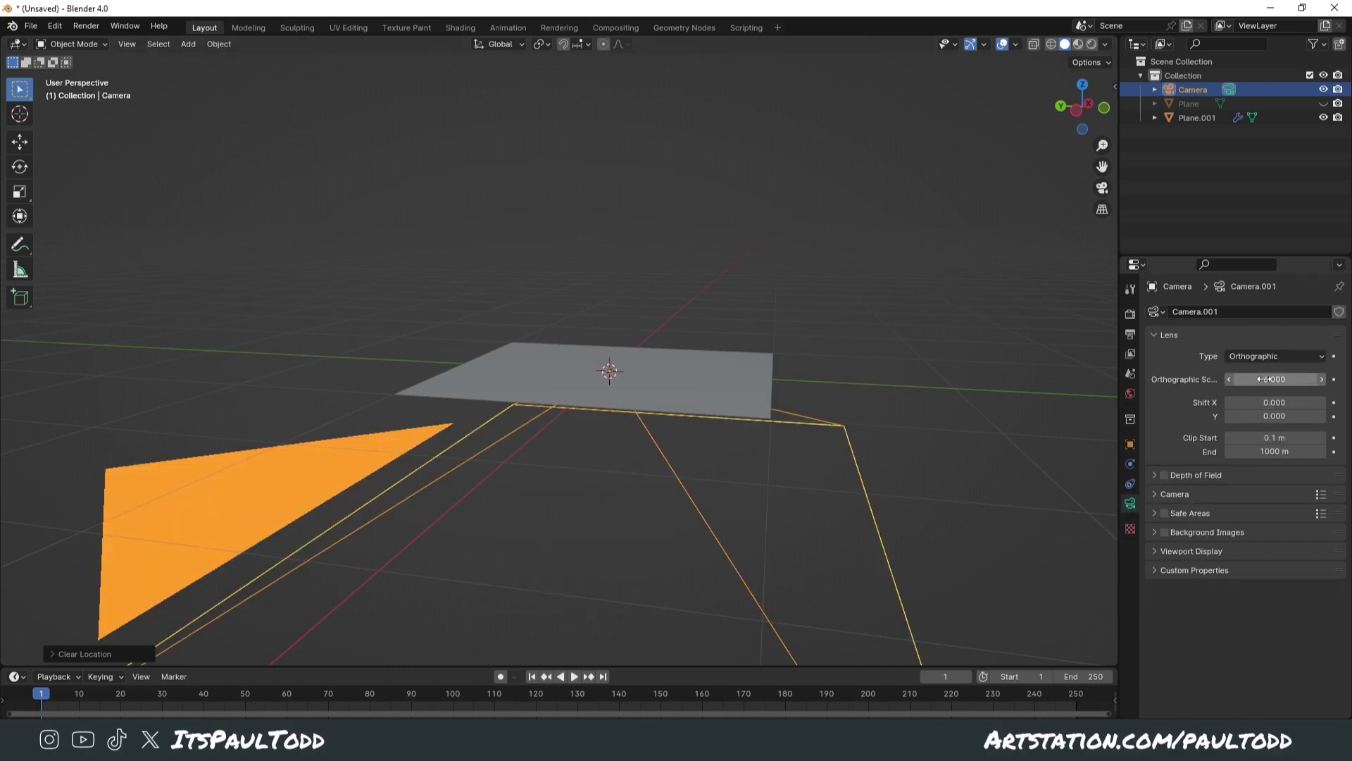
{"action": "left_click", "coordinate": [1259, 380]}
{"action": "type", "text": "1"}
{"action": "key", "text": "Return"}
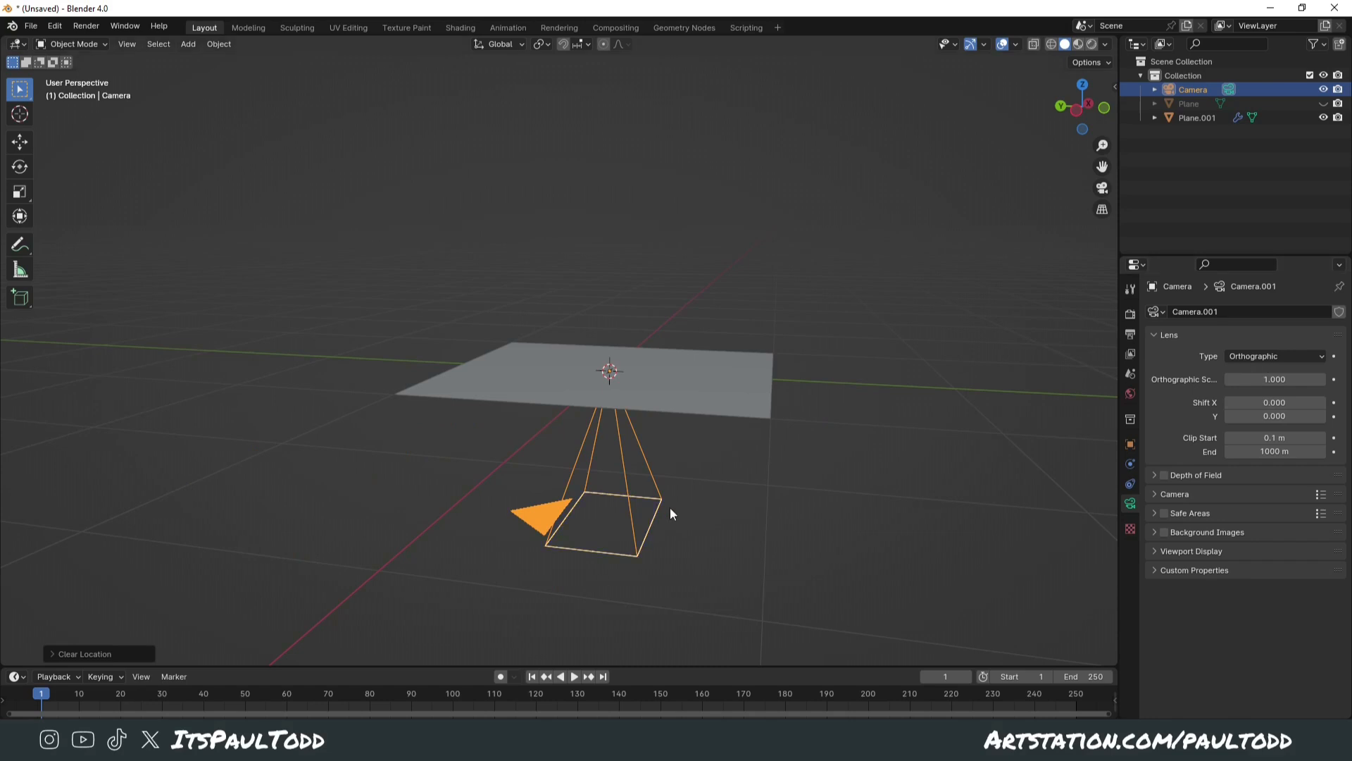
Raise the camera along Z in side view until it sits above the arrayed plane
{"action": "key", "text": "KP_3"}
{"action": "key", "text": "g"}
{"action": "key", "text": "z"}
{"action": "left_click", "coordinate": [604, 321]}
{"action": "scroll", "coordinate": [612, 342], "scroll_direction": "up", "scroll_amount": 5}
{"action": "key", "text": "g"}
{"action": "key", "text": "z"}
{"action": "left_click", "coordinate": [619, 338]}
{"action": "middle_click_drag", "start_coordinate": [620, 337], "coordinate": [969, 449]}
Set the output resolution to 1024 × 1024 px and check the framing through the camera
{"action": "left_click", "coordinate": [1131, 314]}
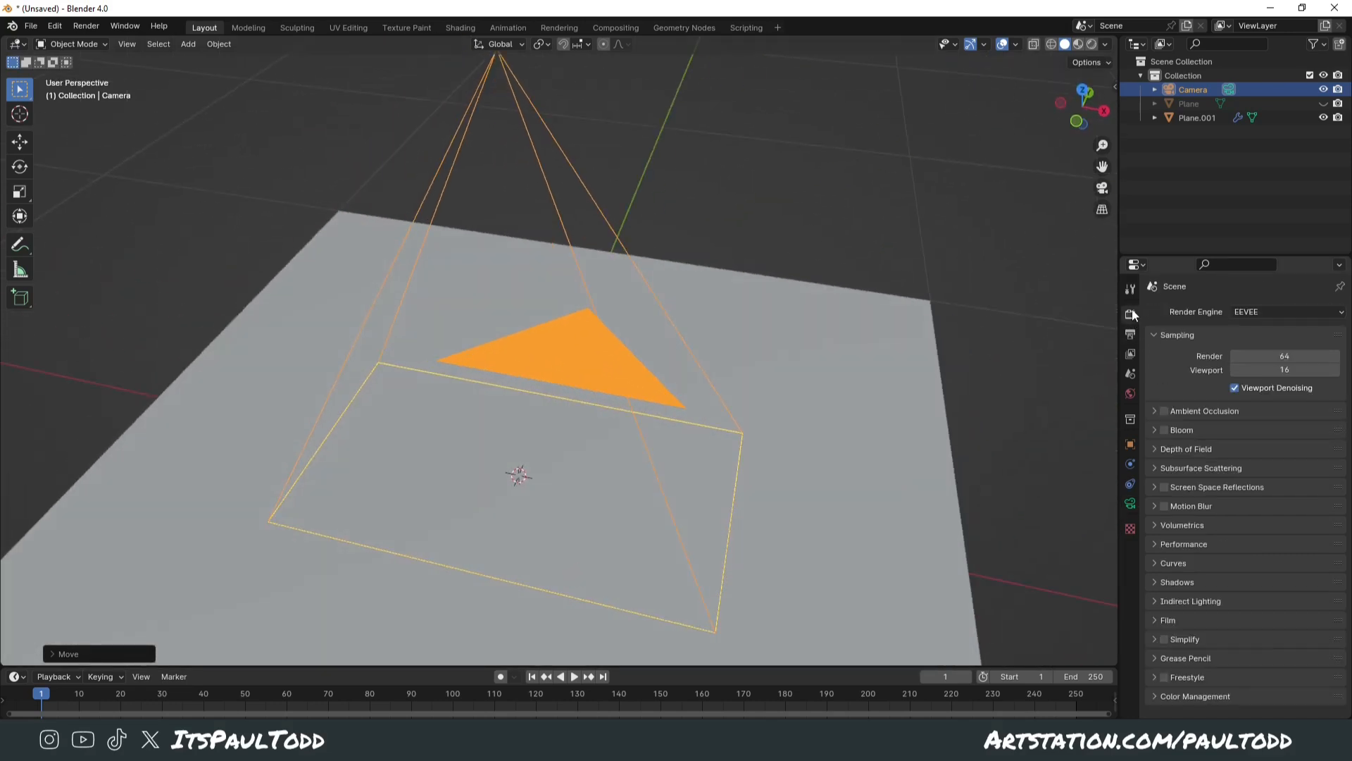
{"action": "left_click", "coordinate": [1131, 334]}
{"action": "double_click", "coordinate": [1293, 329]}
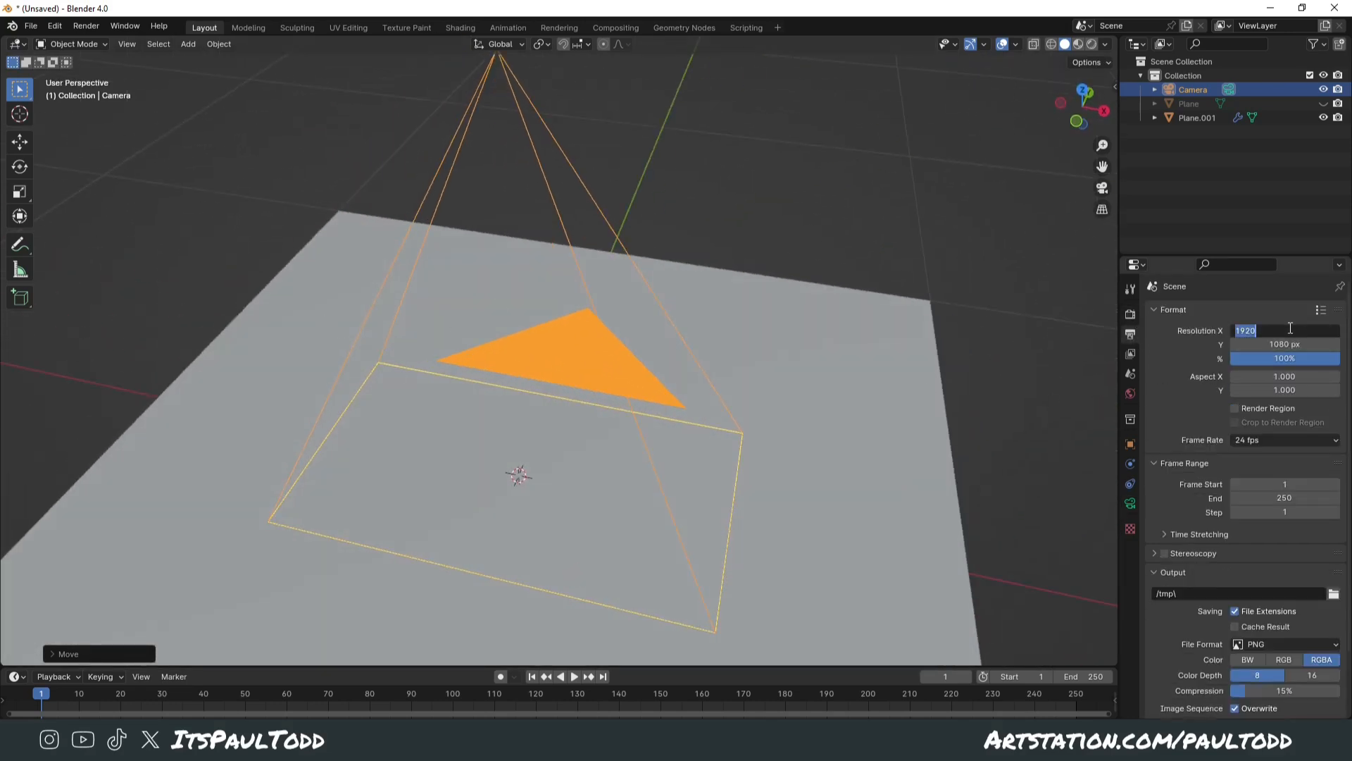
{"action": "type", "text": "1024"}
{"action": "key", "text": "Tab"}
{"action": "type", "text": "1024"}
{"action": "key", "text": "Return"}
{"action": "middle_click_drag", "start_coordinate": [783, 391], "coordinate": [859, 376]}
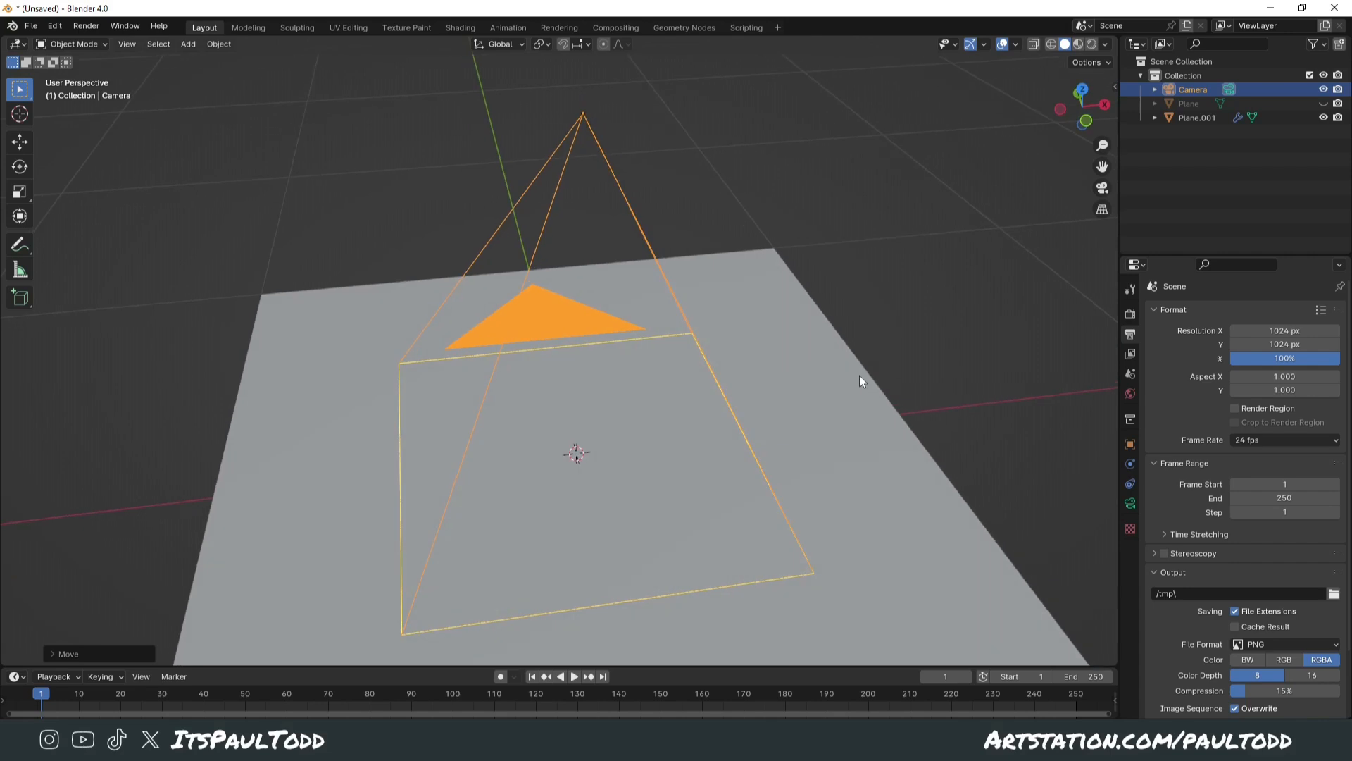
{"action": "key", "text": "KP_0"}
{"action": "scroll", "coordinate": [359, 338], "scroll_direction": "down", "scroll_amount": 1}
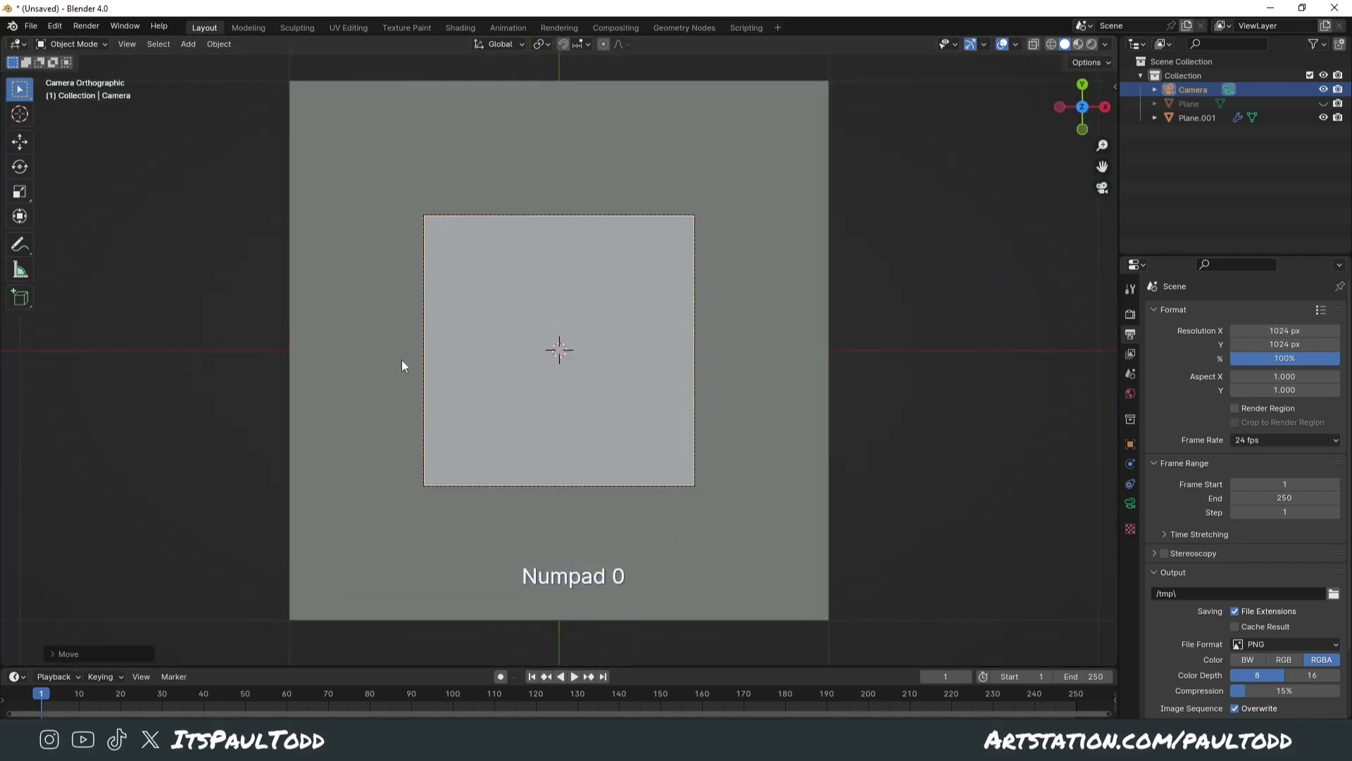
{"action": "middle_click_drag", "start_coordinate": [697, 498], "coordinate": [995, 329]}
Hide the camera and put the arrayed plane into Edit Mode in top view
{"action": "left_click", "coordinate": [1324, 90]}
{"action": "middle_click_drag", "start_coordinate": [877, 331], "coordinate": [823, 326]}
{"action": "left_click", "coordinate": [797, 328]}
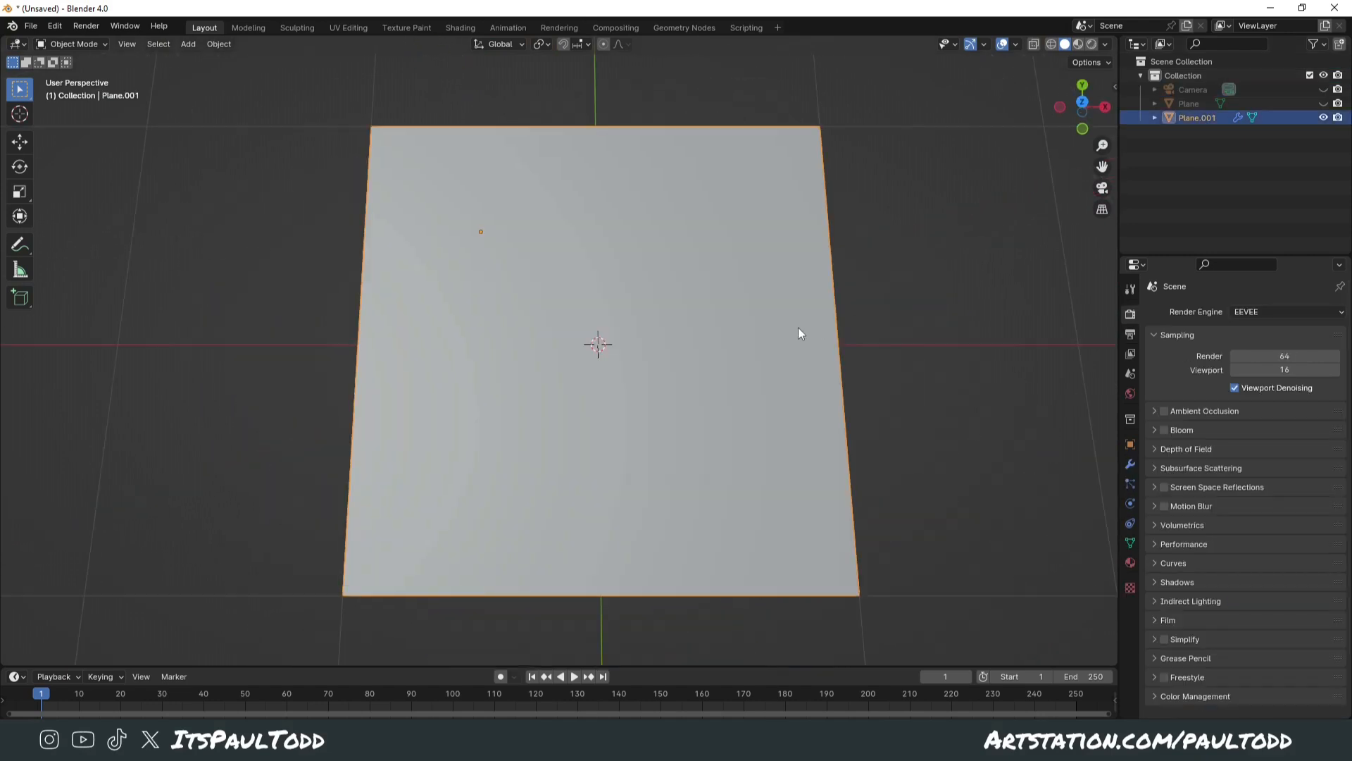
{"action": "key", "text": "Tab"}
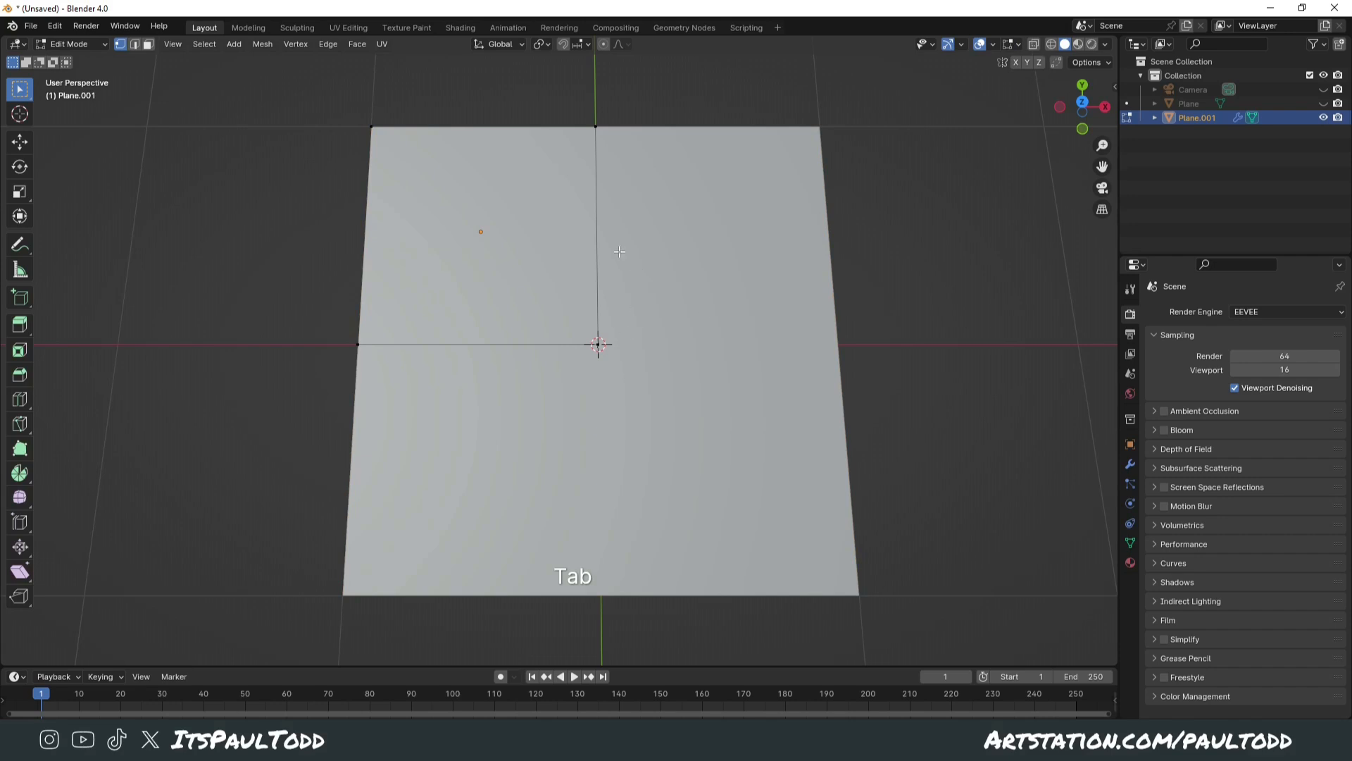
{"action": "key", "text": "KP_7"}
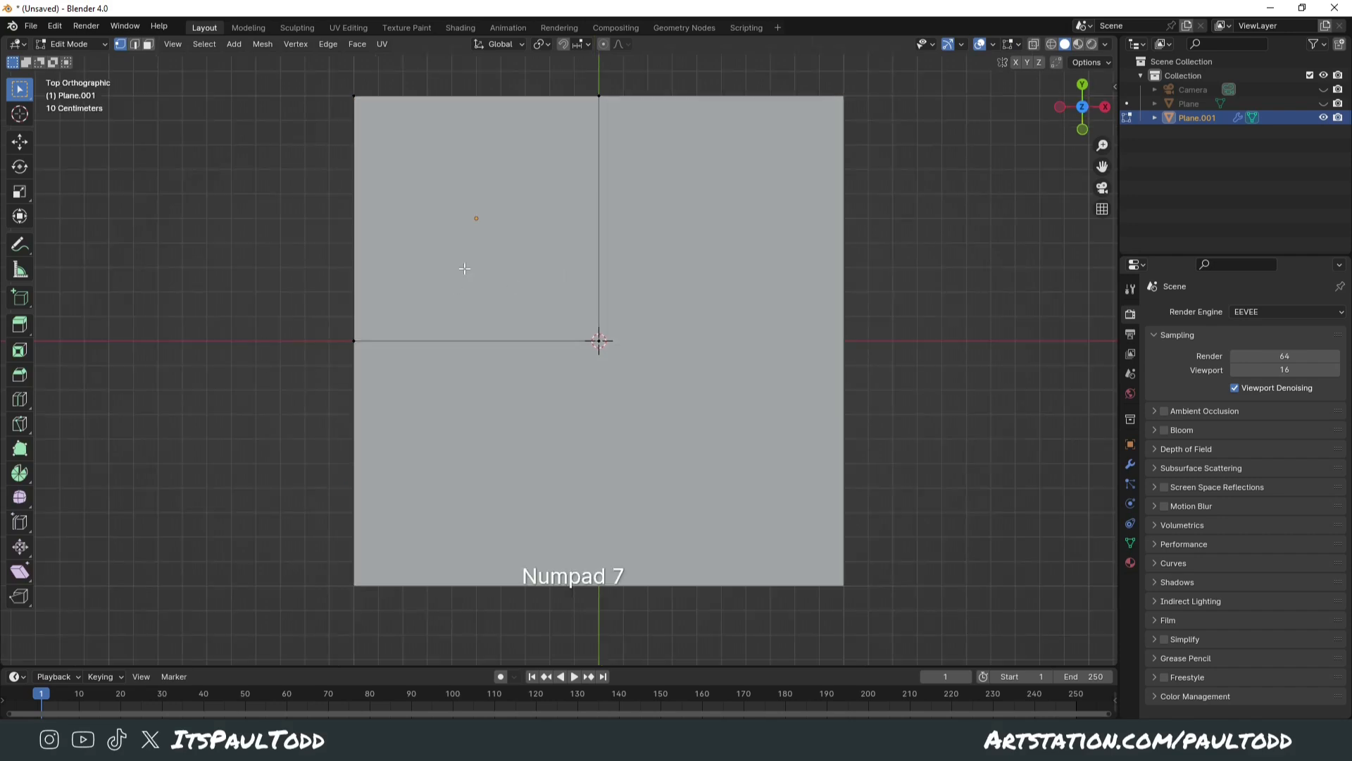
Add a cube inside the arrayed plane's mesh and scale it down to a small block
{"action": "middle_click_drag", "start_coordinate": [462, 272], "coordinate": [506, 350], "text": "shift"}
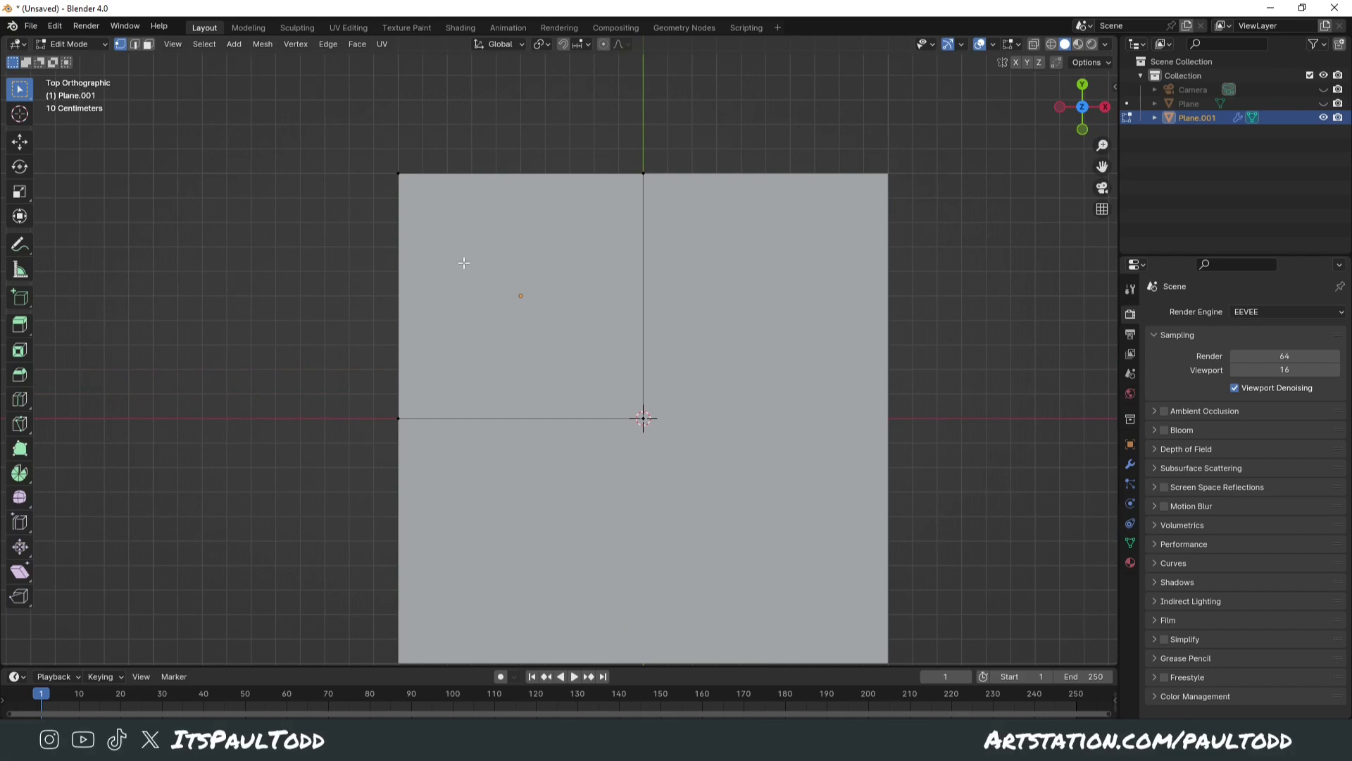
{"action": "key", "text": "shift+a"}
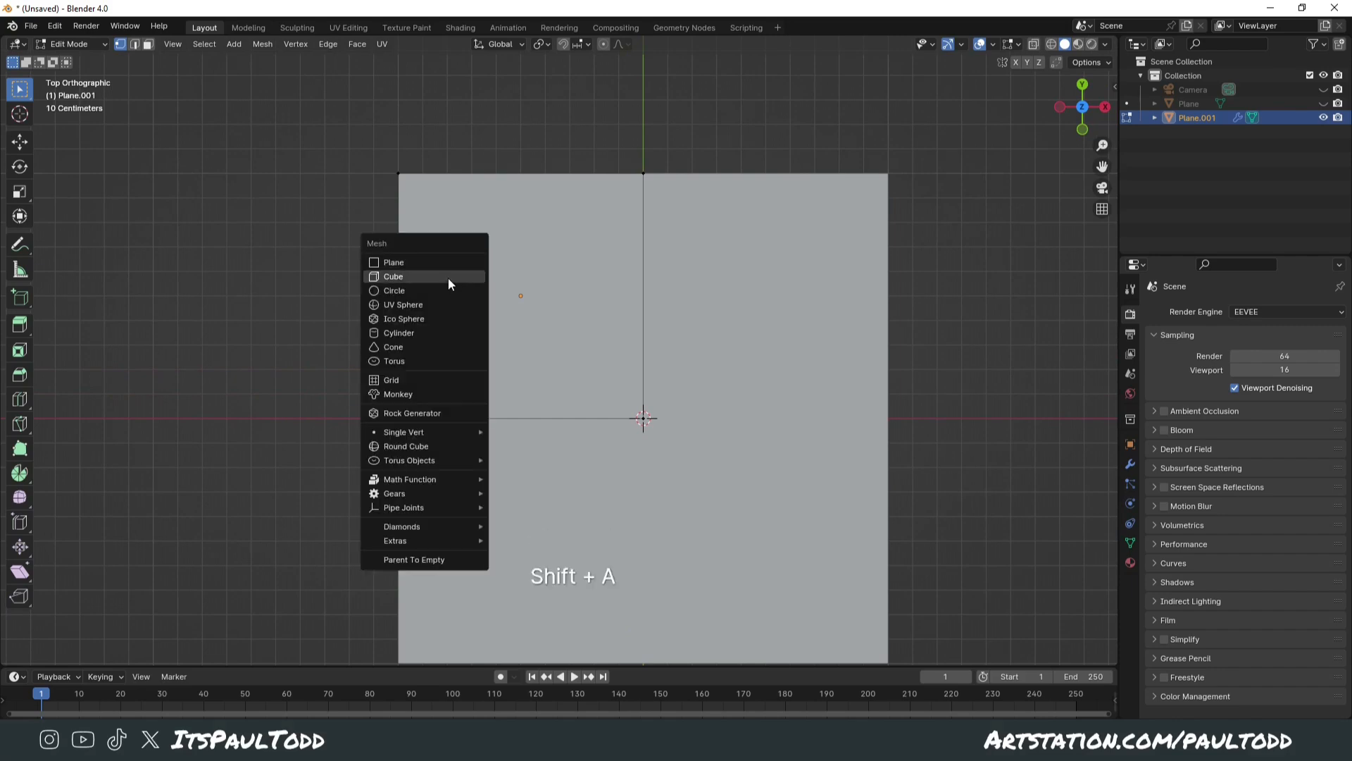
{"action": "left_click", "coordinate": [448, 277]}
{"action": "scroll", "coordinate": [855, 362], "scroll_direction": "down", "scroll_amount": 2}
{"action": "middle_click_drag", "start_coordinate": [809, 377], "coordinate": [893, 277]}
{"action": "key", "text": "s"}
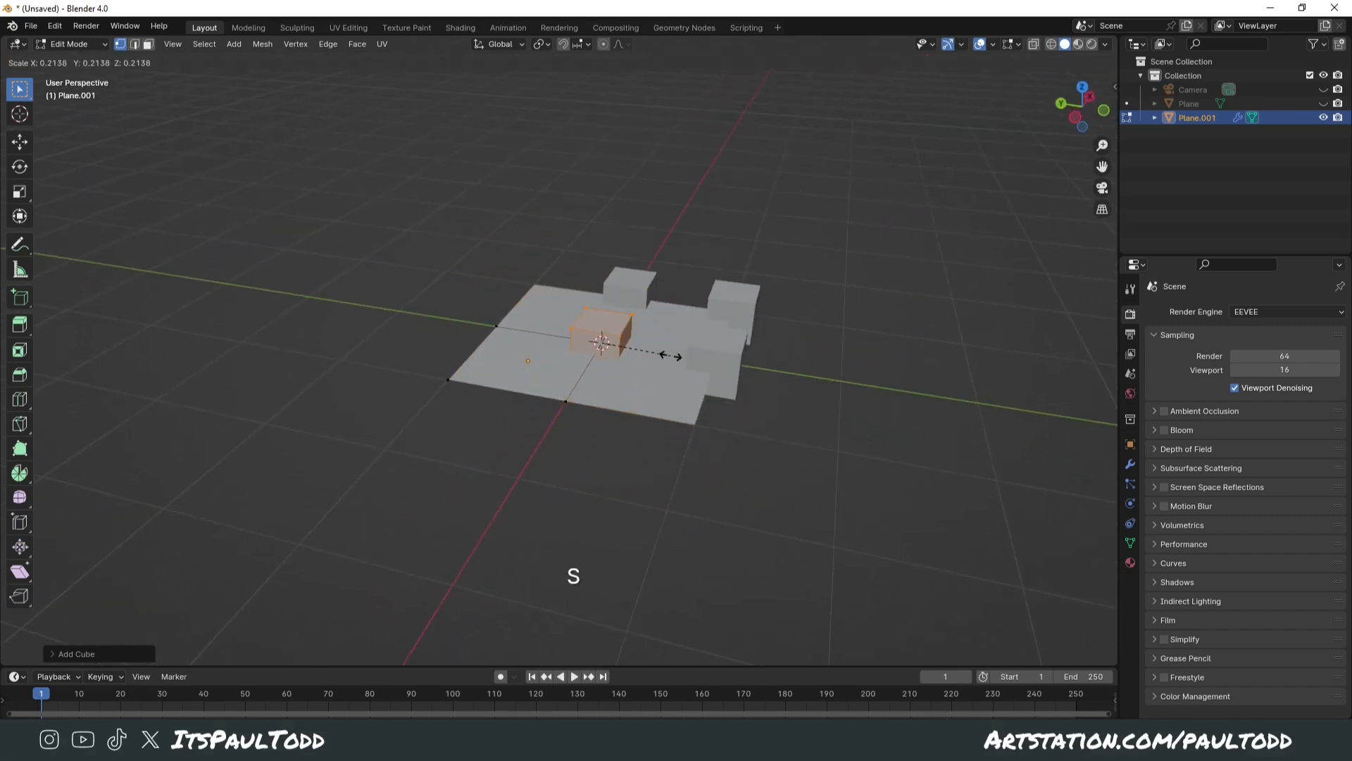
{"action": "left_click", "coordinate": [629, 351]}
Move the small cube from the centre to the plane's upper-left corner in top view and check its placement
{"action": "key", "text": "KP_7"}
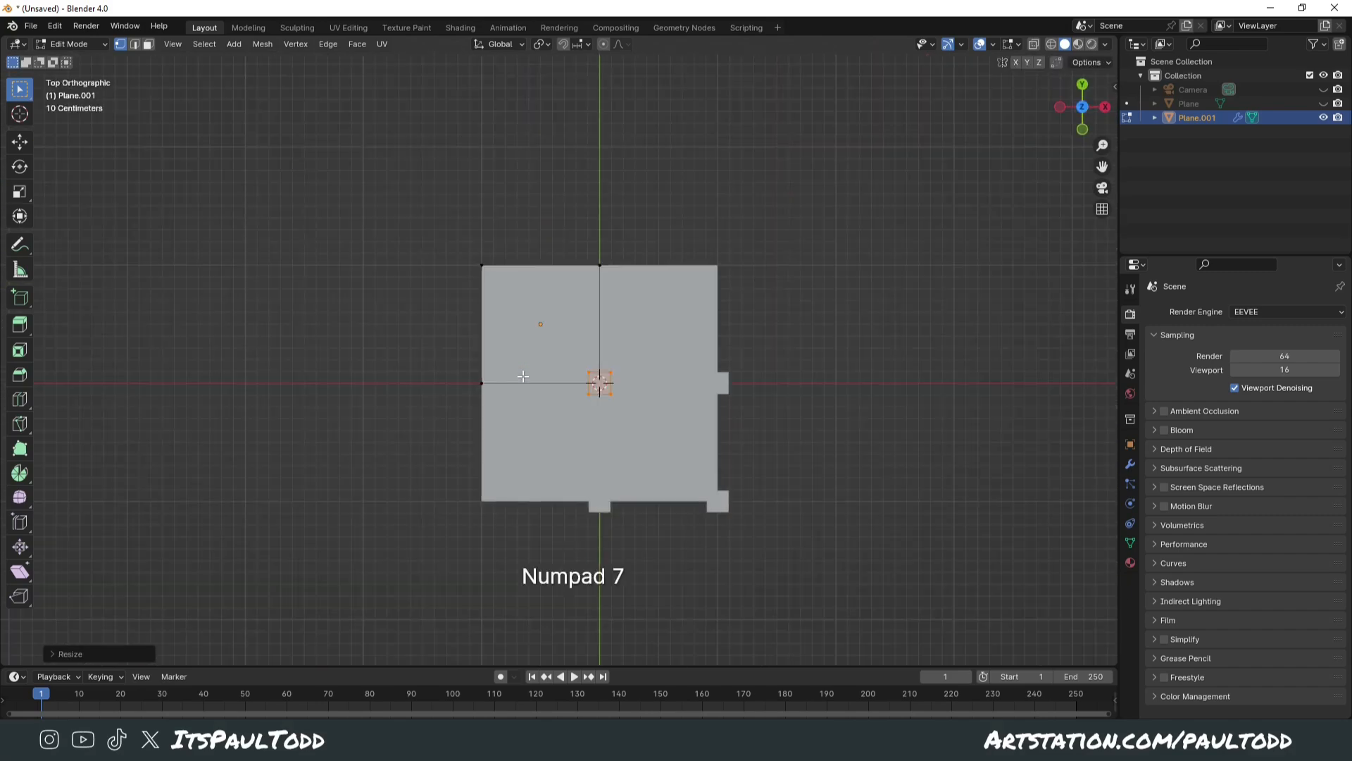
{"action": "scroll", "coordinate": [524, 376], "scroll_direction": "up", "scroll_amount": 3}
{"action": "key", "text": "g"}
{"action": "left_click", "coordinate": [484, 106]}
{"action": "middle_click_drag", "start_coordinate": [500, 256], "coordinate": [545, 300], "text": "shift"}
{"action": "middle_click_drag", "start_coordinate": [704, 232], "coordinate": [656, 329]}
{"action": "key", "text": "KP_7"}
{"action": "middle_click_drag", "start_coordinate": [552, 369], "coordinate": [598, 366]}
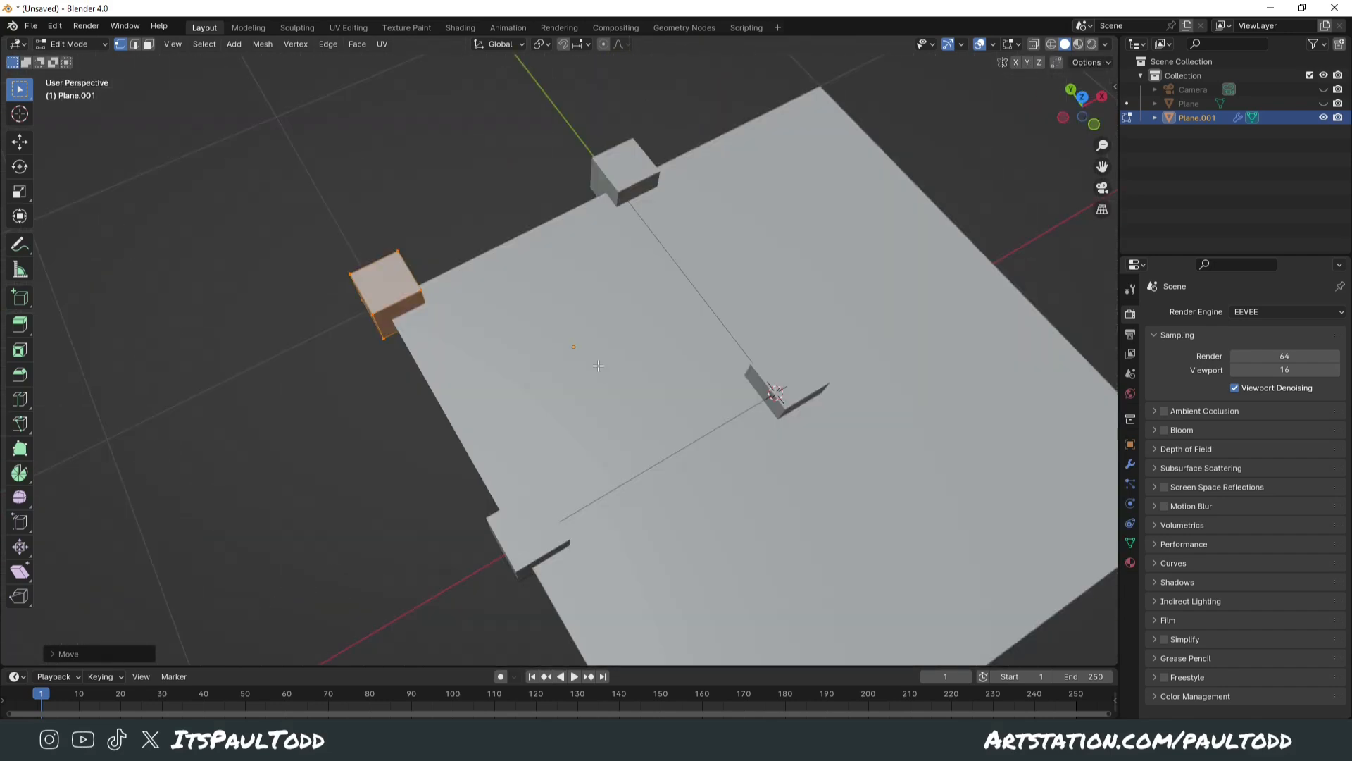
{"action": "mouse_move", "coordinate": [556, 324]}
{"action": "middle_mouse_down"}
{"action": "mouse_move", "coordinate": [636, 277]}
{"action": "mouse_move", "coordinate": [641, 323]}
{"action": "mouse_move", "coordinate": [554, 313]}
{"action": "middle_mouse_up"}
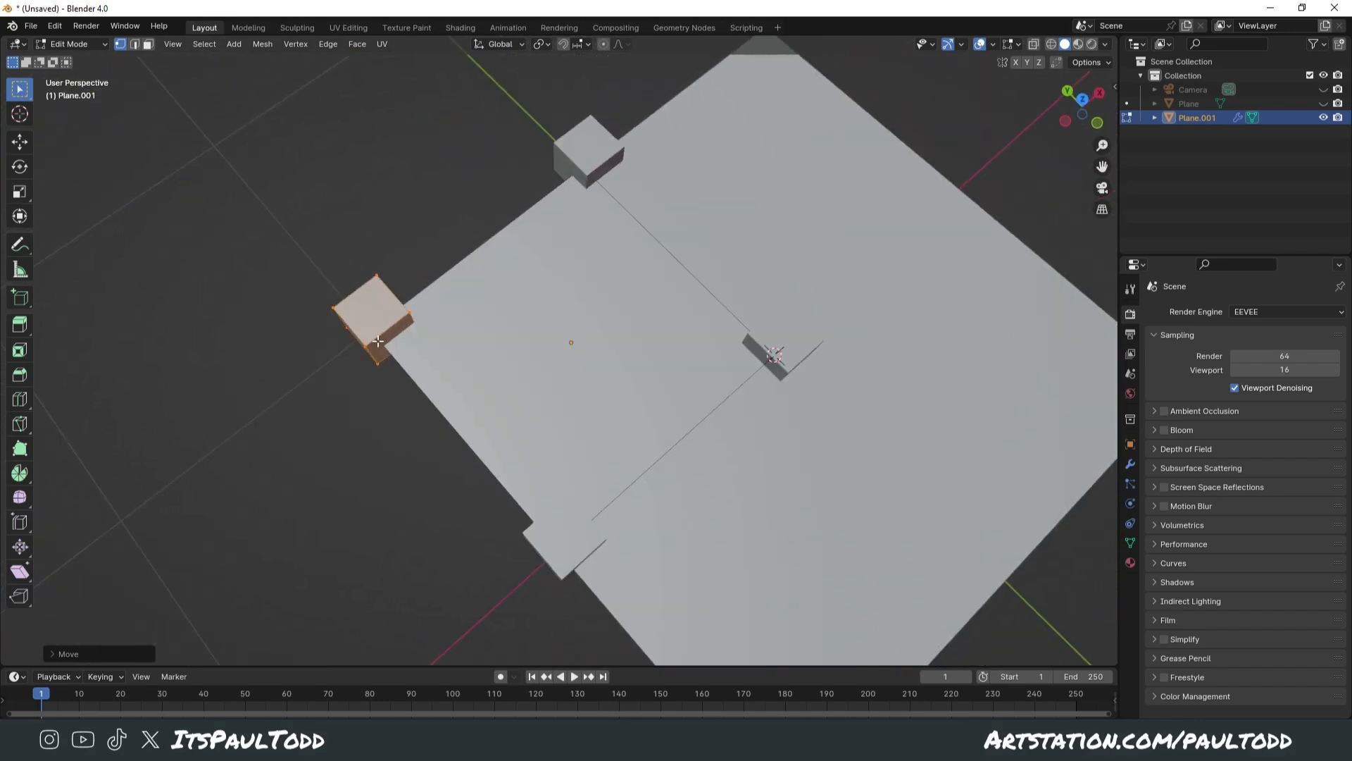
Stretch the corner cube along the X axis into a brick shape
{"action": "key", "text": "s"}
{"action": "key", "text": "x"}
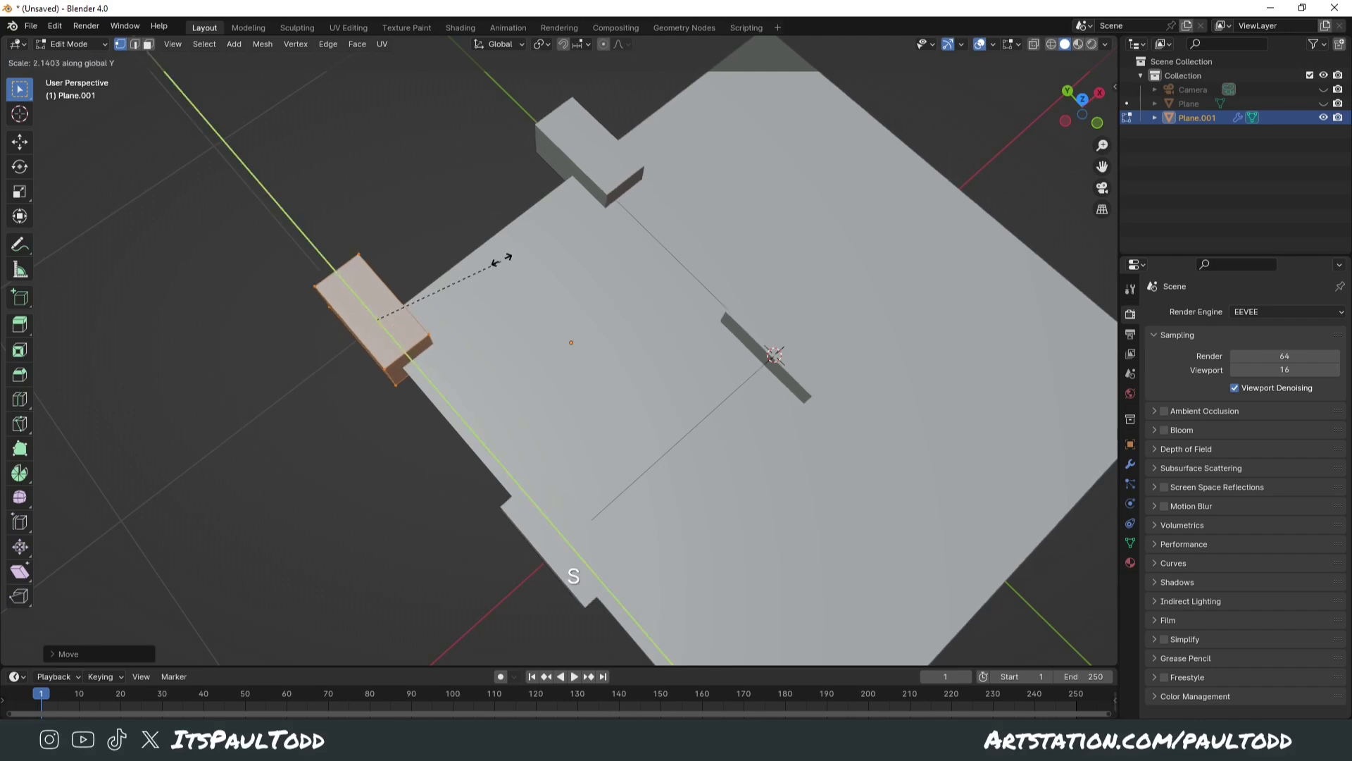
{"action": "left_click", "coordinate": [497, 260]}
{"action": "middle_click_drag", "start_coordinate": [500, 262], "coordinate": [637, 326]}
{"action": "key", "text": "s"}
{"action": "key", "text": "z"}
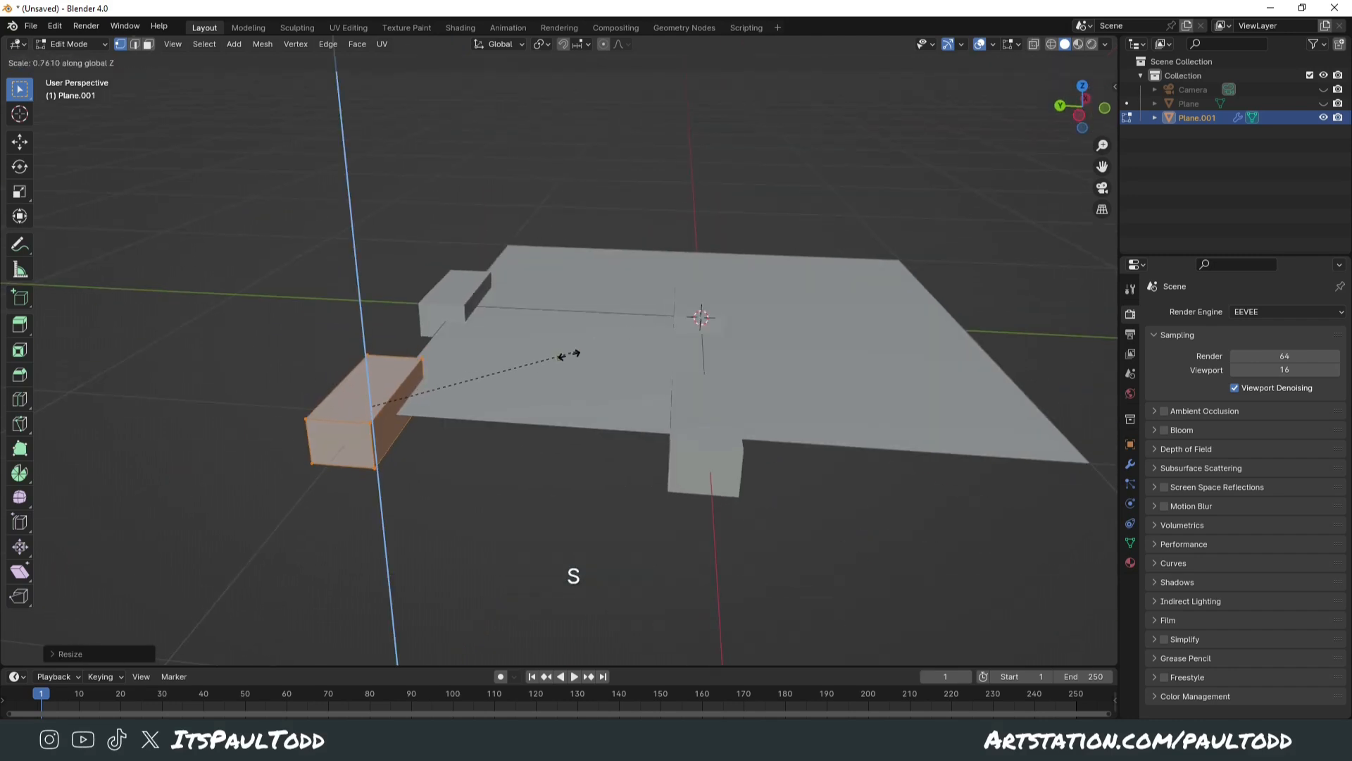
{"action": "left_click", "coordinate": [491, 386]}
{"action": "key", "text": "ctrl+z"}
Flatten the corner brick slightly along Z and nudge it into place over the plane's corner in top view
{"action": "key", "text": "s"}
{"action": "key", "text": "z"}
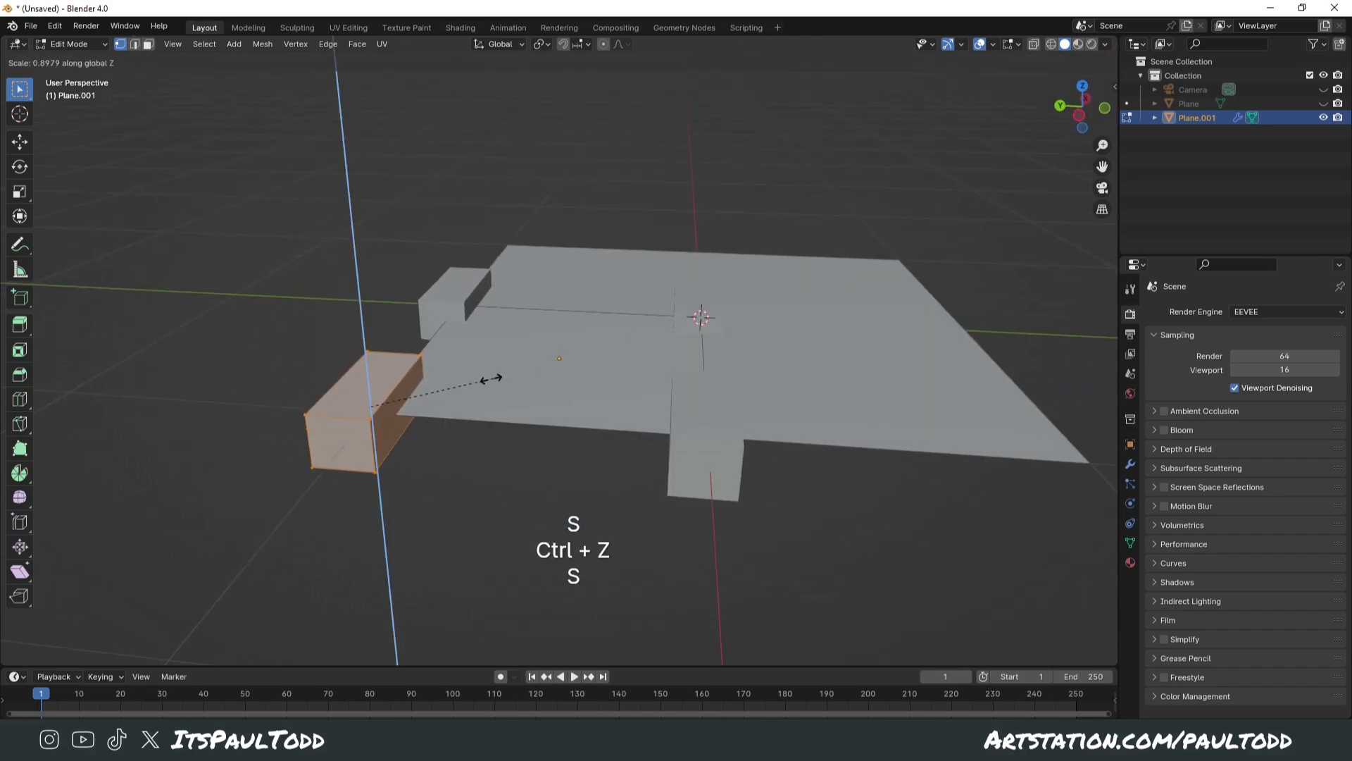
{"action": "left_click", "coordinate": [444, 396]}
{"action": "key", "text": "KP_7"}
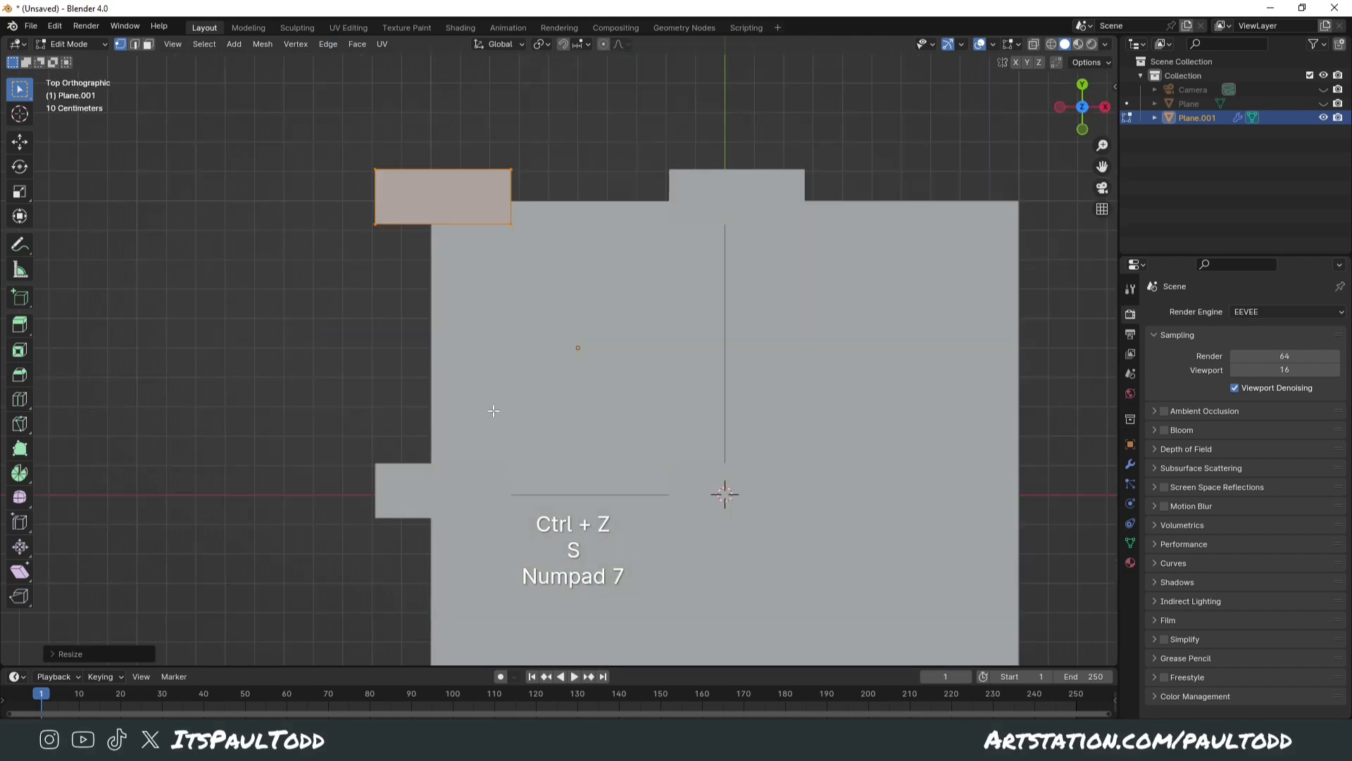
{"action": "middle_click_drag", "start_coordinate": [558, 185], "coordinate": [531, 253], "text": "shift"}
{"action": "key", "text": "g"}
{"action": "left_click", "coordinate": [539, 260]}
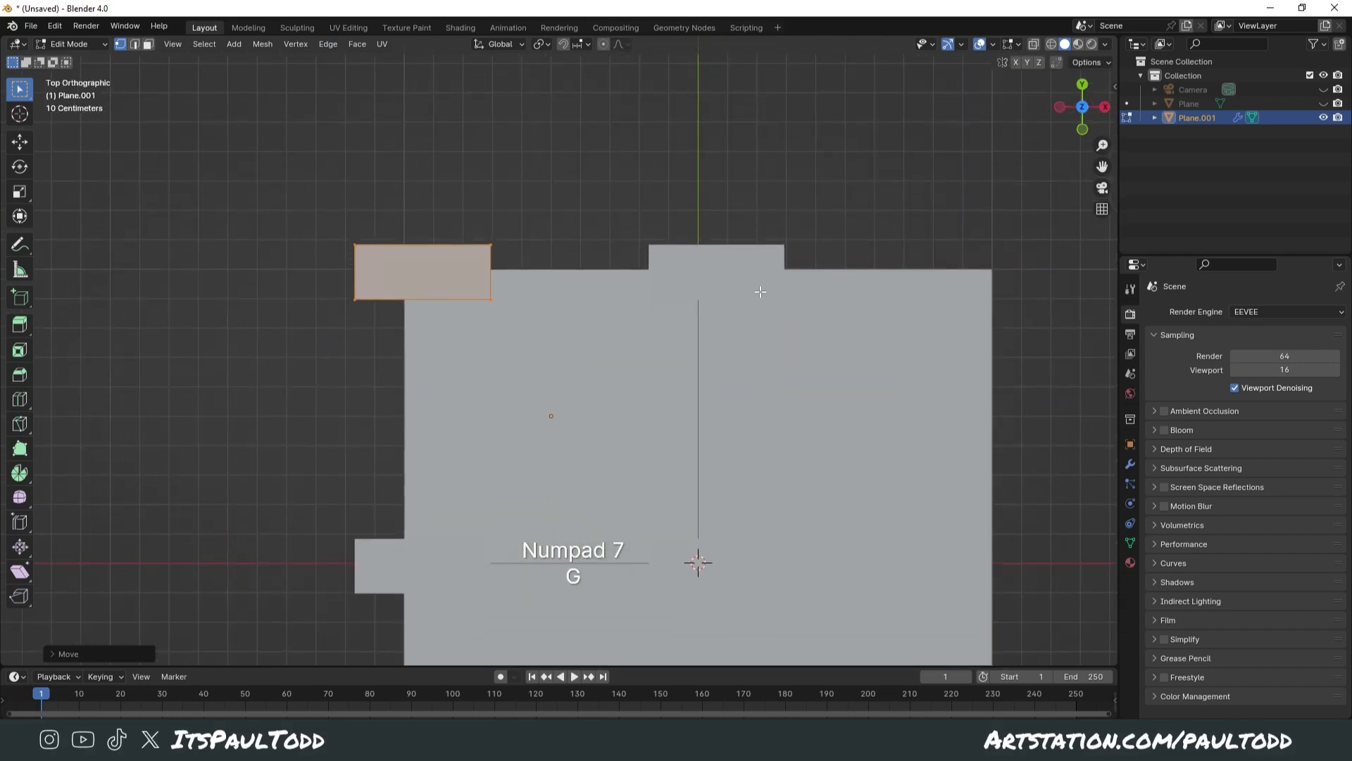
Display the viewport in wireframe shading with X-ray turned off
{"action": "middle_click_drag", "start_coordinate": [763, 505], "coordinate": [668, 420], "text": "shift"}
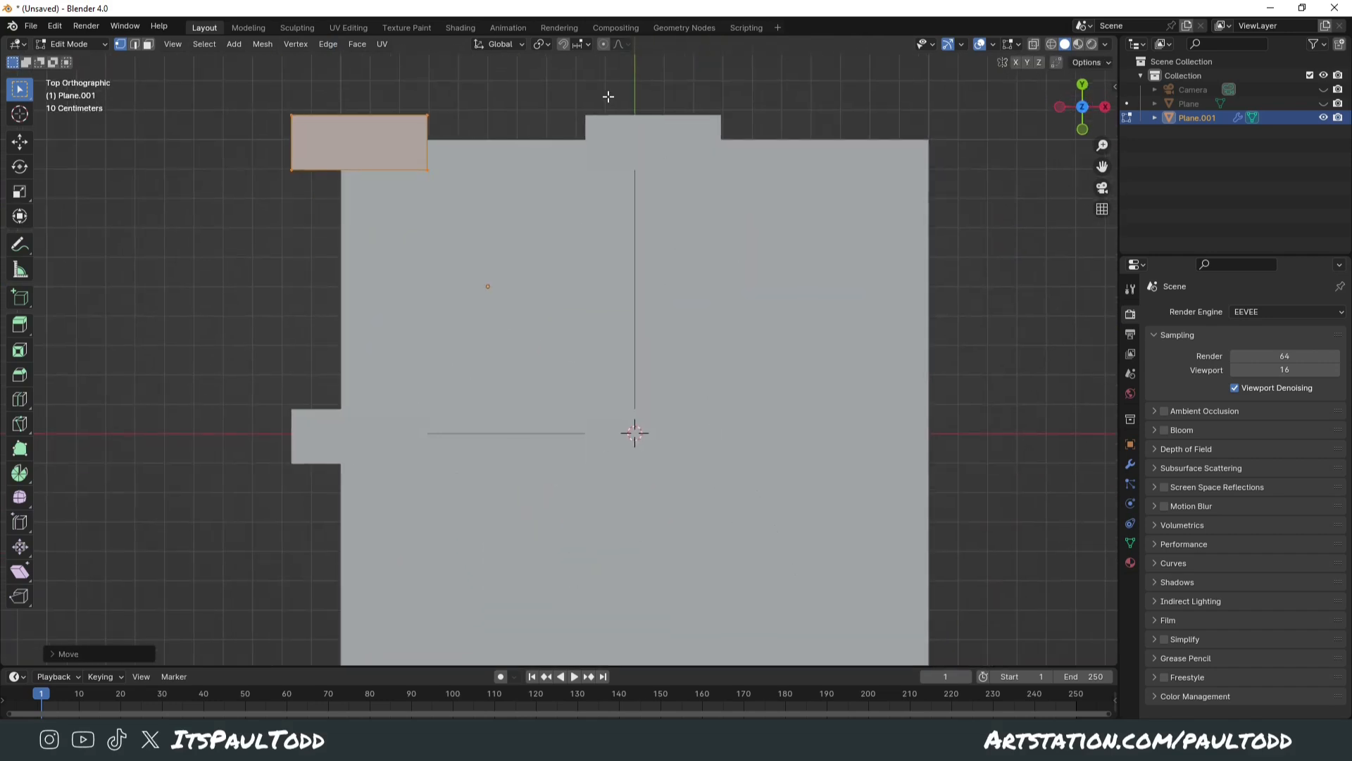
{"action": "left_click", "coordinate": [1050, 43]}
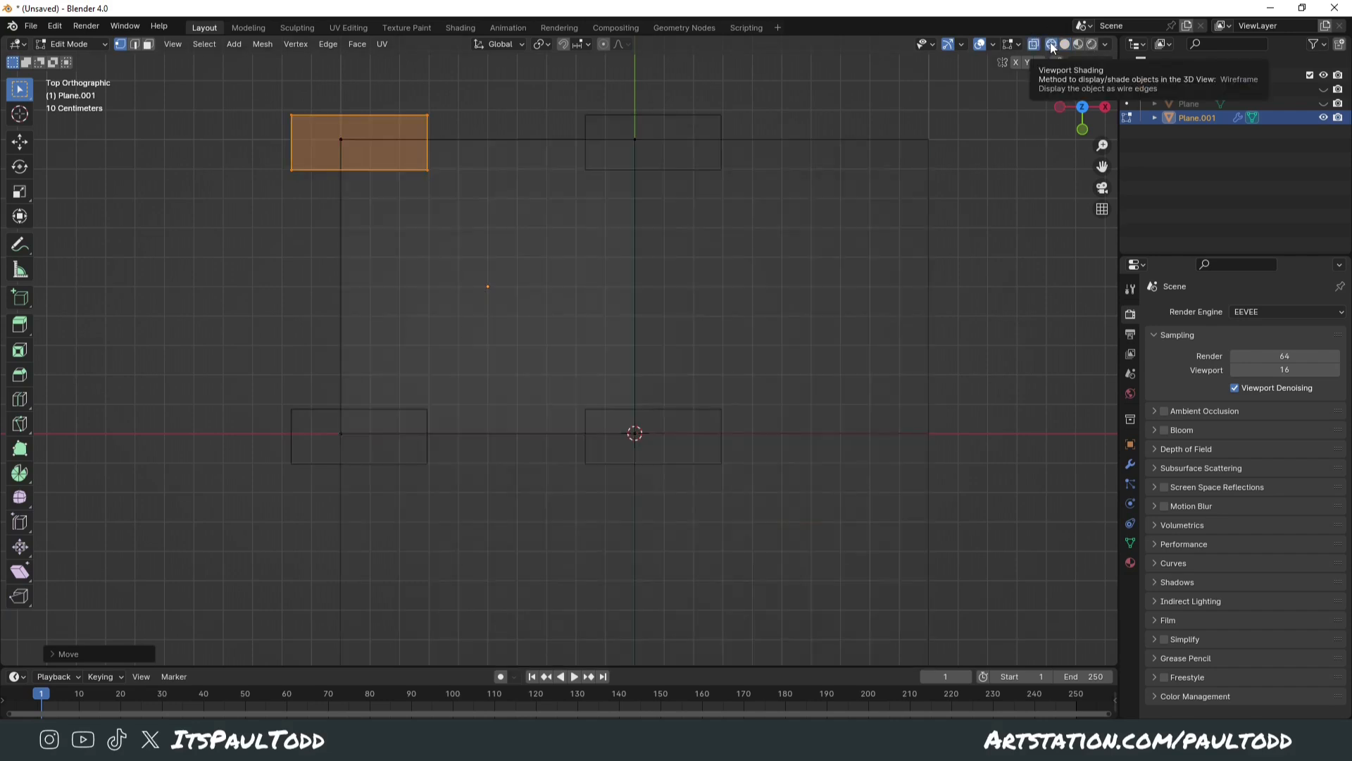
{"action": "left_click", "coordinate": [1039, 45]}
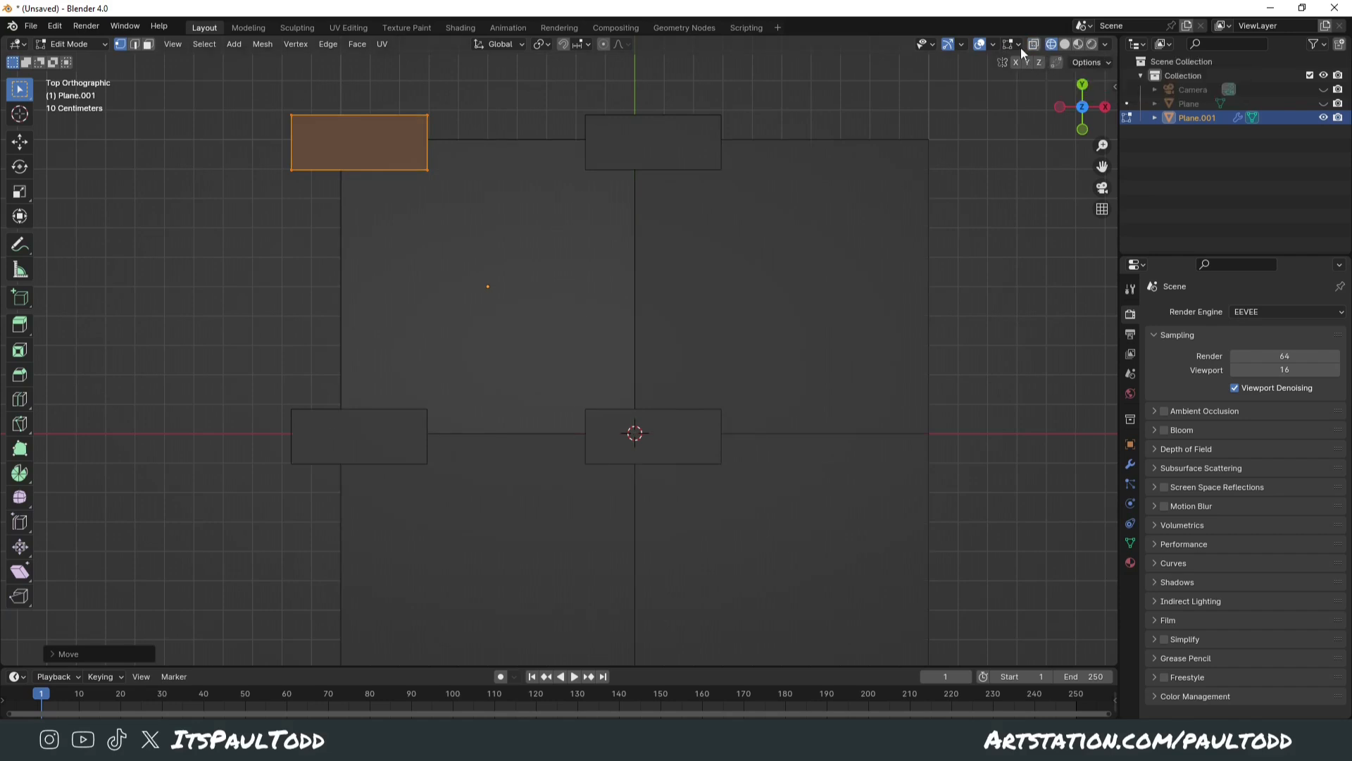
{"action": "middle_click_drag", "start_coordinate": [583, 257], "coordinate": [615, 313], "text": "shift"}
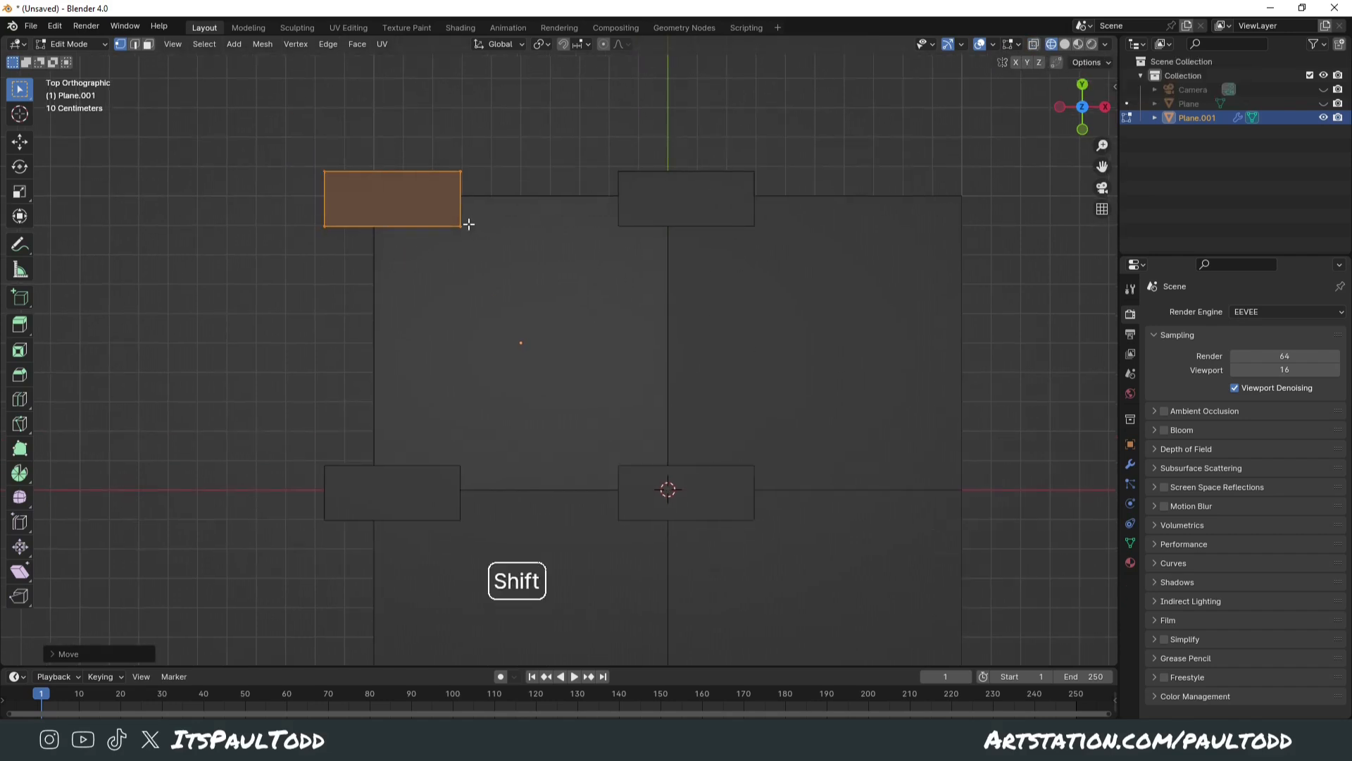
{"action": "key", "text": "shift+d"}
{"action": "key", "text": "x"}
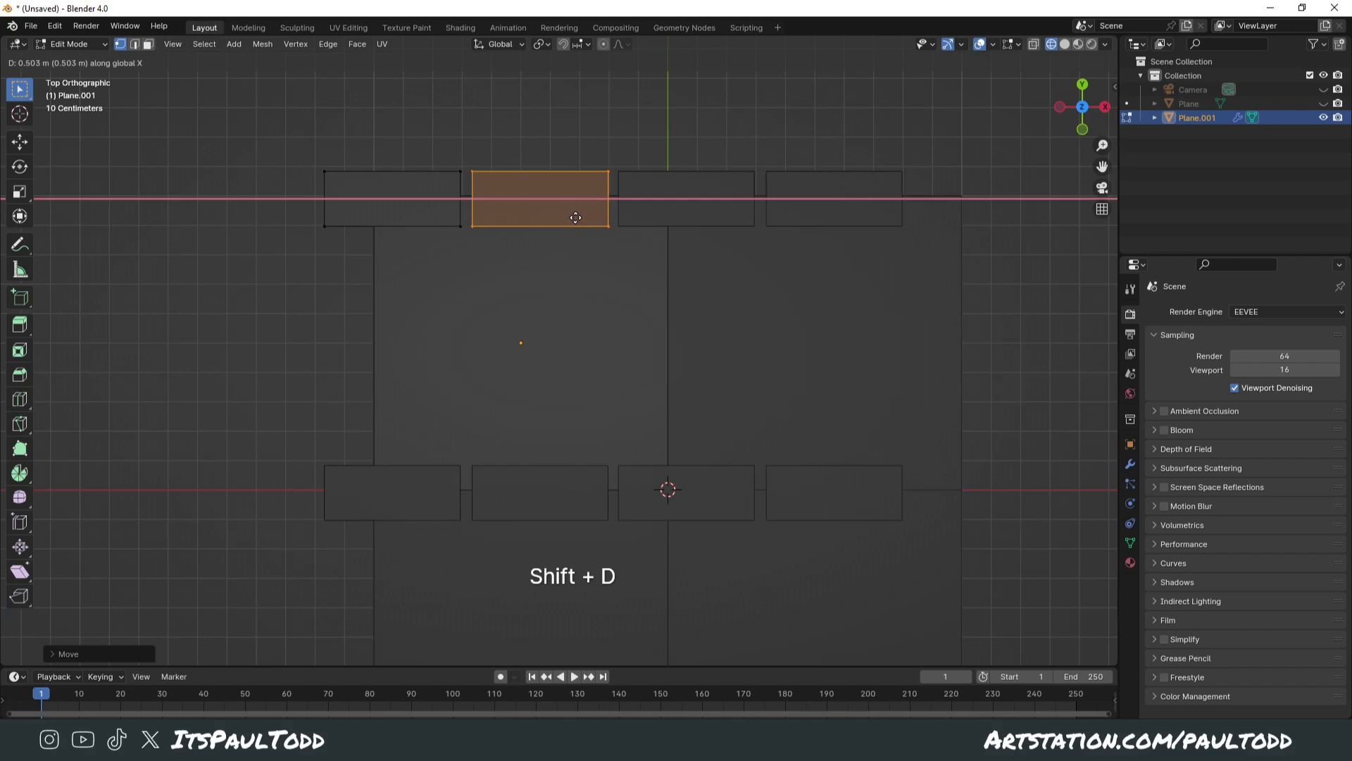
{"action": "right_click", "coordinate": [576, 217]}
{"action": "key", "text": "ctrl+z"}
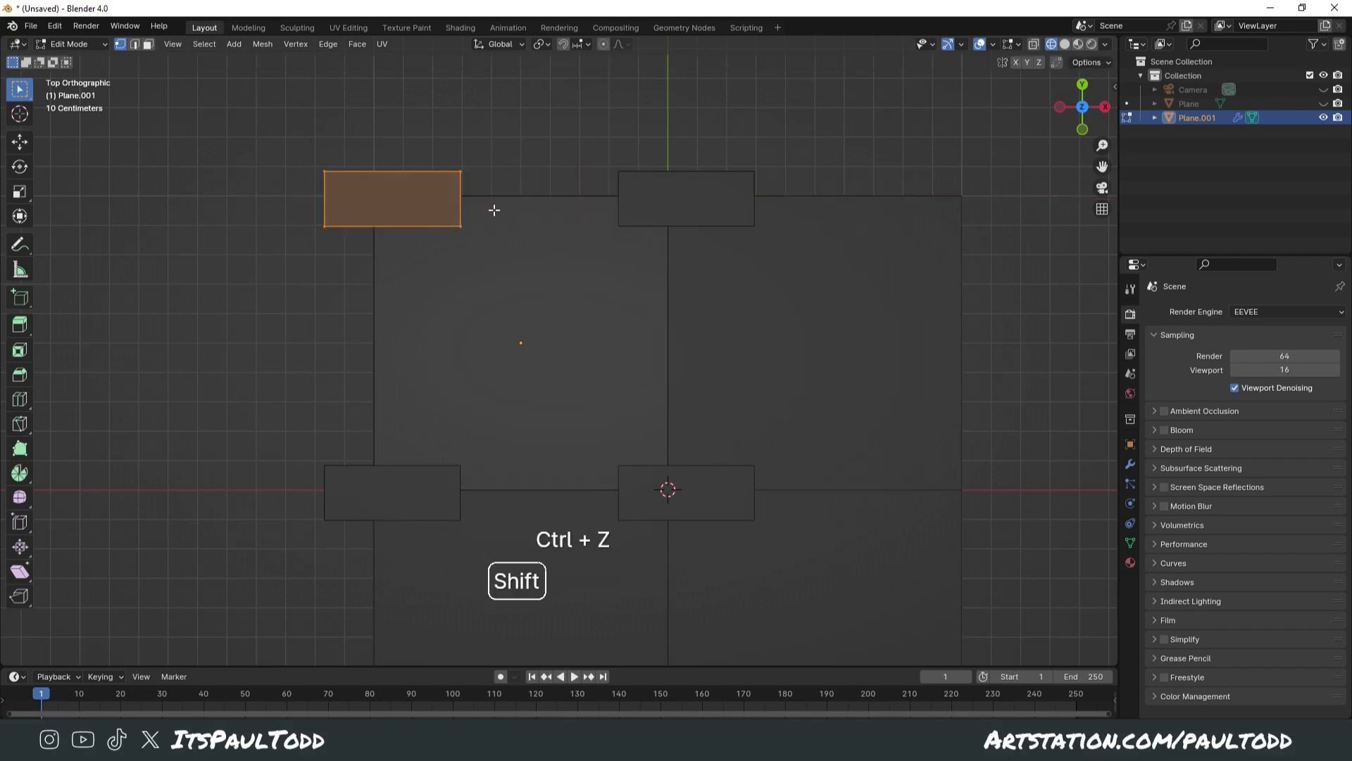
Duplicate the corner brick along X to form a second brick beside it
{"action": "key", "text": "shift+d"}
{"action": "key", "text": "x"}
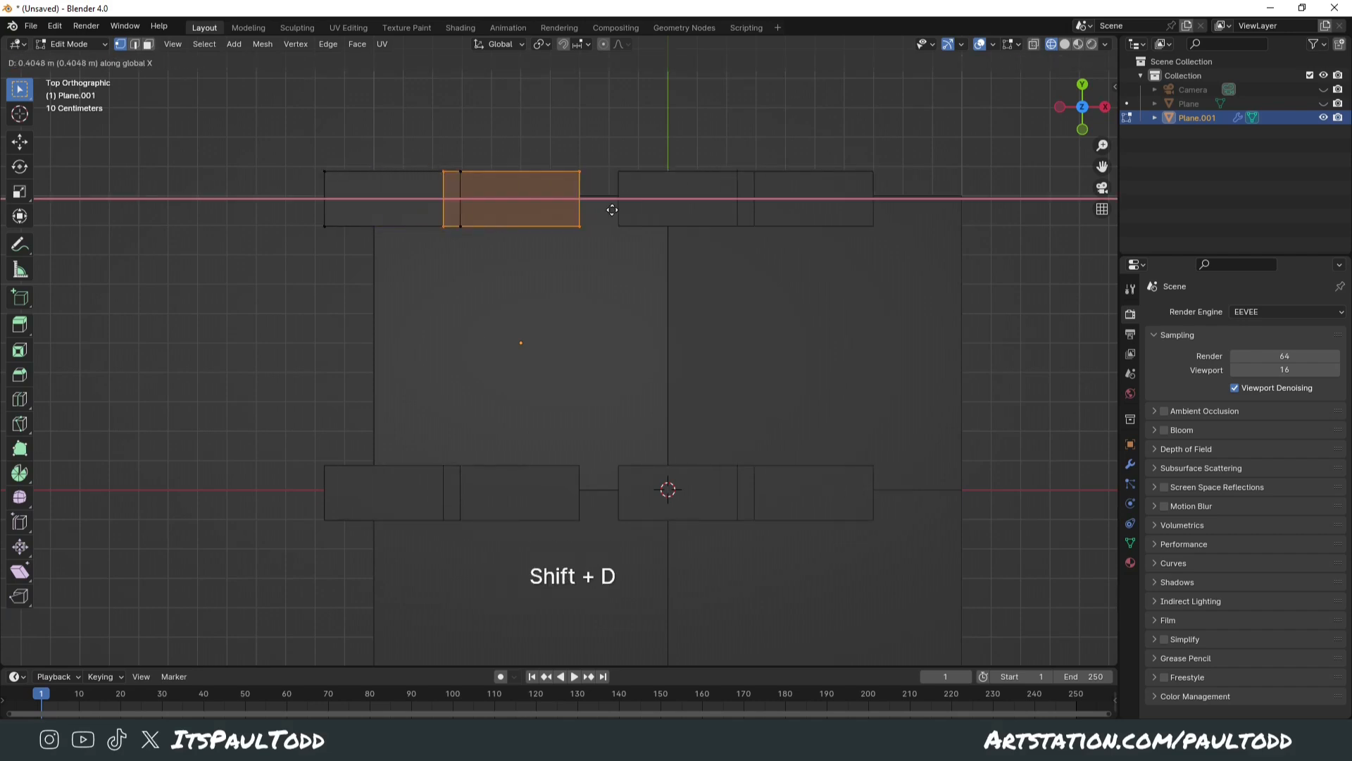
{"action": "left_click", "coordinate": [641, 208]}
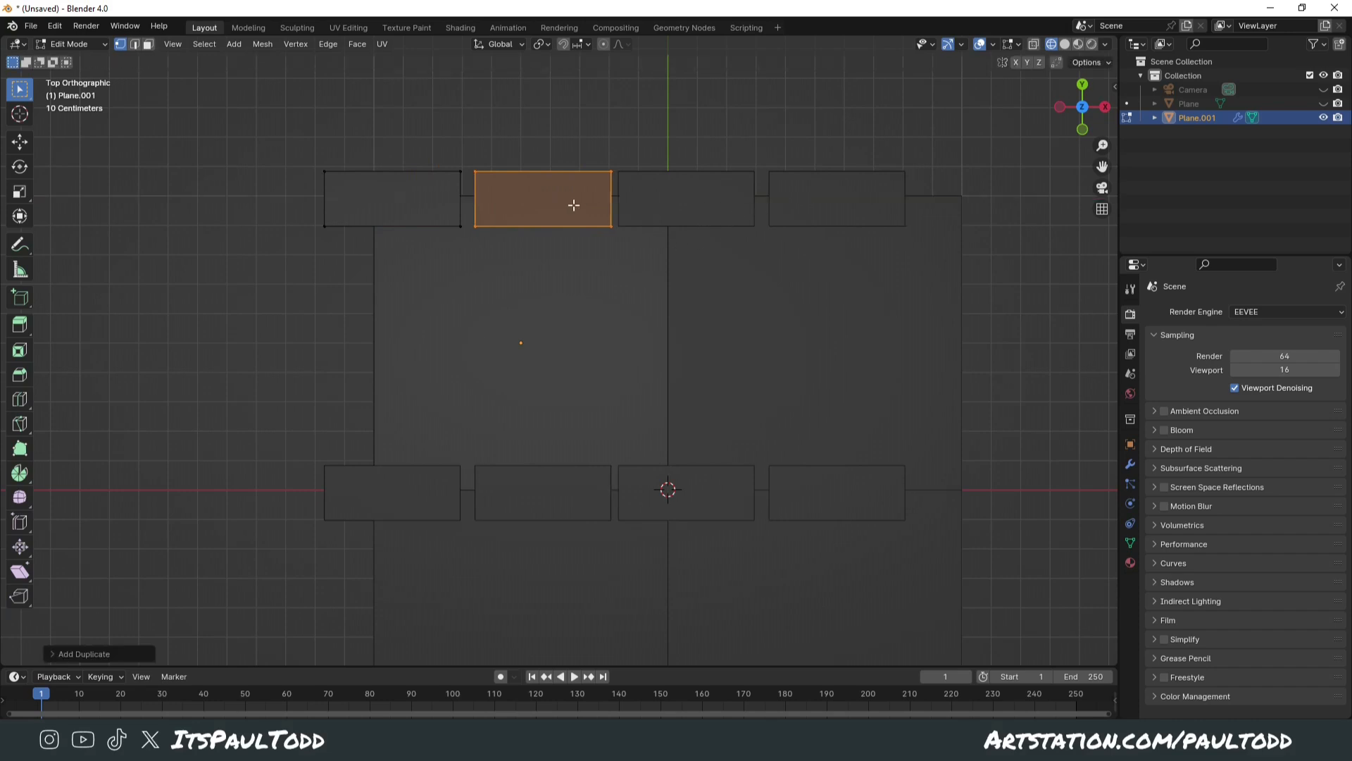
Adjust the second brick along X until it fits between the corner brick and that brick's array copy without overlapping
{"action": "key", "text": "g"}
{"action": "key", "text": "x"}
{"action": "left_click", "coordinate": [667, 204]}
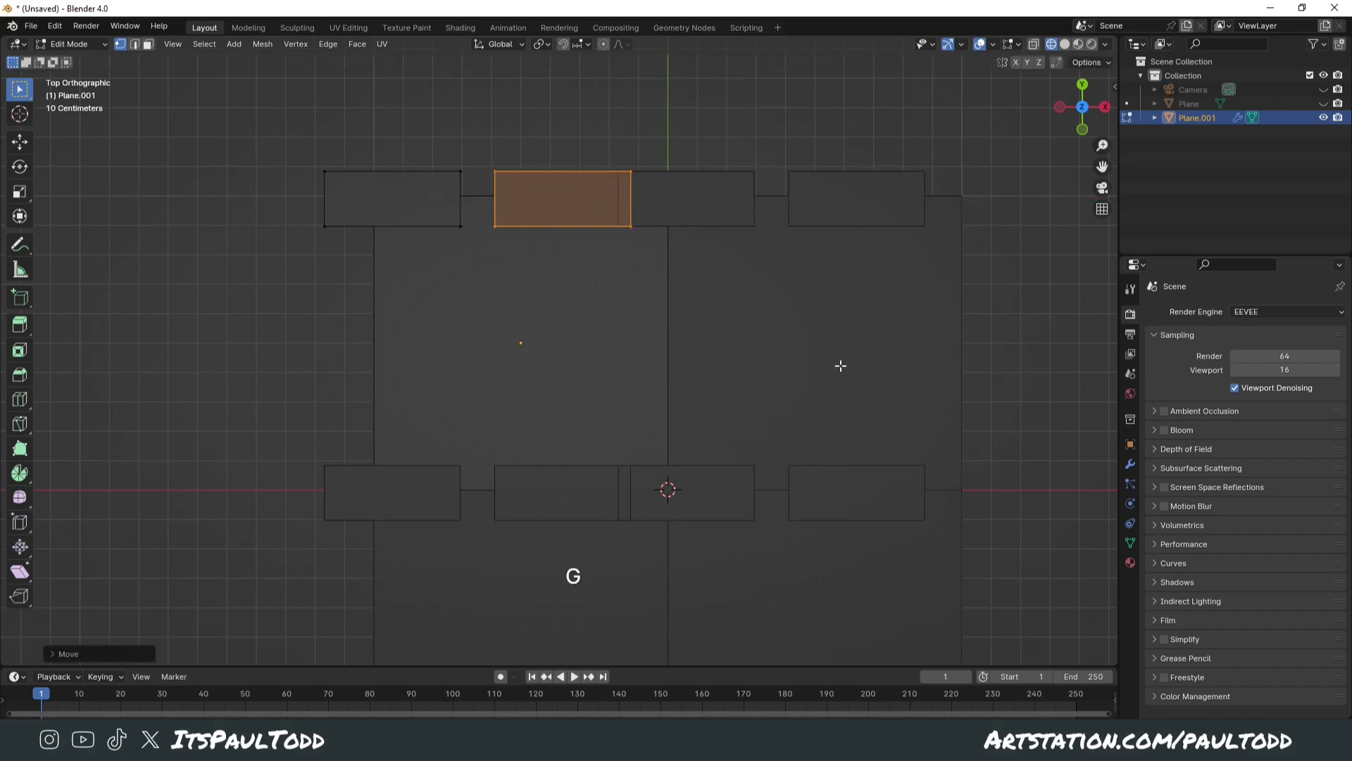
{"action": "key", "text": "g"}
{"action": "key", "text": "x"}
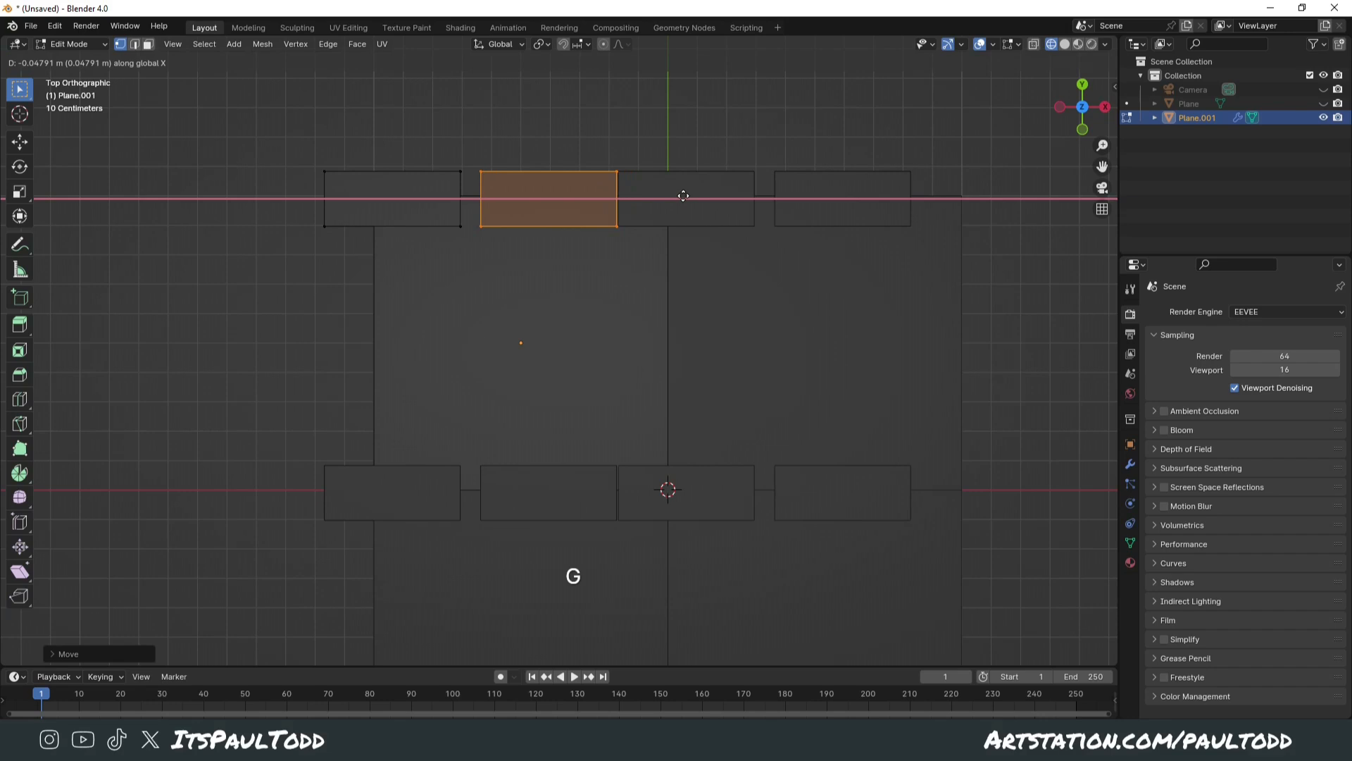
{"action": "left_click", "coordinate": [679, 196]}
{"action": "middle_click_drag", "start_coordinate": [881, 302], "coordinate": [827, 352], "text": "shift"}
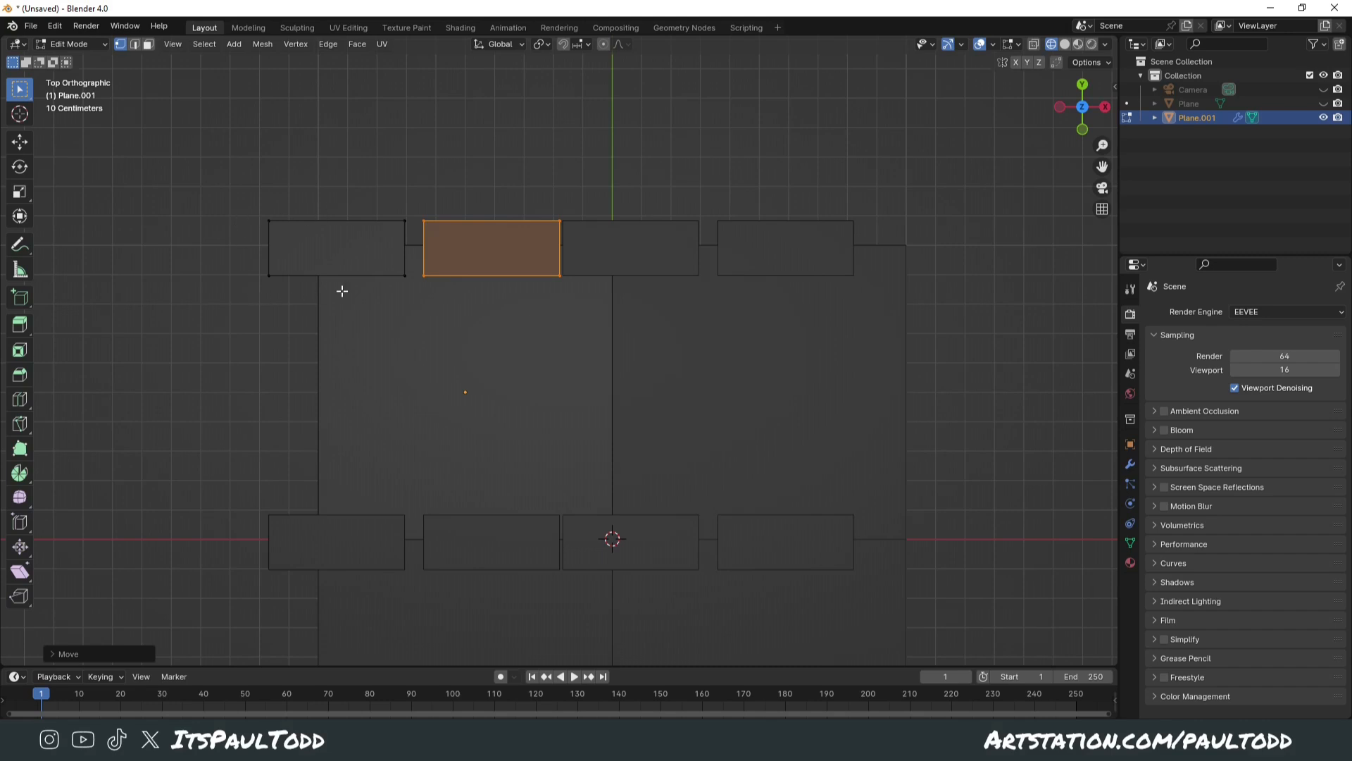
{"action": "middle_click_drag", "start_coordinate": [455, 323], "coordinate": [456, 308], "text": "shift"}
{"action": "key", "text": "g"}
{"action": "key", "text": "x"}
{"action": "left_click", "coordinate": [510, 288]}
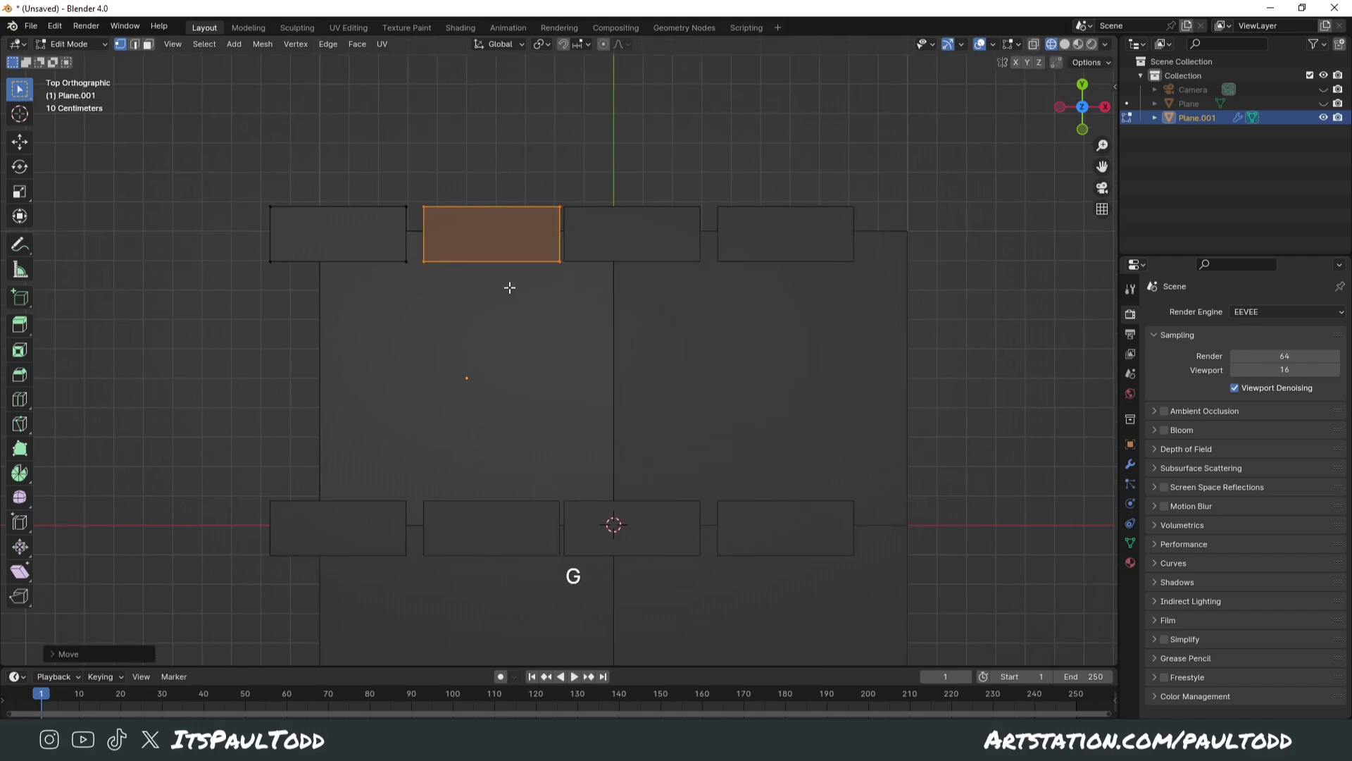
Stretch the second brick along Y so it is taller than the corner brick
{"action": "key", "text": "s"}
{"action": "key", "text": "z"}
{"action": "key", "text": "y"}
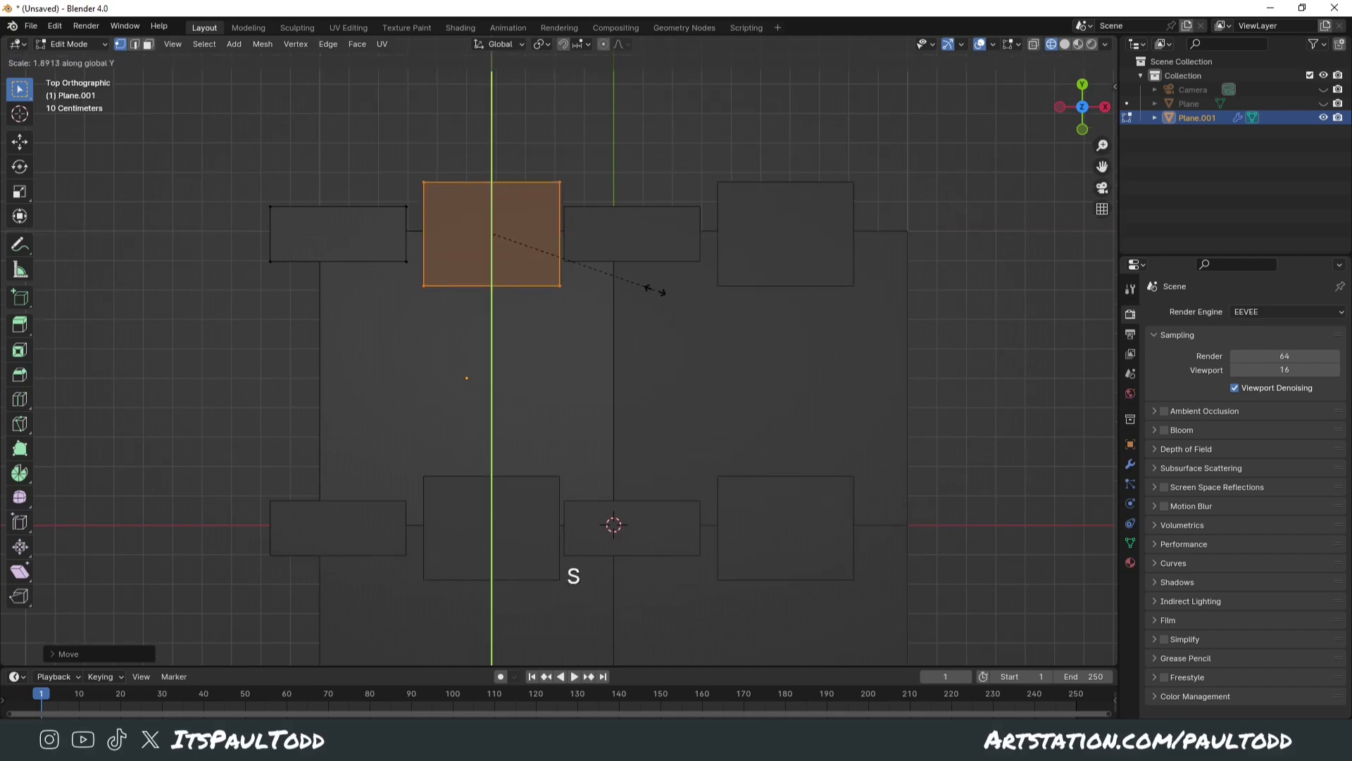
{"action": "left_click", "coordinate": [638, 296]}
Duplicate the tall brick to below the corner brick and shrink the copy along Y
{"action": "key", "text": "shift+d"}
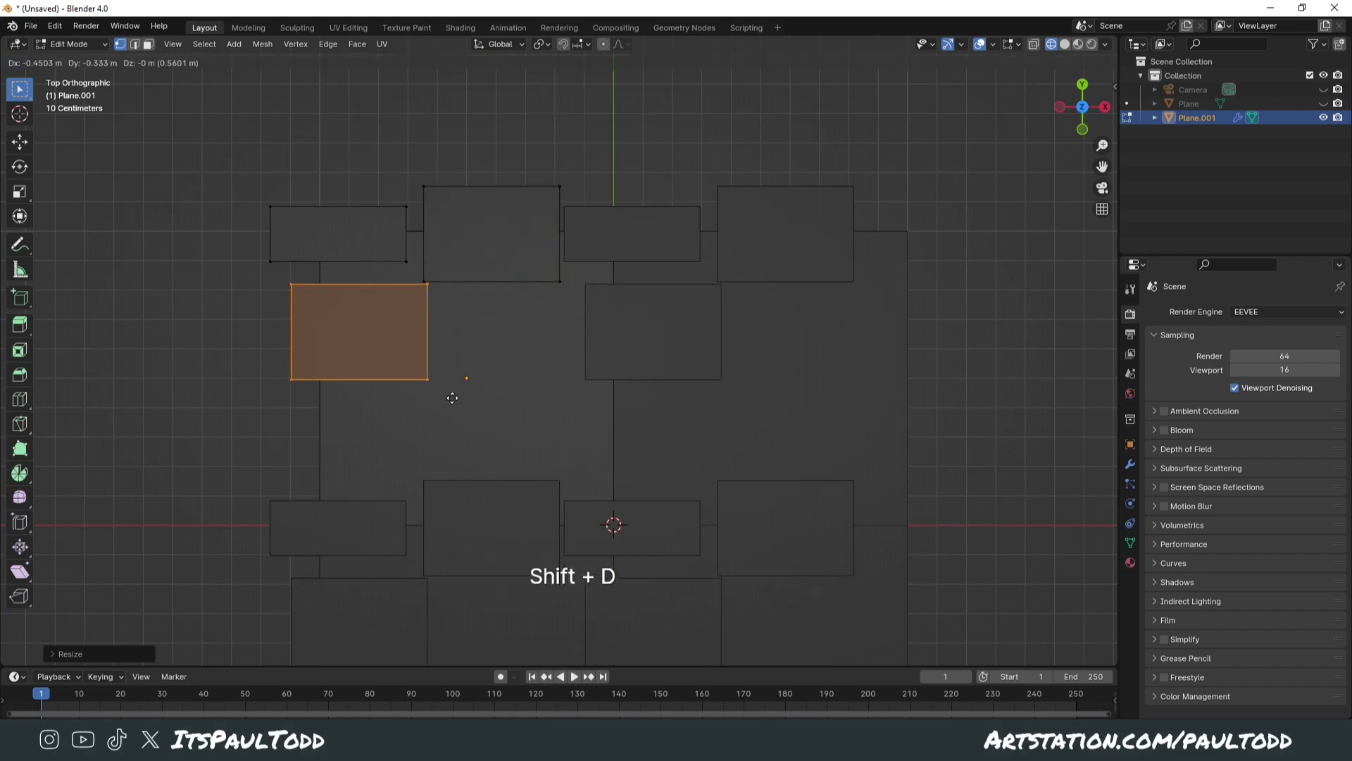
{"action": "left_click", "coordinate": [432, 378]}
{"action": "key", "text": "s"}
{"action": "key", "text": "y"}
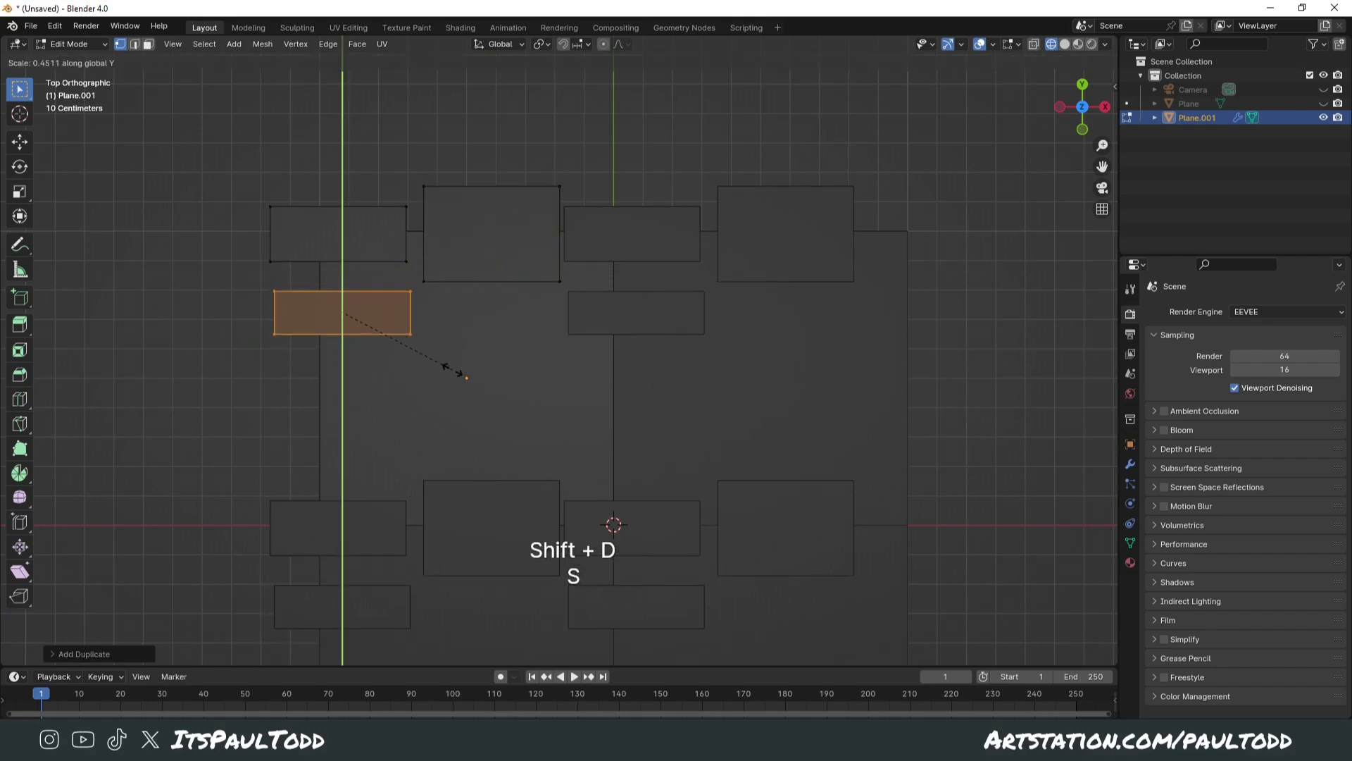
{"action": "left_click", "coordinate": [453, 368]}
Narrow the third brick along X and place it directly beneath the corner brick
{"action": "key", "text": "g"}
{"action": "left_click", "coordinate": [464, 356]}
{"action": "key", "text": "s"}
{"action": "key", "text": "x"}
{"action": "left_click", "coordinate": [429, 350]}
{"action": "key", "text": "g"}
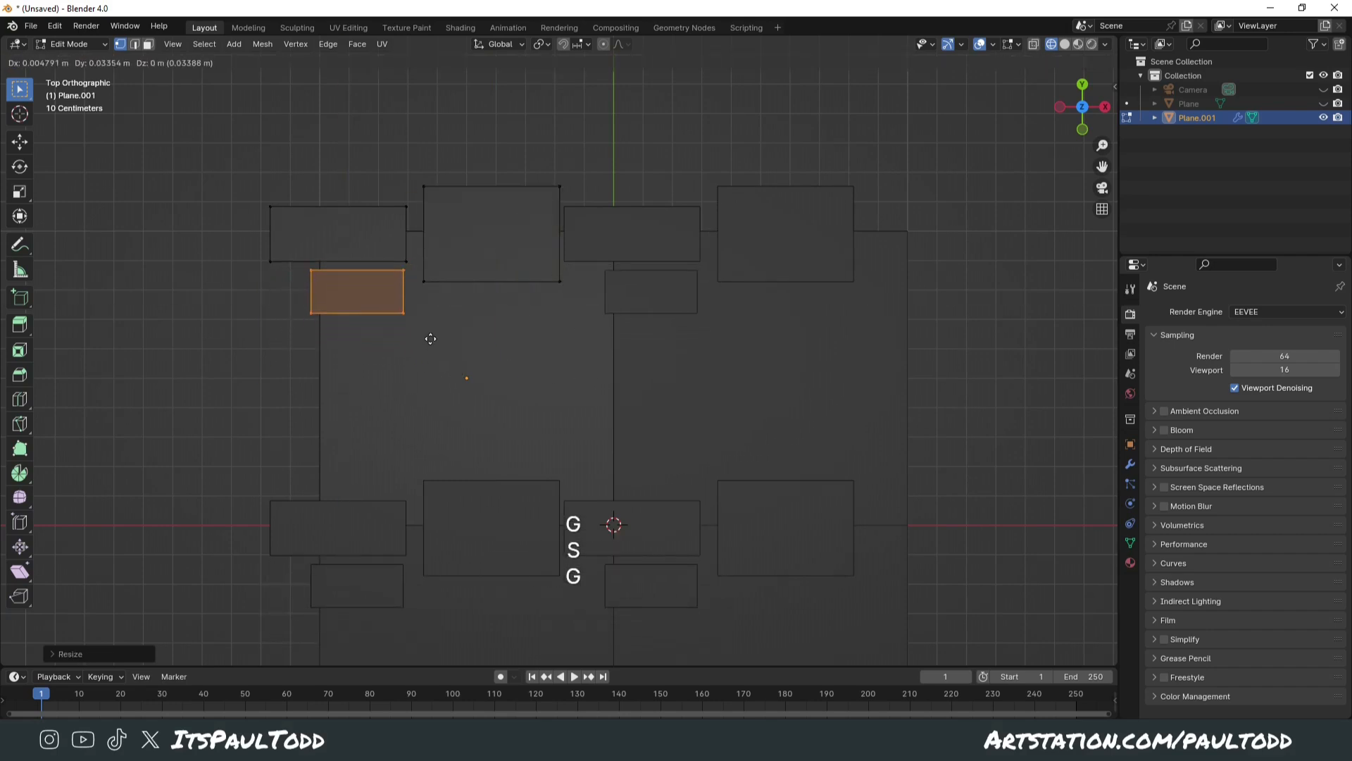
{"action": "left_click", "coordinate": [430, 335]}
Duplicate the small third brick down the plane's left edge and stretch the copy along Y into a tall brick
{"action": "key", "text": "shift+d"}
{"action": "left_click", "coordinate": [369, 402]}
{"action": "key", "text": "s"}
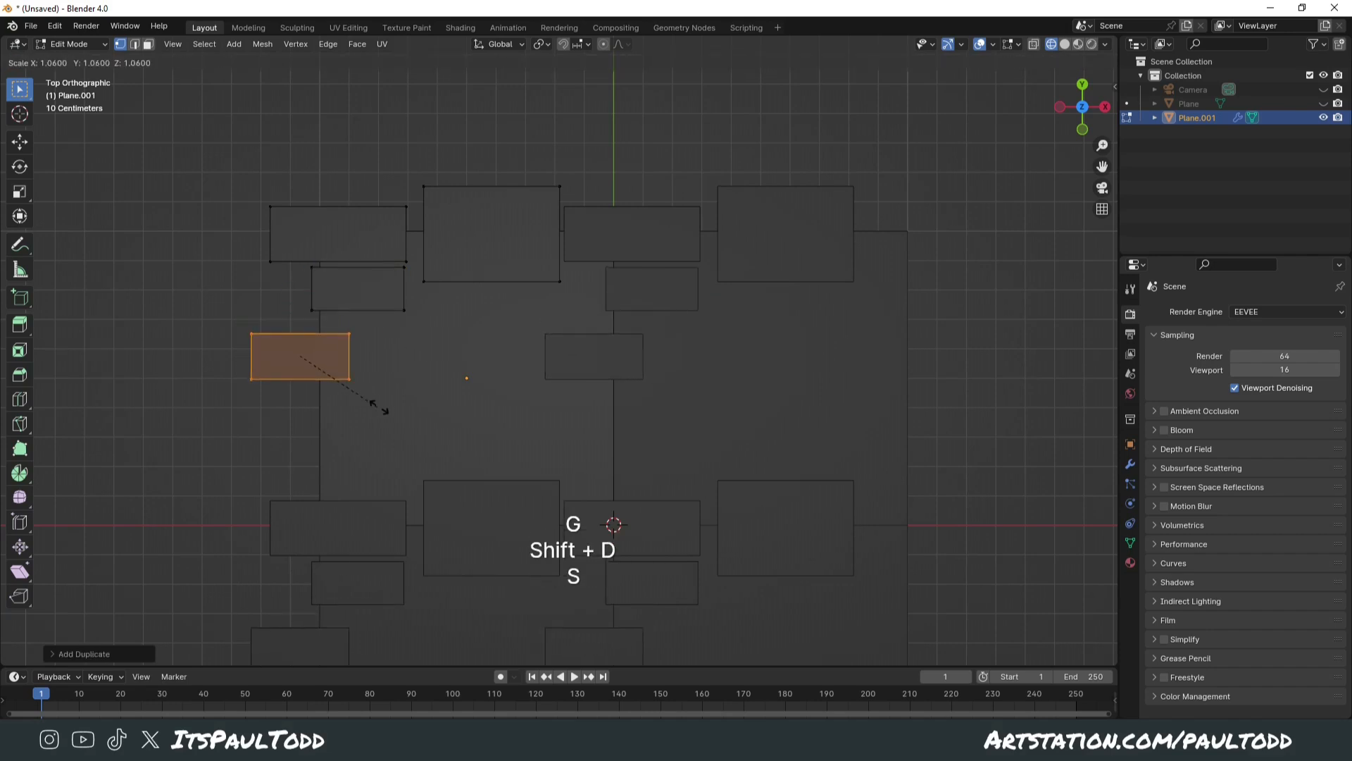
{"action": "key", "text": "y"}
{"action": "left_click", "coordinate": [546, 422]}
Position the tall left-edge brick beneath the small brick, overhanging the plane's left border
{"action": "key", "text": "g"}
{"action": "left_click", "coordinate": [552, 431]}
{"action": "middle_click_drag", "start_coordinate": [429, 418], "coordinate": [552, 374], "text": "shift"}
{"action": "key", "text": "g"}
{"action": "key", "text": "x"}
{"action": "left_click", "coordinate": [438, 344]}
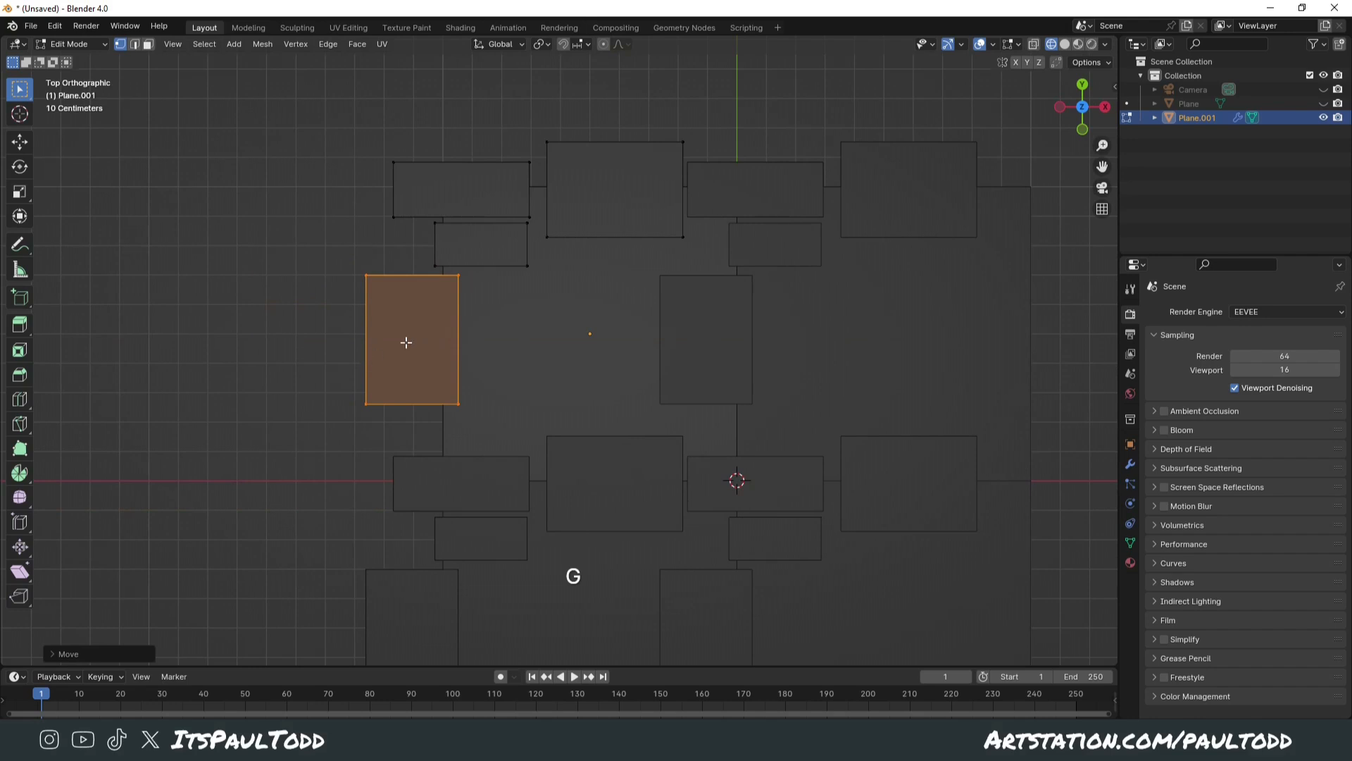
Duplicate the tall left-edge brick slightly downward and shrink the copy along Y into a thin brick
{"action": "middle_click_drag", "start_coordinate": [514, 284], "coordinate": [485, 283], "text": "shift"}
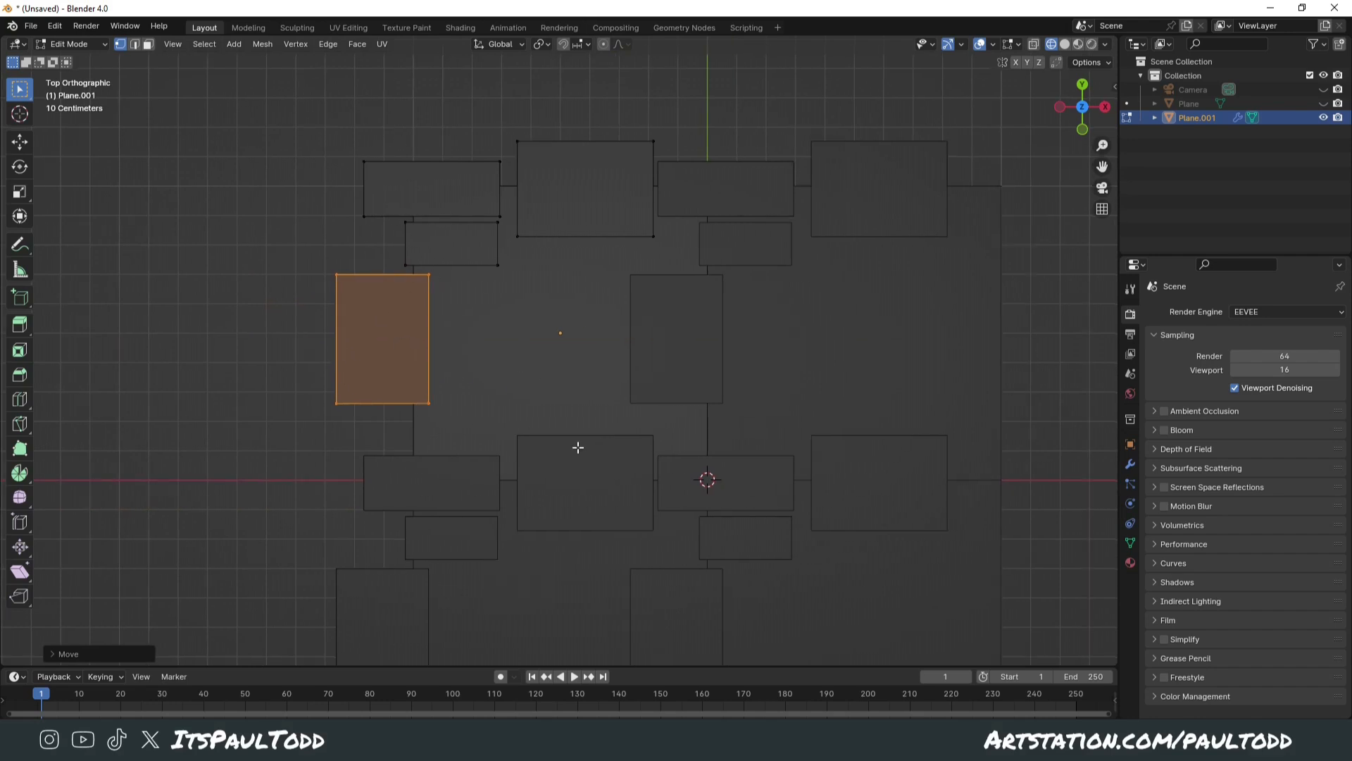
{"action": "middle_click_drag", "start_coordinate": [529, 432], "coordinate": [529, 417], "text": "shift"}
{"action": "key", "text": "shift+d"}
{"action": "left_click", "coordinate": [446, 437]}
{"action": "key", "text": "z"}
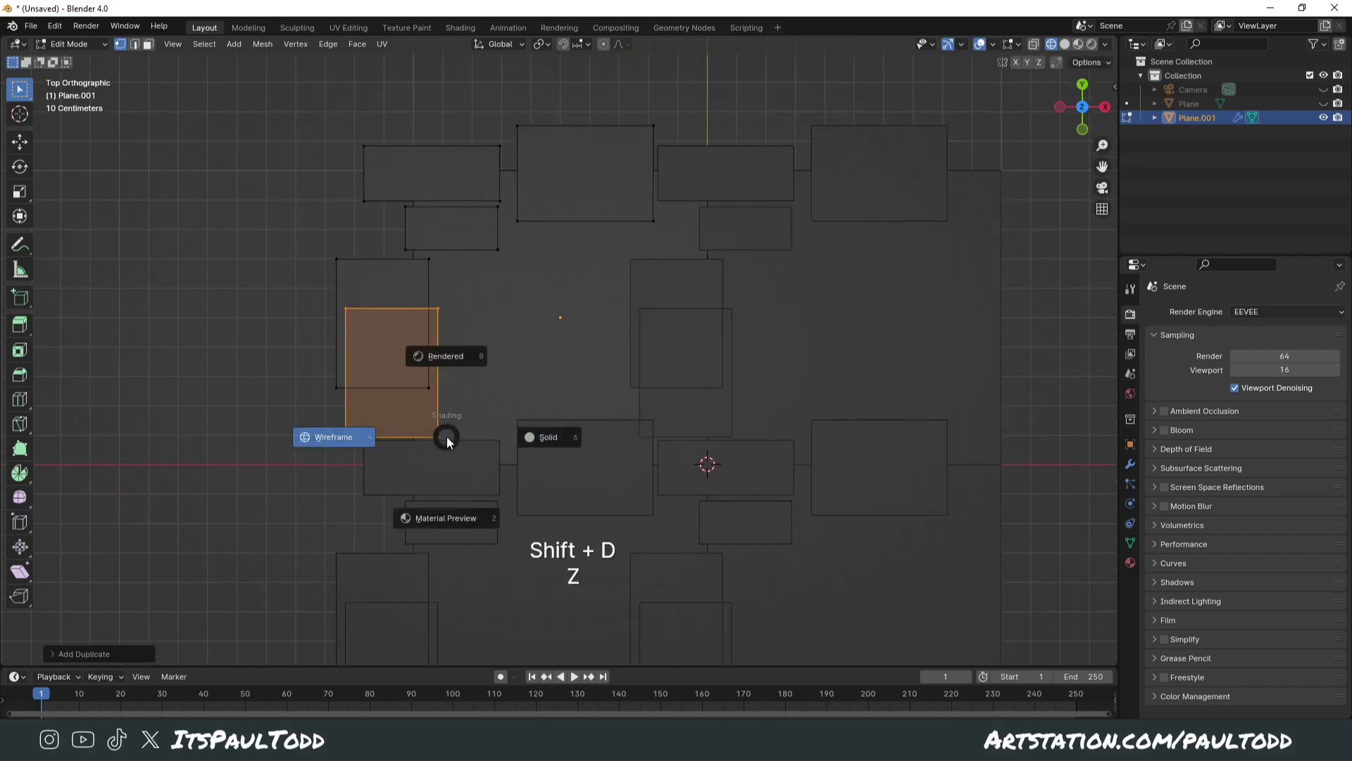
{"action": "left_click", "coordinate": [712, 350]}
{"action": "key", "text": "s"}
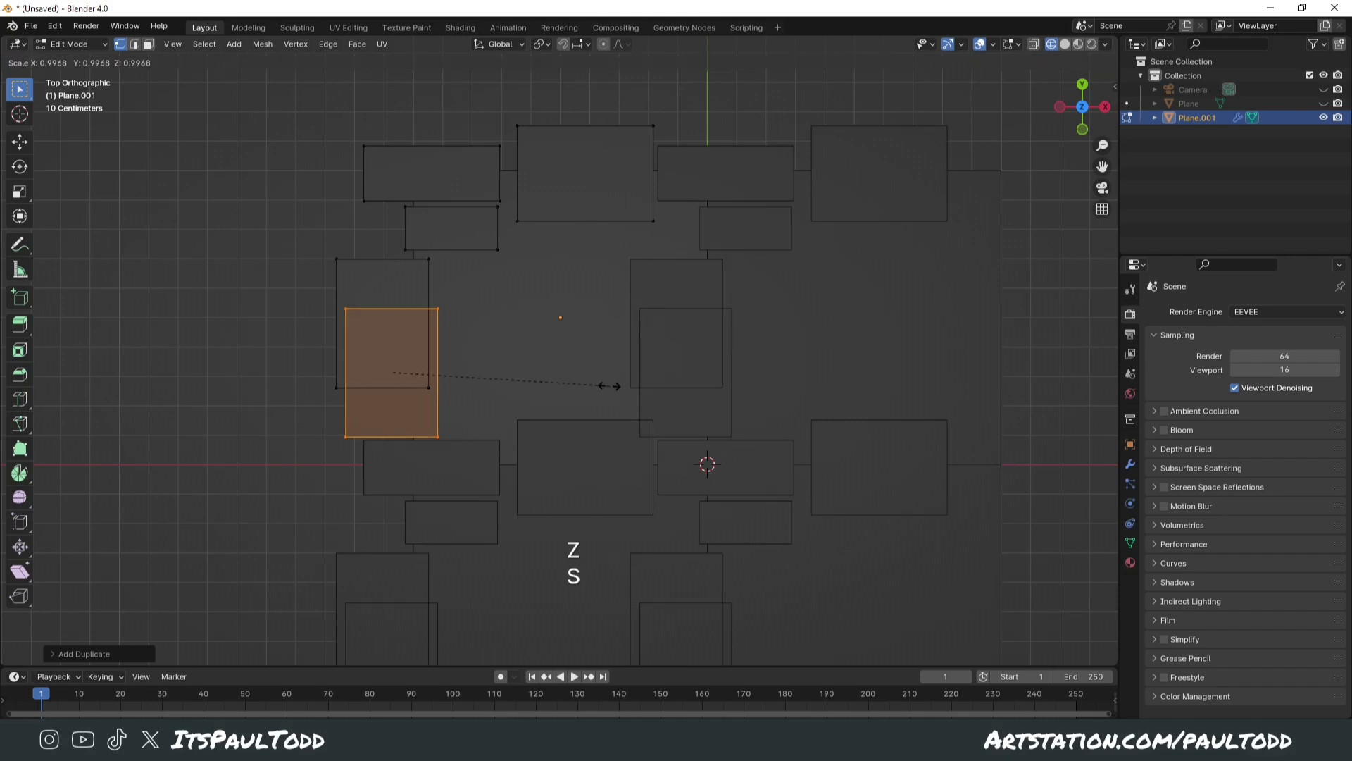
{"action": "middle_click", "coordinate": [553, 393]}
{"action": "left_click", "coordinate": [432, 341]}
Move the thin brick into the gap below the tall left-edge brick and enlarge it to fill the space
{"action": "key", "text": "g"}
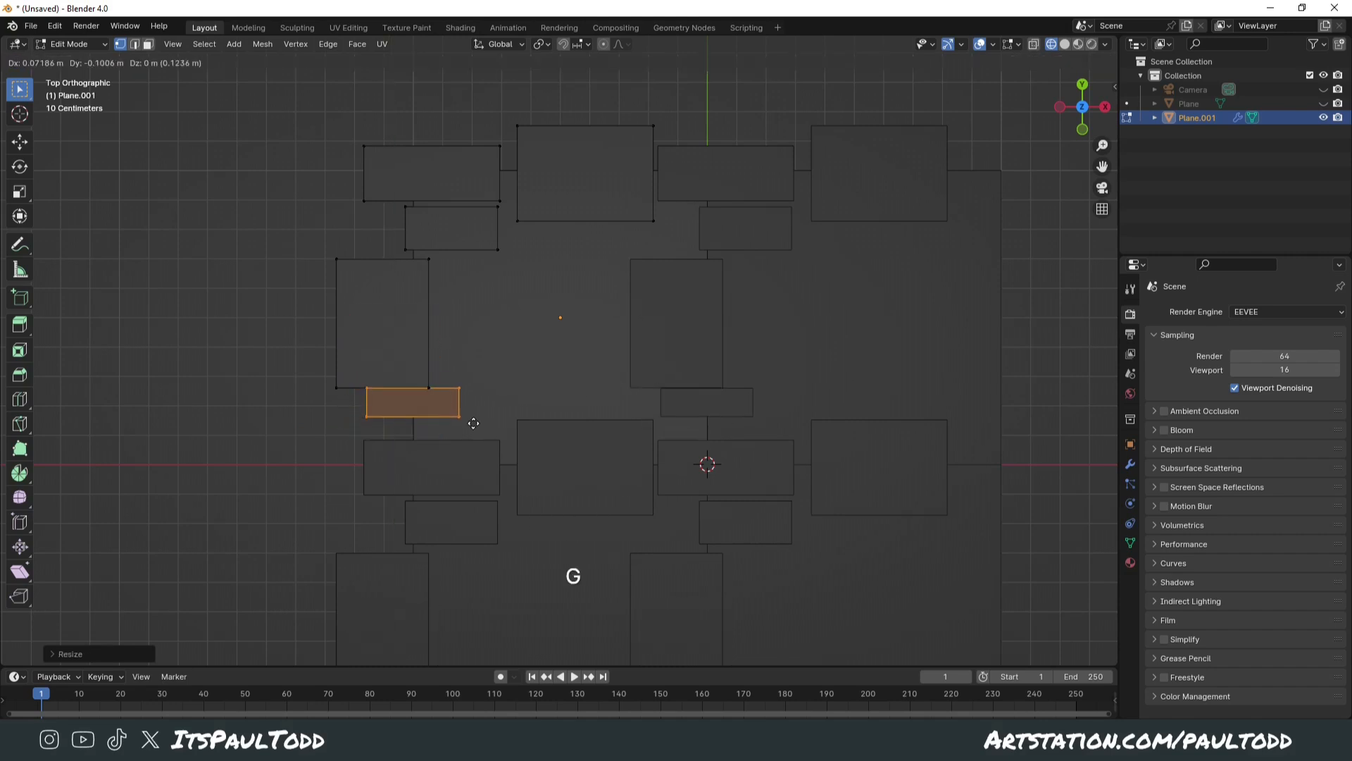
{"action": "left_click", "coordinate": [477, 432]}
{"action": "key", "text": "s"}
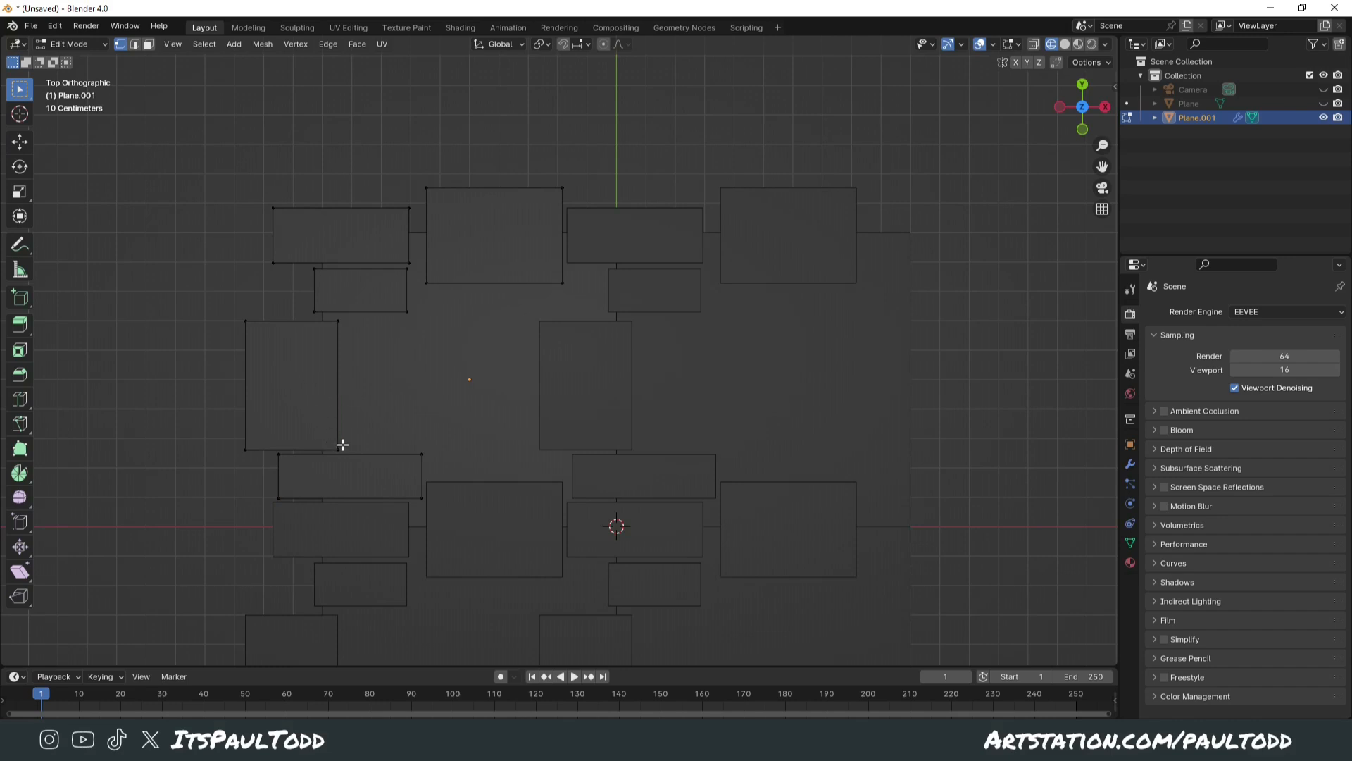
Duplicate the tall left-edge brick along X into the empty centre and shrink the copy along Y
{"action": "key", "text": "l"}
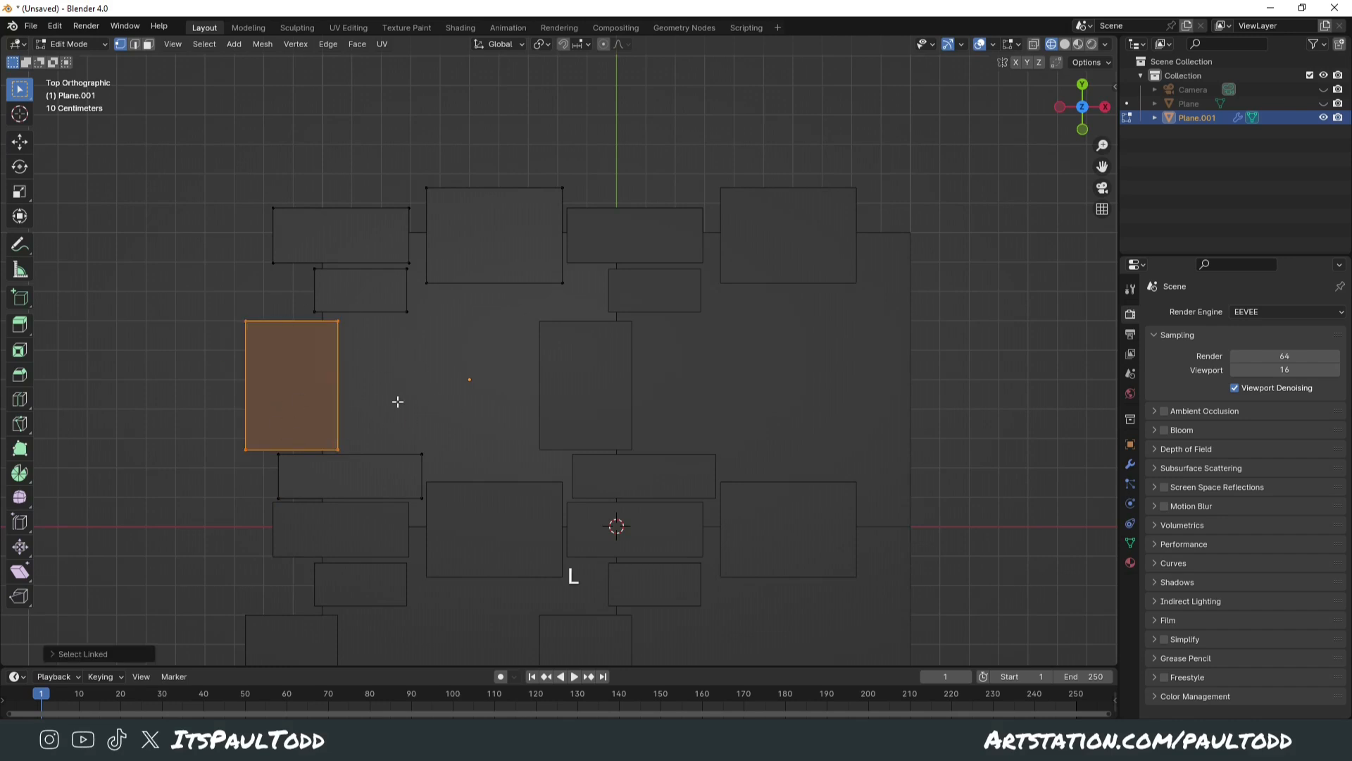
{"action": "key", "text": "shift+d"}
{"action": "middle_click", "coordinate": [493, 381]}
{"action": "left_click", "coordinate": [540, 391]}
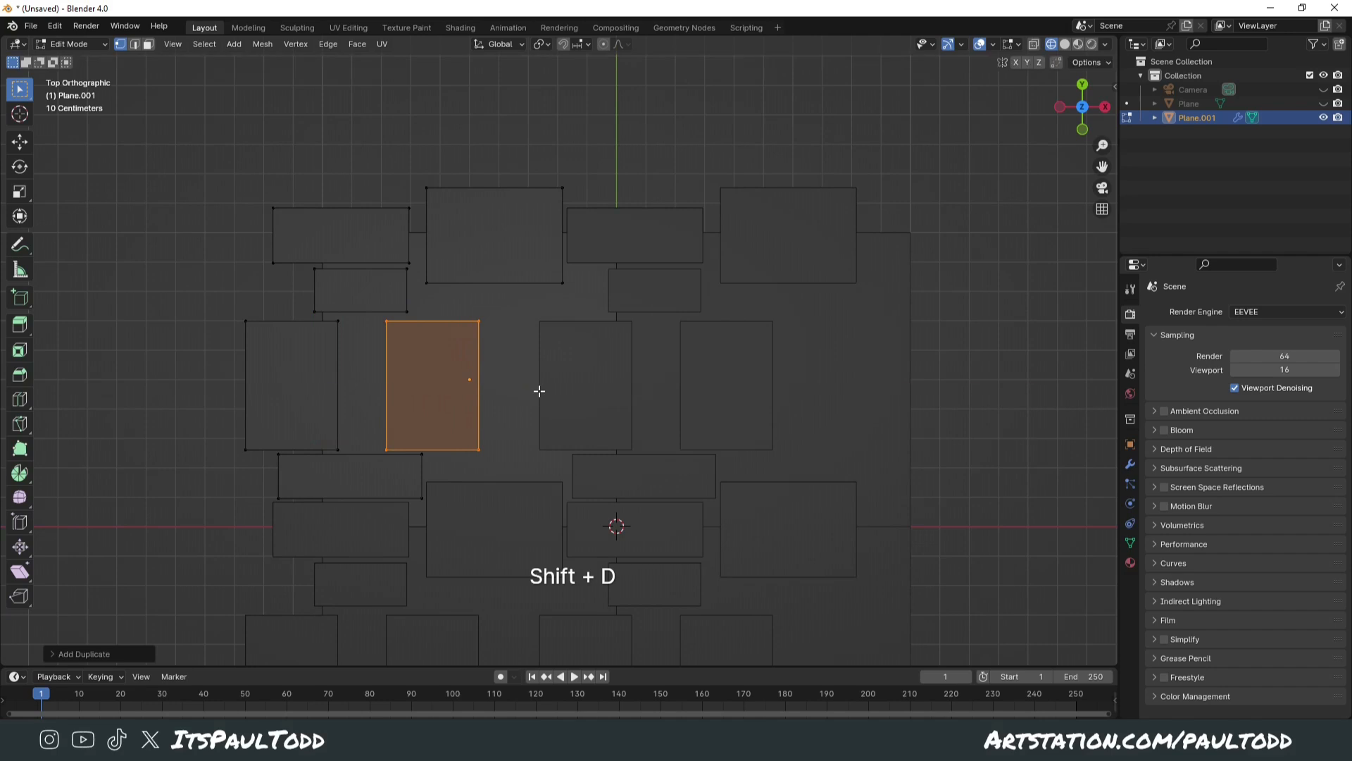
{"action": "key", "text": "s"}
{"action": "middle_click", "coordinate": [493, 390]}
{"action": "left_click", "coordinate": [472, 387]}
Move the shortened copy beneath the large top-row brick and adjust its height along Y to suit the gap
{"action": "key", "text": "g"}
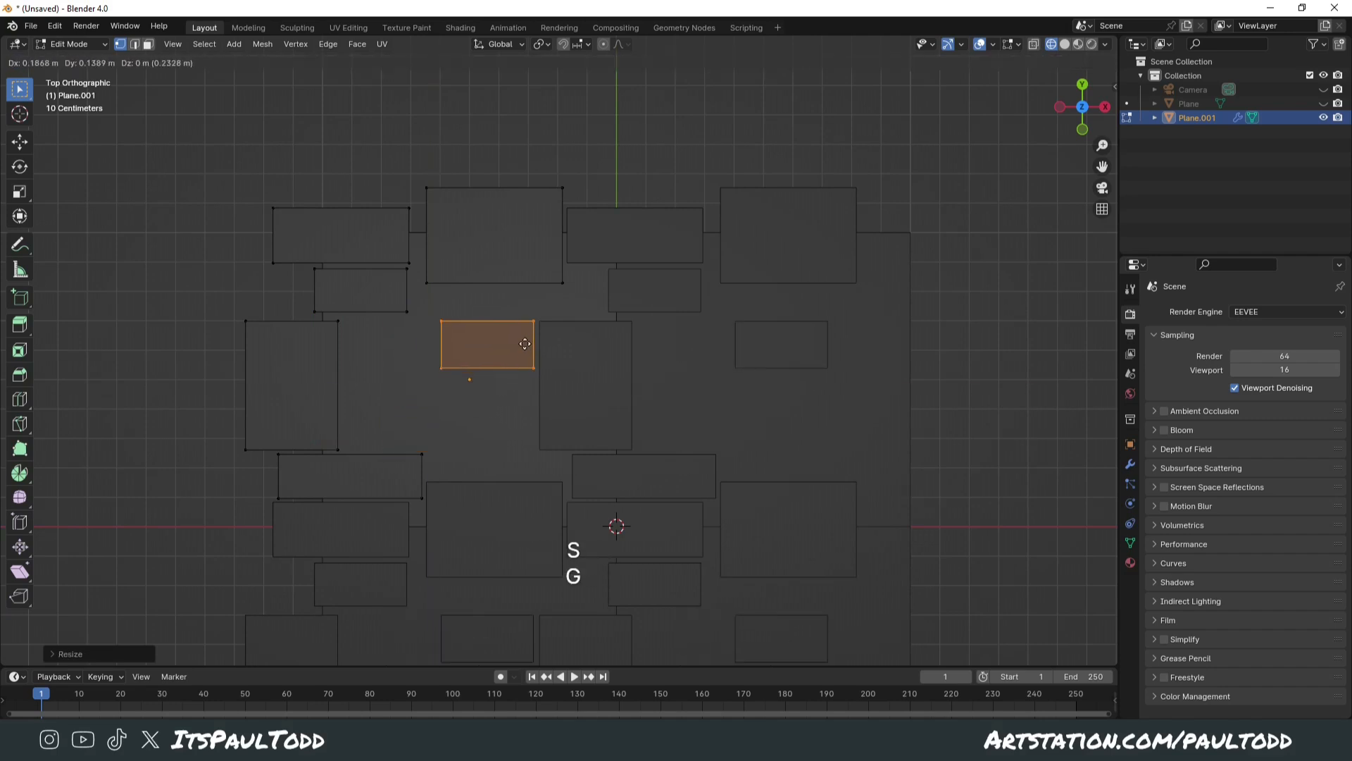
{"action": "left_click", "coordinate": [512, 319]}
{"action": "key", "text": "s"}
{"action": "middle_click", "coordinate": [546, 323]}
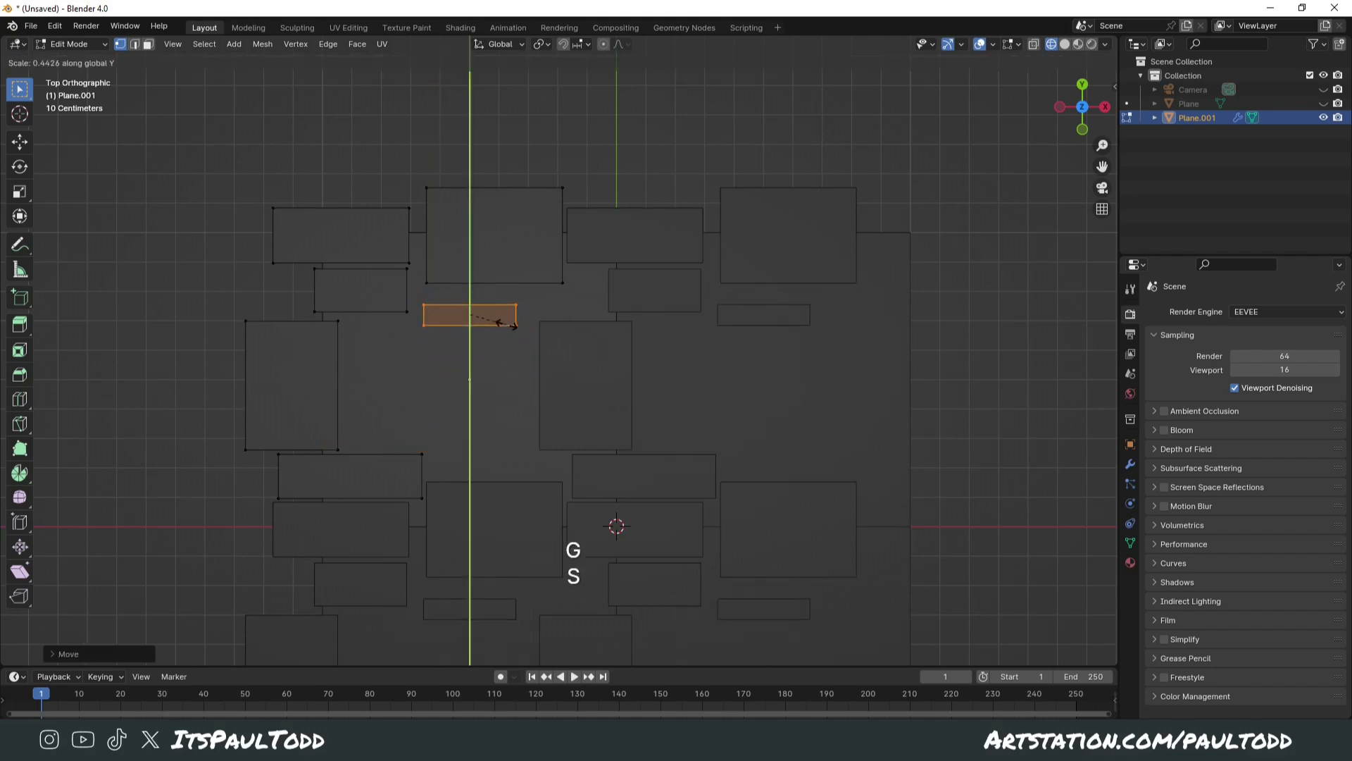
{"action": "left_click", "coordinate": [578, 325]}
{"action": "key", "text": "g"}
{"action": "left_click", "coordinate": [583, 345]}
Try enlarging the brick uniformly and shifting it down, and undo both changes
{"action": "key", "text": "s"}
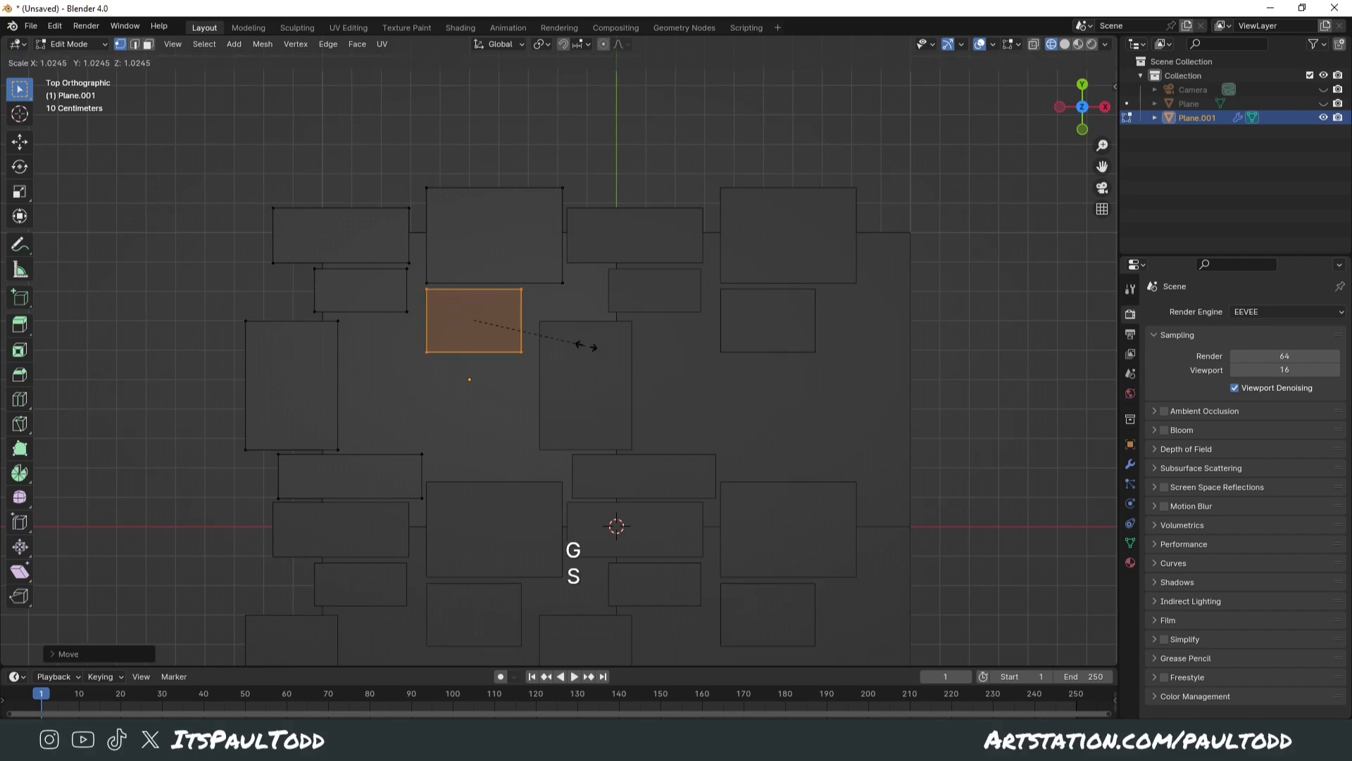
{"action": "left_click", "coordinate": [613, 350]}
{"action": "key", "text": "g"}
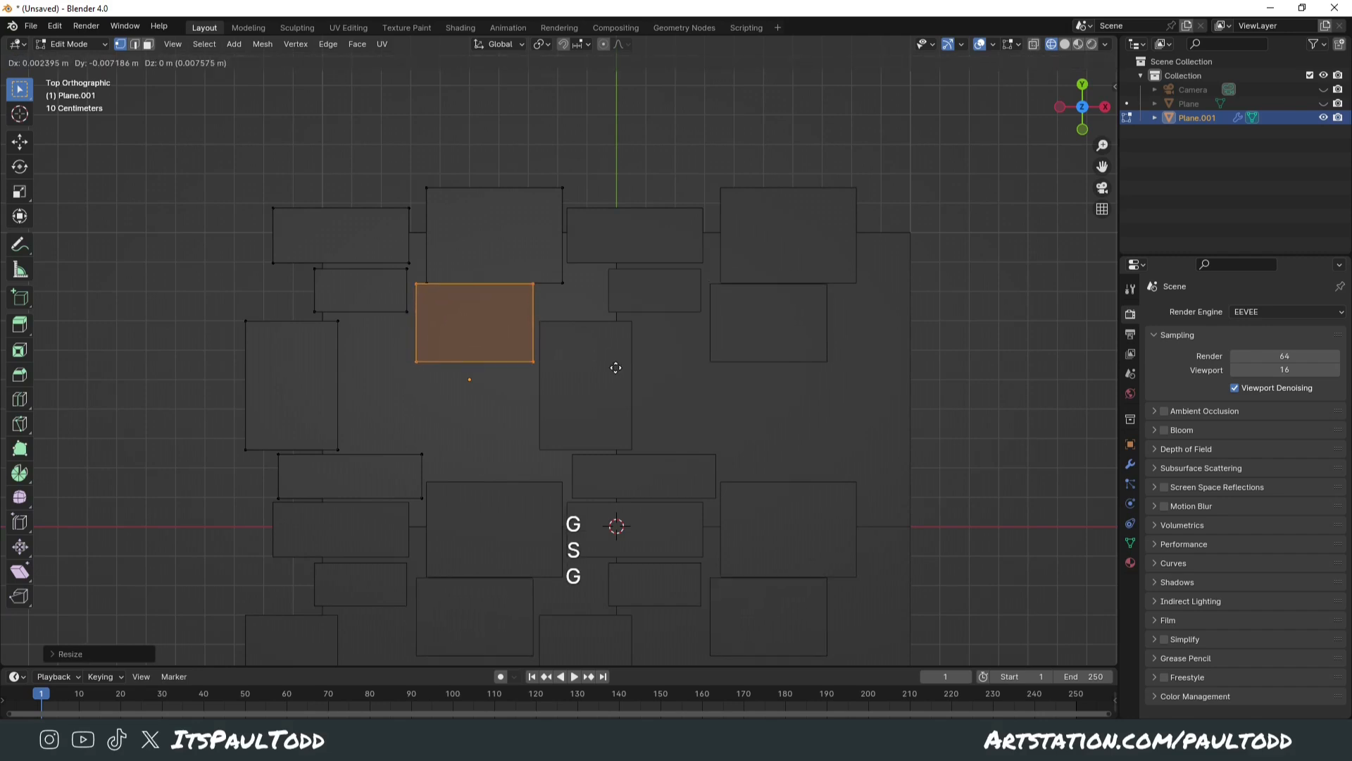
{"action": "left_click", "coordinate": [617, 373]}
{"action": "key", "text": "ctrl+z"}
{"action": "key", "text": "ctrl+z"}
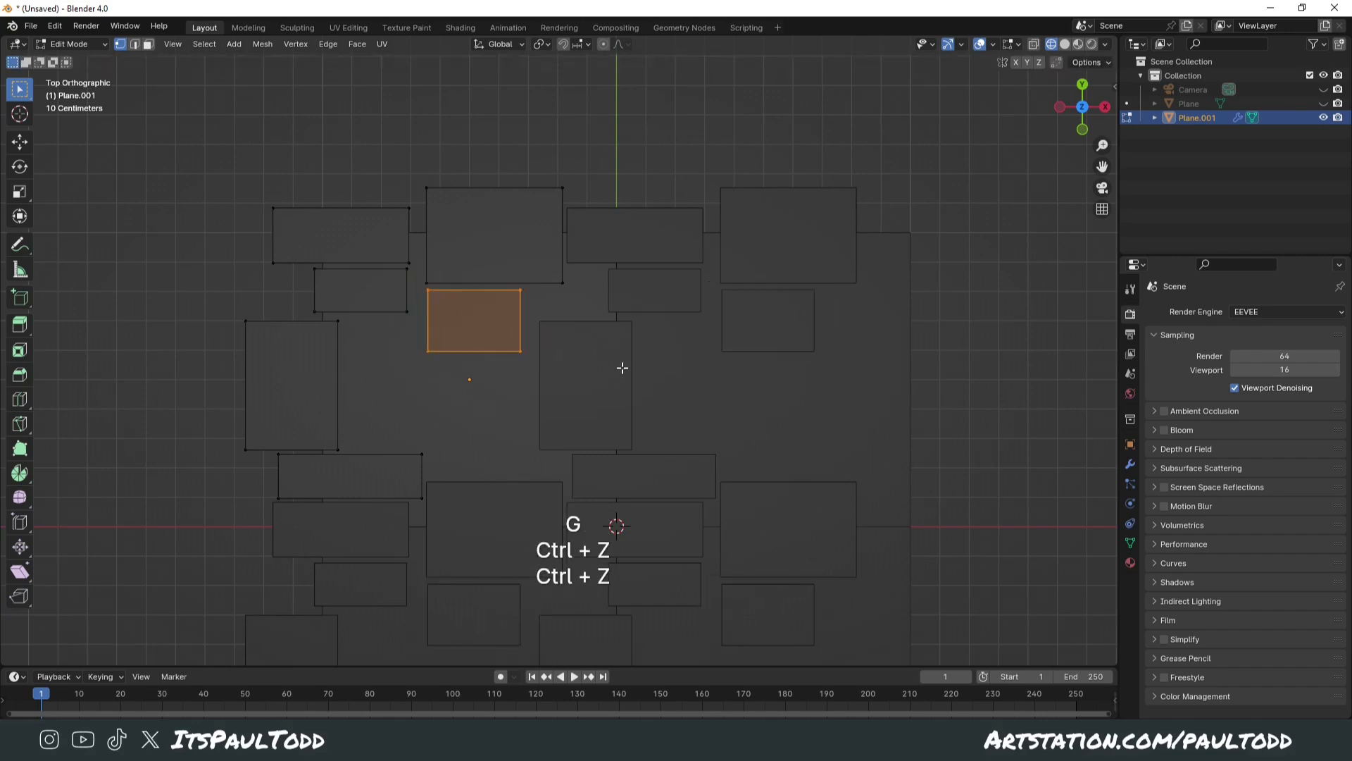
Stretch the brick below the large top-row brick along X so it spans the gap between its neighbours
{"action": "key", "text": "s"}
{"action": "middle_click", "coordinate": [655, 366]}
{"action": "left_click", "coordinate": [672, 367]}
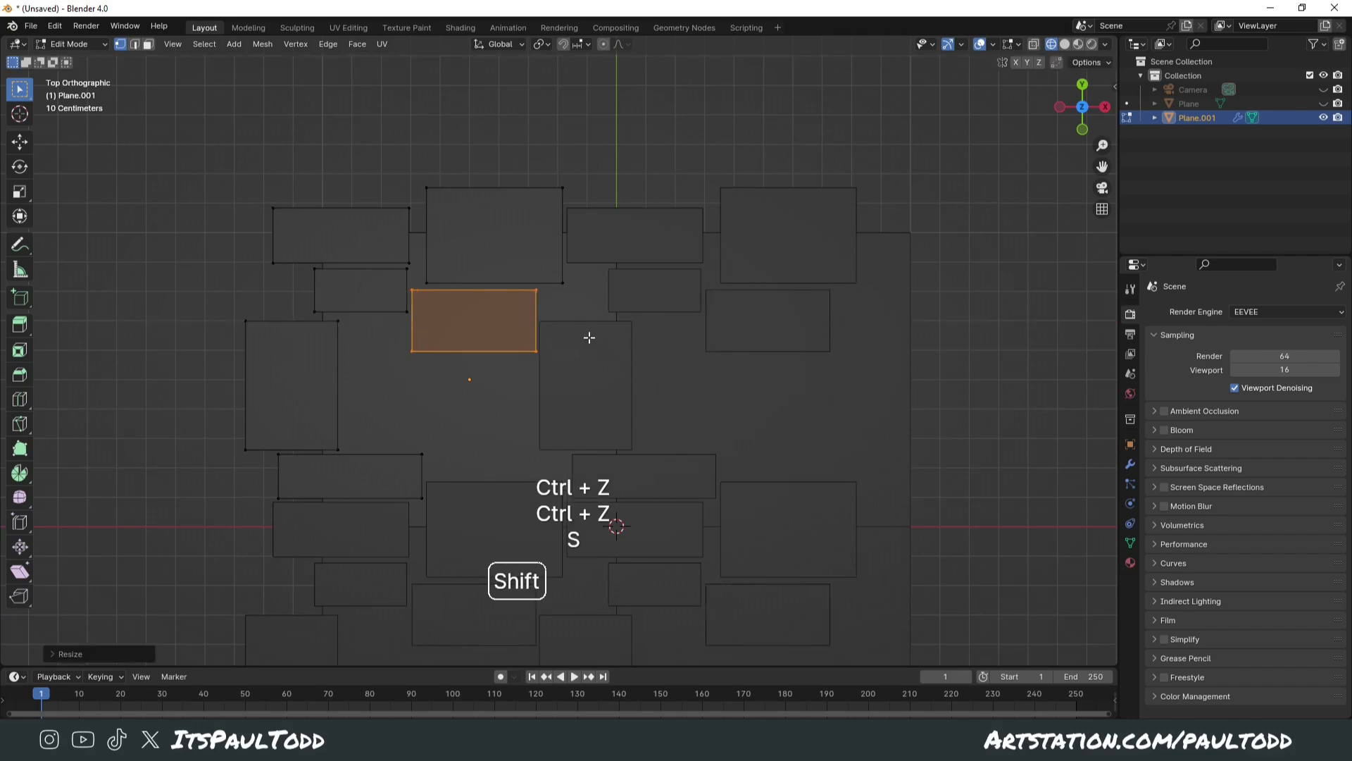
Duplicate the widened brick into the space beside the tall left-edge brick and scale the copy down
{"action": "key", "text": "shift+d"}
{"action": "left_click", "coordinate": [519, 411]}
{"action": "key", "text": "s"}
{"action": "middle_click", "coordinate": [503, 411]}
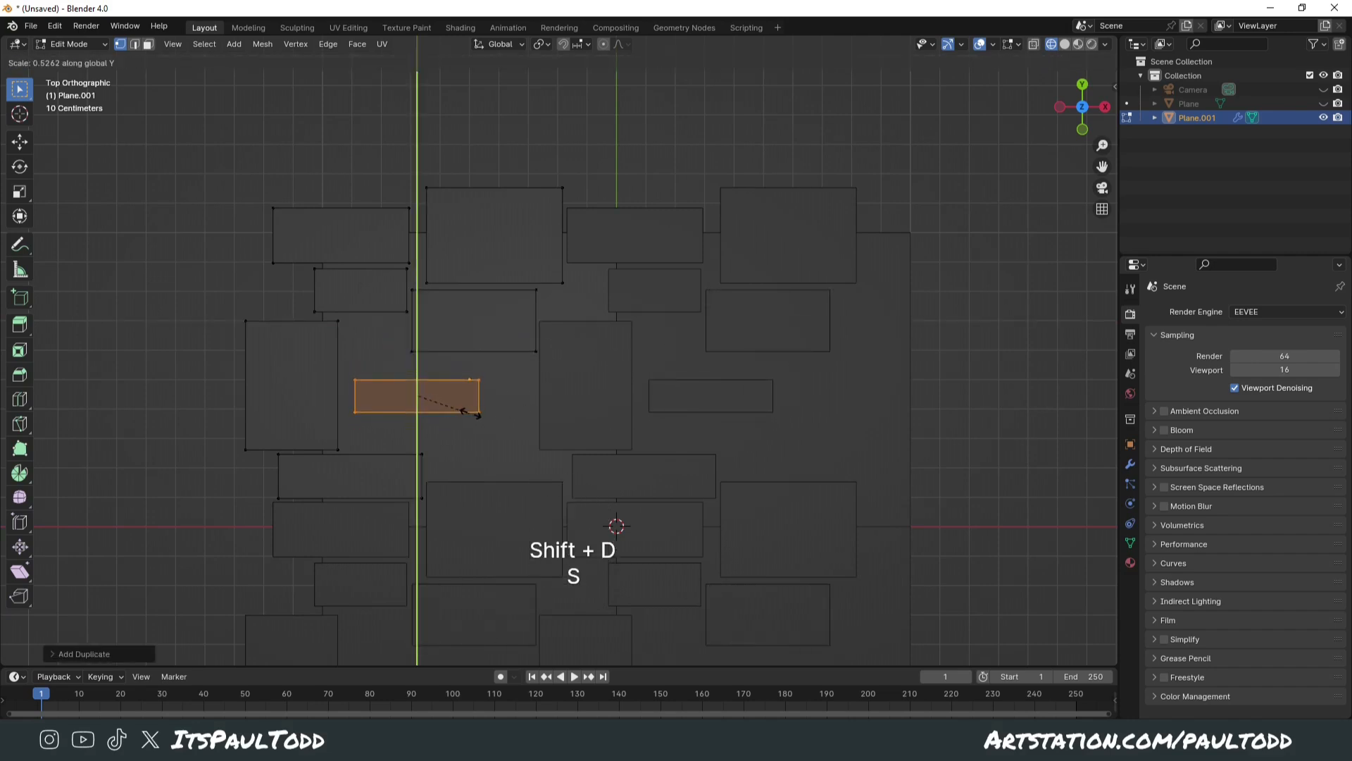
{"action": "left_click", "coordinate": [564, 395]}
{"action": "key", "text": "s"}
{"action": "middle_click", "coordinate": [556, 395]}
{"action": "left_click", "coordinate": [446, 396]}
{"action": "key", "text": "g"}
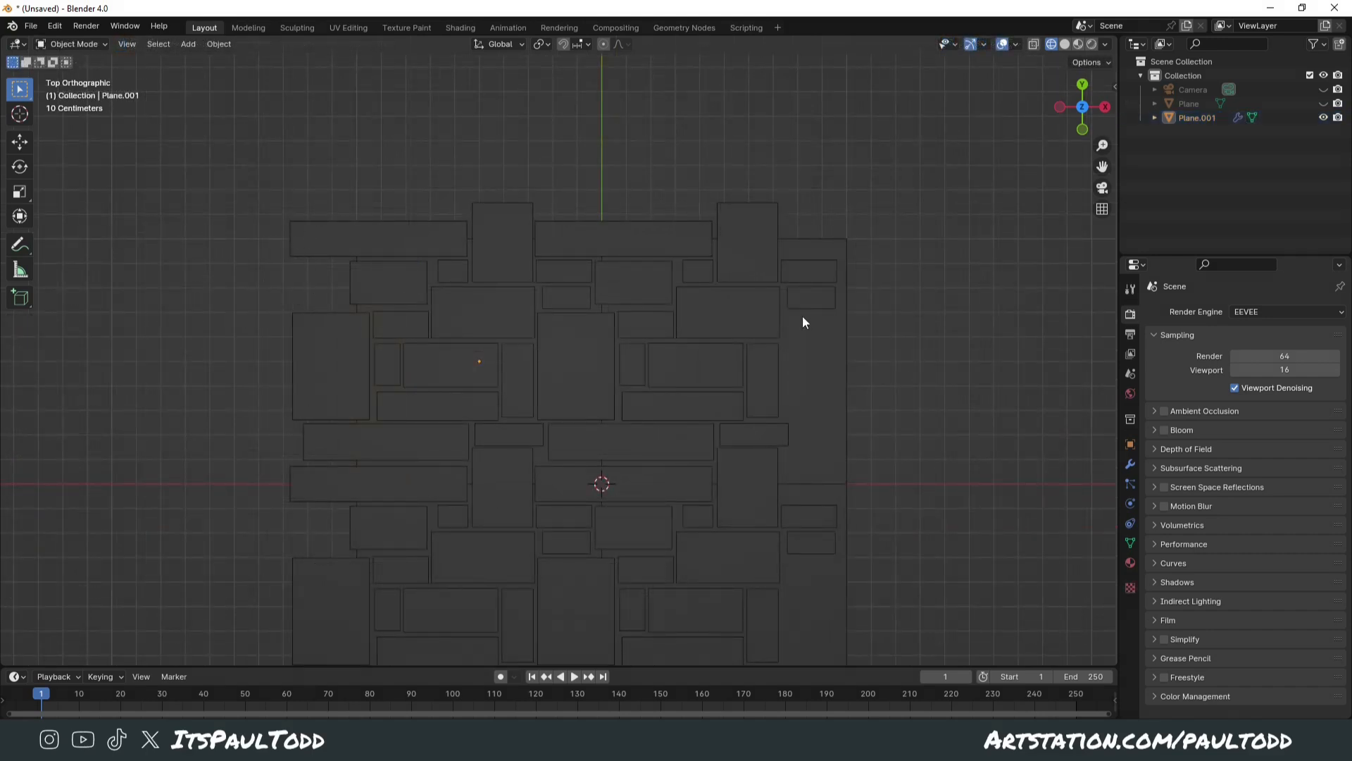
Examine the completed brick layout from the top, through the camera and in perspective
{"action": "key", "text": "Tab"}
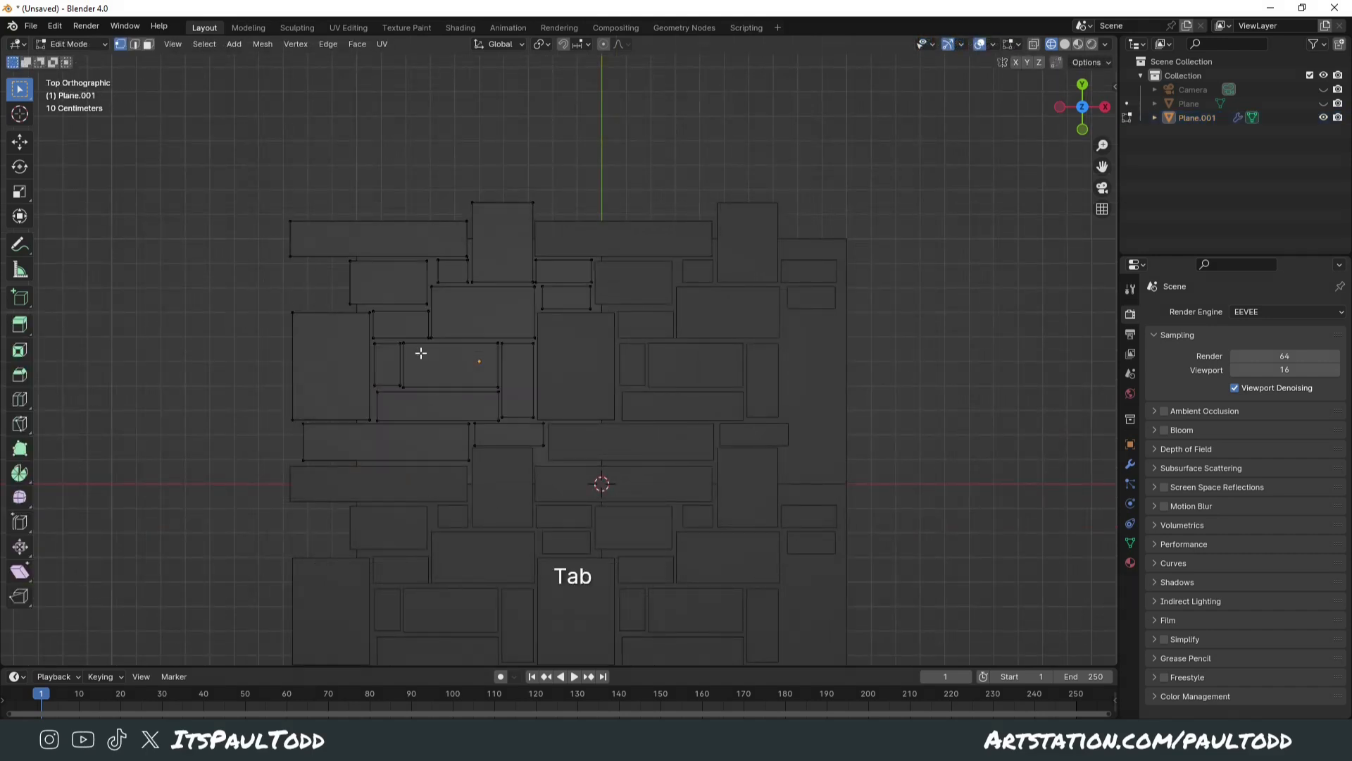
{"action": "middle_click_drag", "start_coordinate": [853, 438], "coordinate": [857, 419], "text": "shift"}
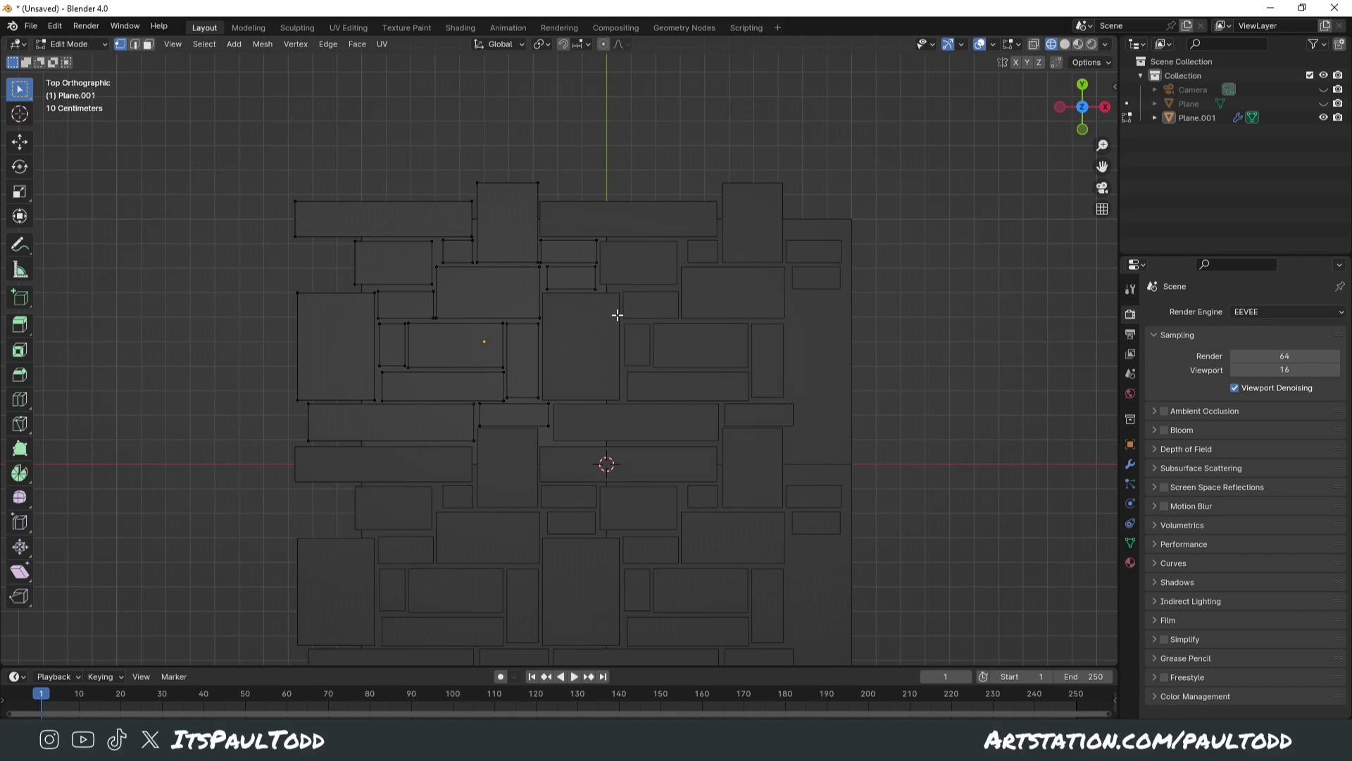
{"action": "key", "text": "Tab"}
{"action": "key", "text": "KP_0"}
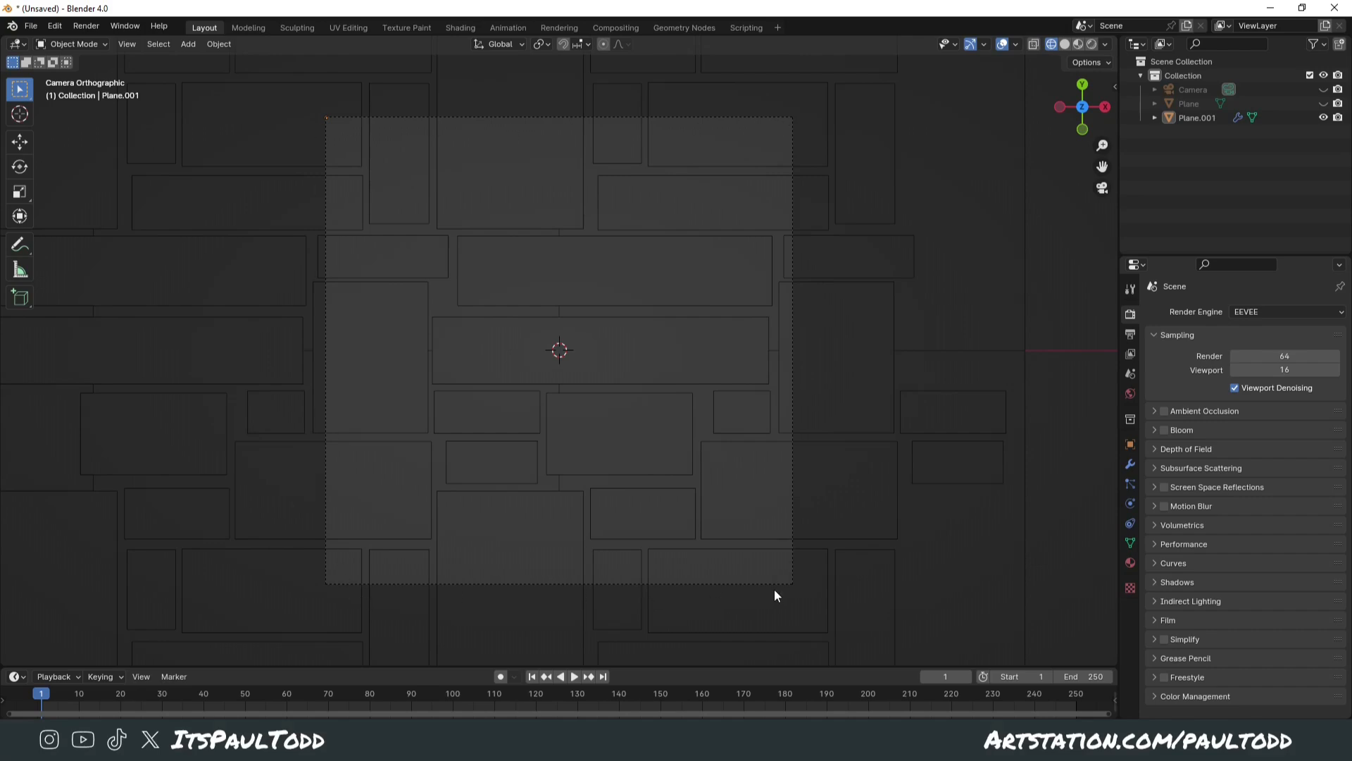
{"action": "middle_click_drag", "start_coordinate": [787, 587], "coordinate": [610, 363]}
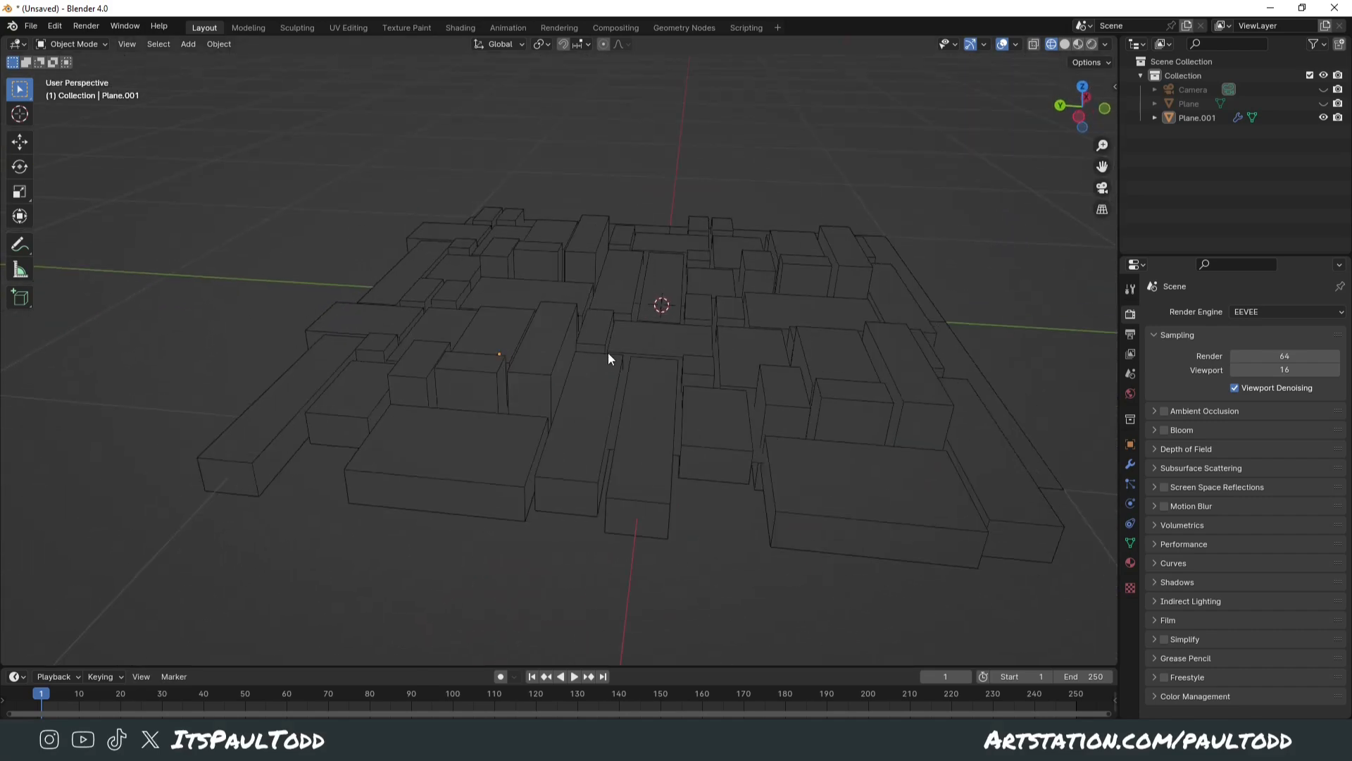
Select the protruding narrow upright brick in the wall mesh and lower it along Z
{"action": "left_click", "coordinate": [677, 395]}
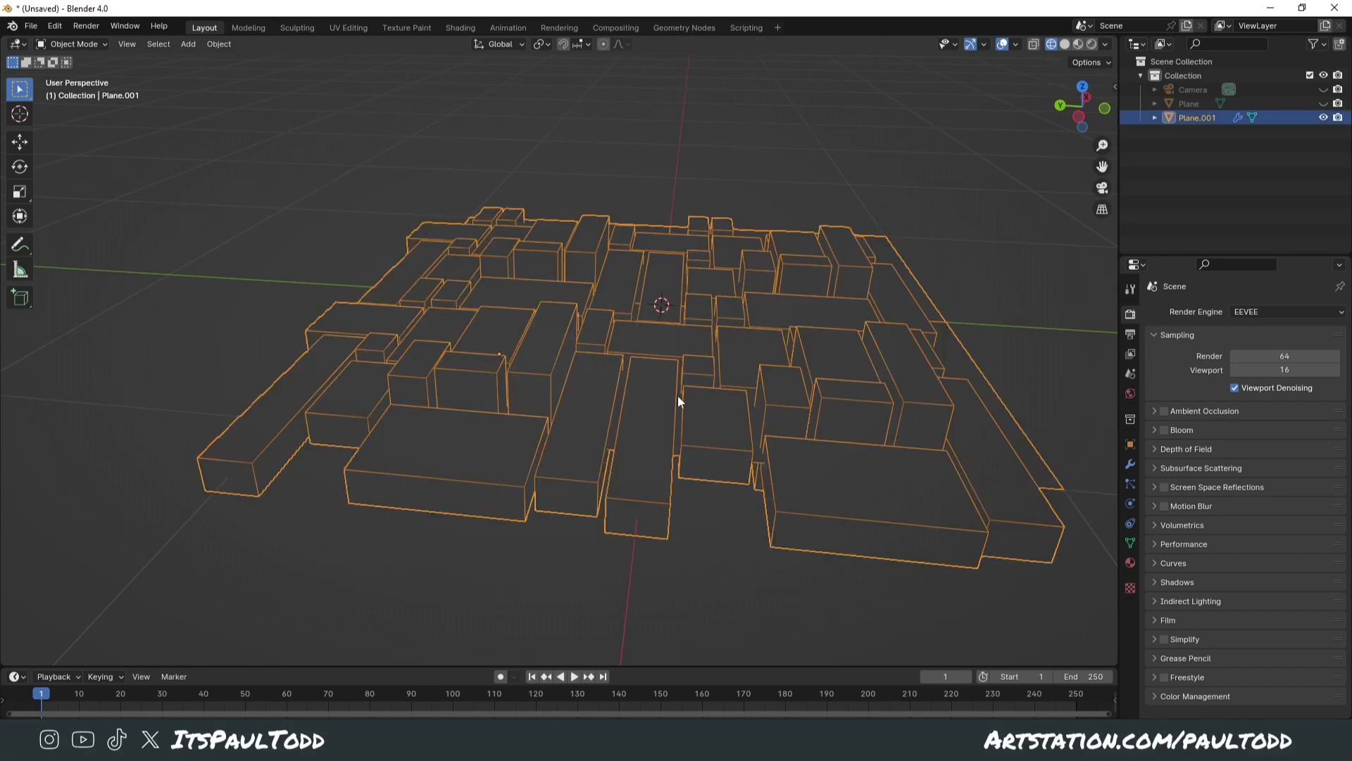
{"action": "left_click", "coordinate": [743, 171]}
{"action": "middle_click_drag", "start_coordinate": [720, 191], "coordinate": [572, 319]}
{"action": "key", "text": "Tab"}
{"action": "left_click", "coordinate": [572, 319]}
{"action": "key", "text": "l"}
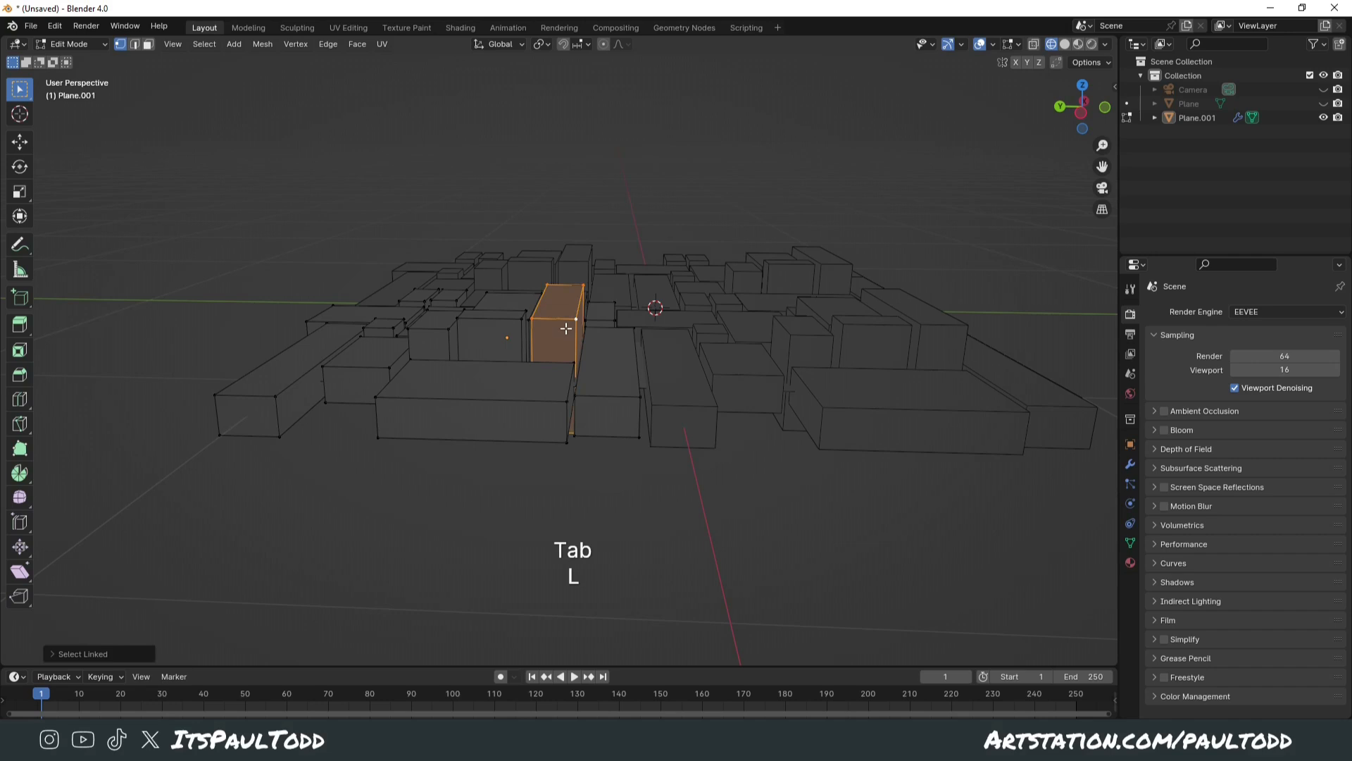
{"action": "key", "text": "g"}
{"action": "key", "text": "y"}
{"action": "key", "text": "z"}
{"action": "left_click", "coordinate": [712, 375]}
Fine-tune the narrow upright brick's depth along Z in the left orthographic view
{"action": "middle_click_drag", "start_coordinate": [713, 374], "coordinate": [845, 368]}
{"action": "key", "text": "KP_3"}
{"action": "key", "text": "ctrl+KP_3"}
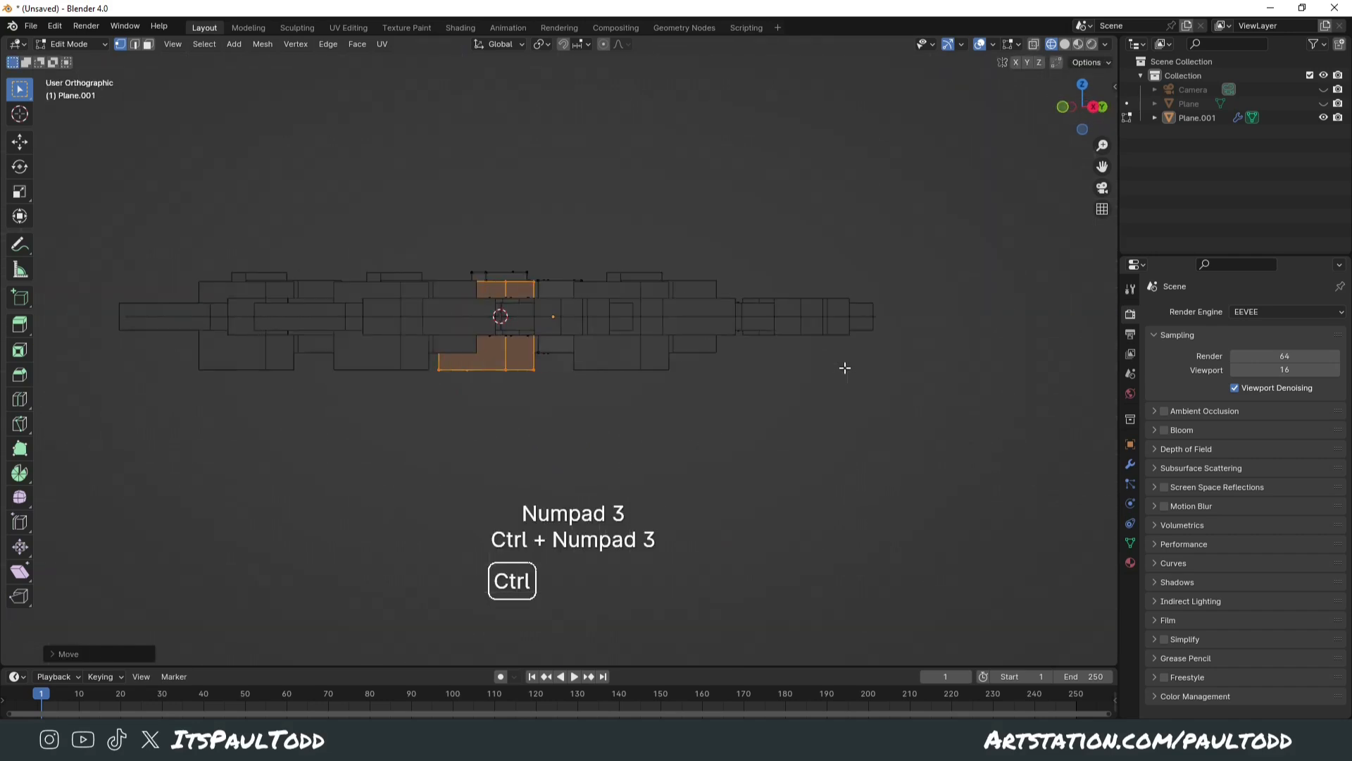
{"action": "scroll", "coordinate": [767, 364], "scroll_direction": "up", "scroll_amount": 5}
{"action": "key", "text": "g"}
{"action": "middle_click", "coordinate": [676, 331]}
{"action": "left_click", "coordinate": [676, 345]}
Lower the highest protruding brick about 0.094 m along Z in the left view
{"action": "middle_click_drag", "start_coordinate": [563, 189], "coordinate": [565, 309], "text": "shift"}
{"action": "left_click", "coordinate": [527, 272]}
{"action": "key", "text": "l"}
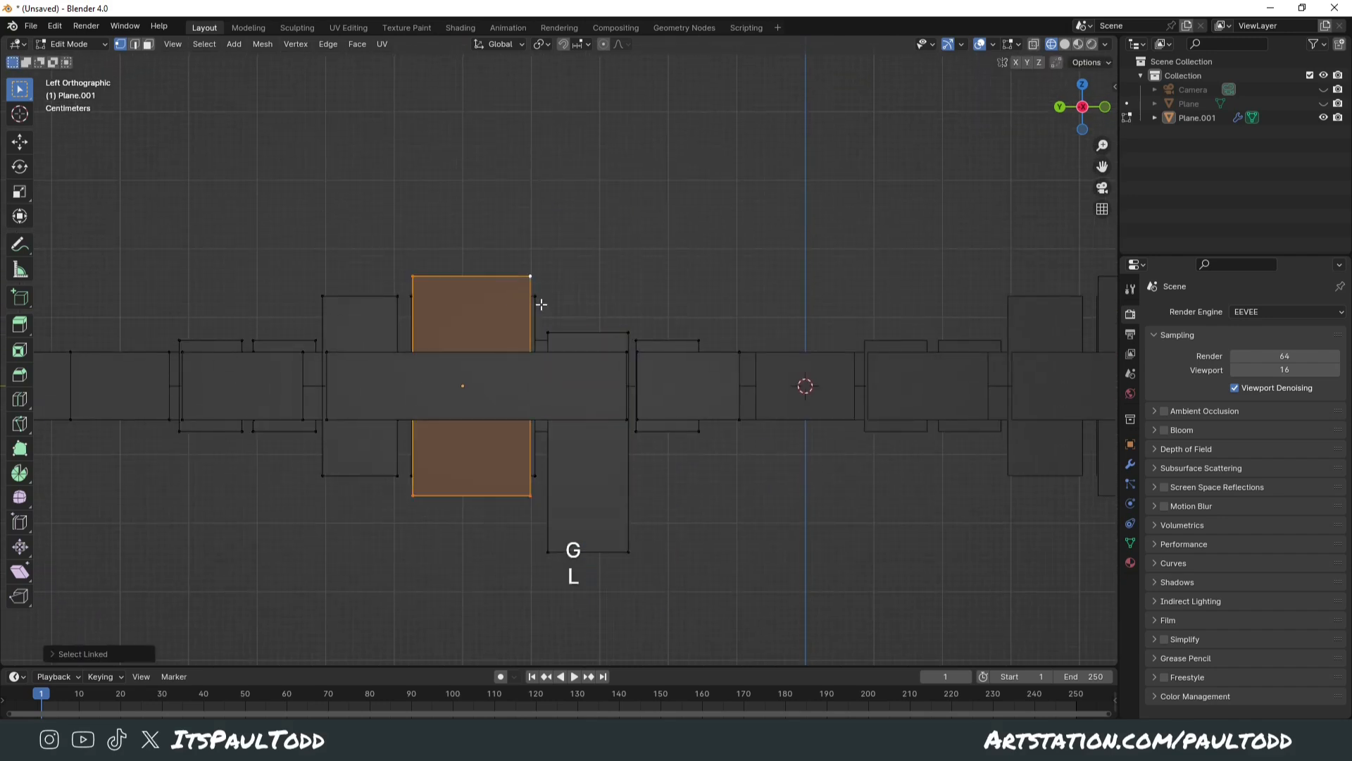
{"action": "key", "text": "s"}
{"action": "middle_click", "coordinate": [575, 335]}
{"action": "right_click", "coordinate": [579, 370]}
{"action": "key", "text": "g"}
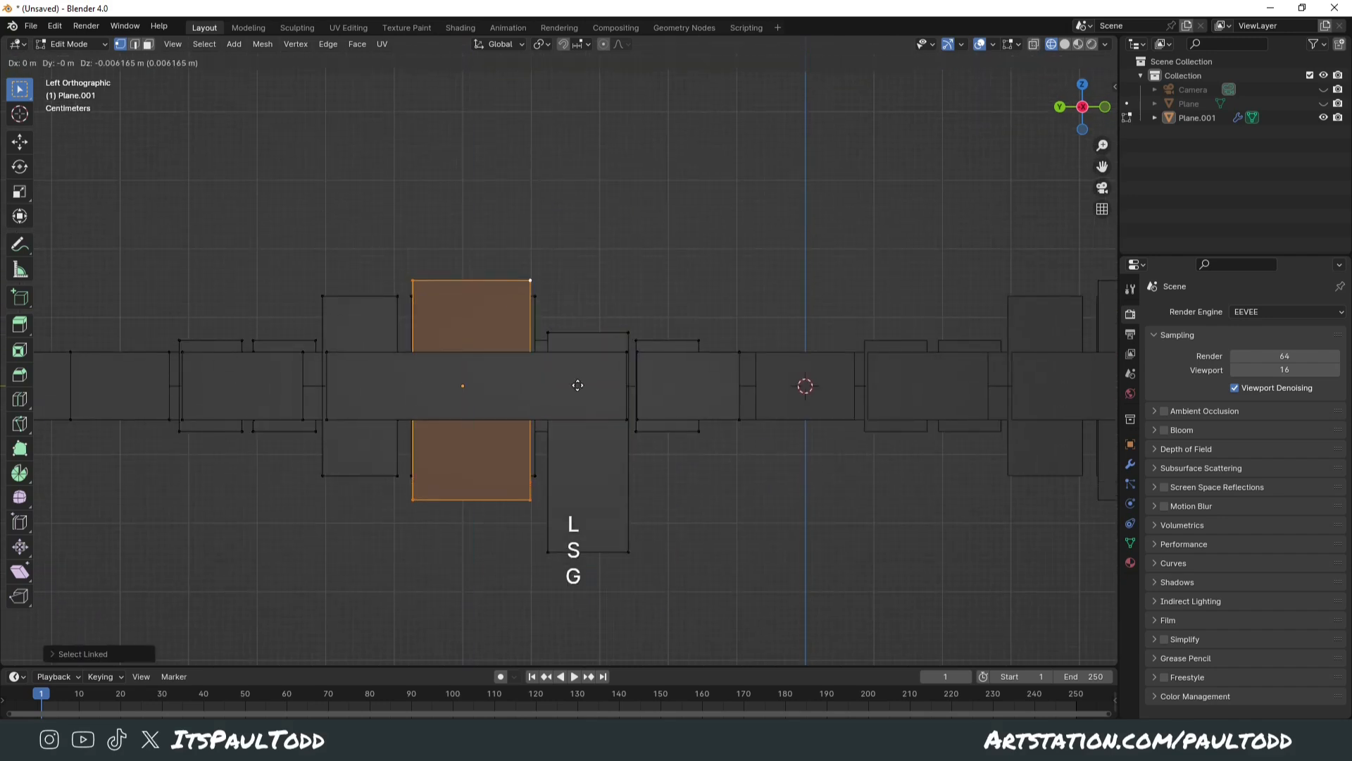
{"action": "middle_click", "coordinate": [575, 380]}
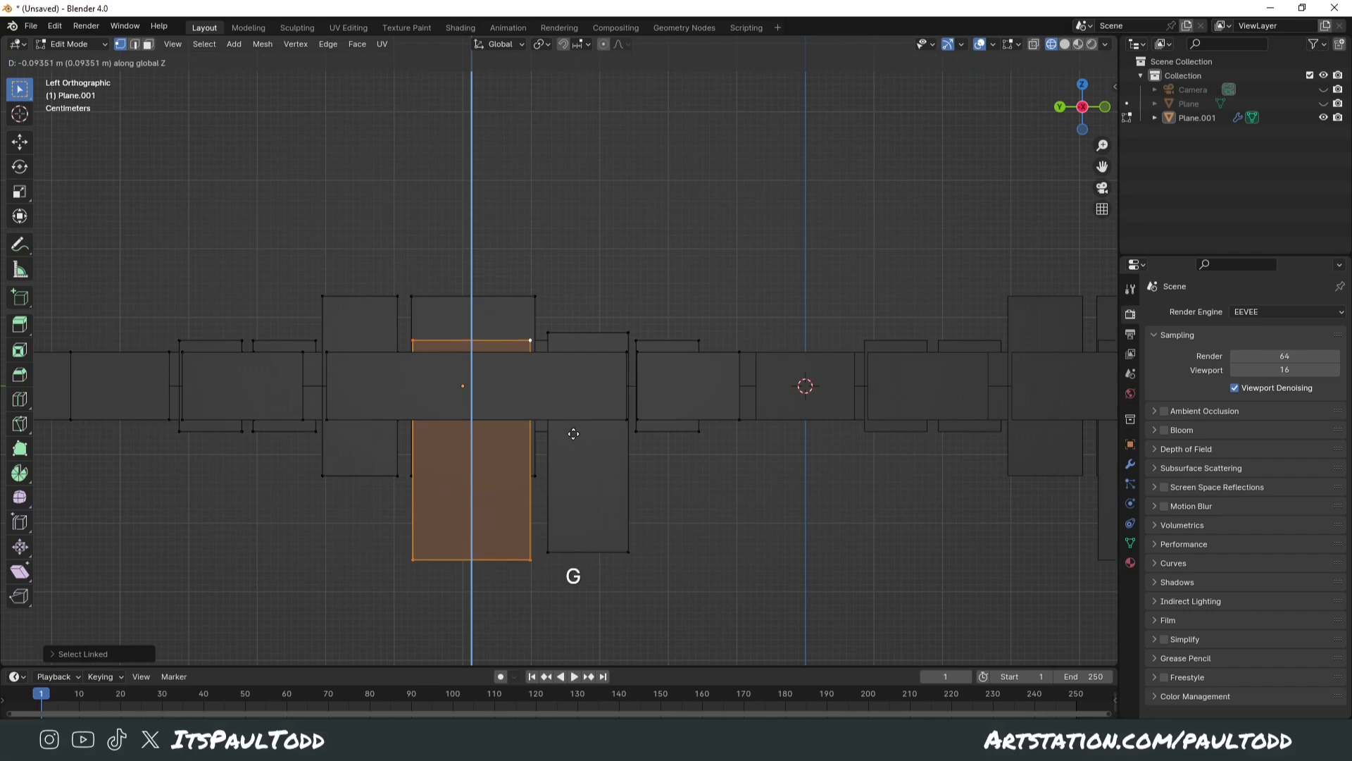
{"action": "left_click", "coordinate": [574, 434]}
Lower the two remaining highest bricks along Z, nearer to the level of their neighbours
{"action": "left_click", "coordinate": [509, 286]}
{"action": "key", "text": "l"}
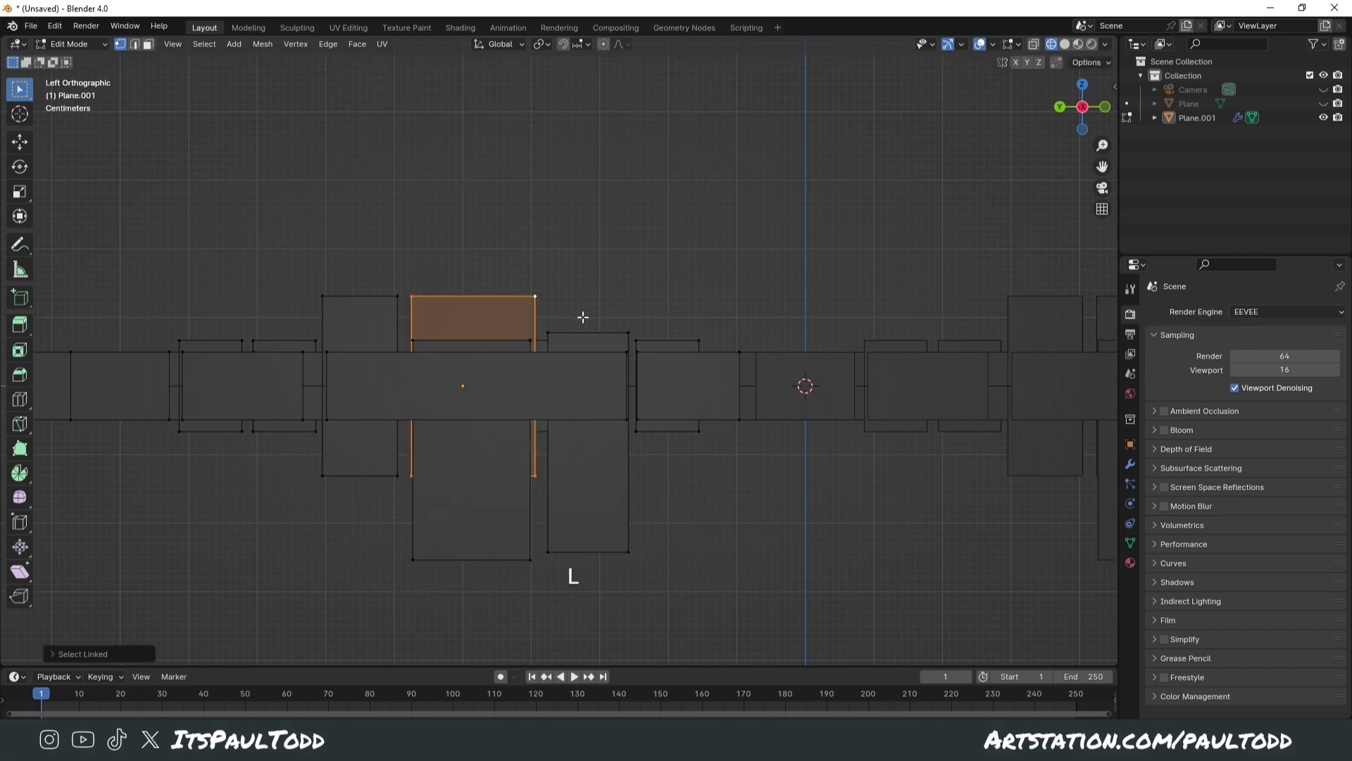
{"action": "key", "text": "g"}
{"action": "middle_click", "coordinate": [584, 350]}
{"action": "left_click", "coordinate": [581, 344]}
{"action": "left_click", "coordinate": [352, 318]}
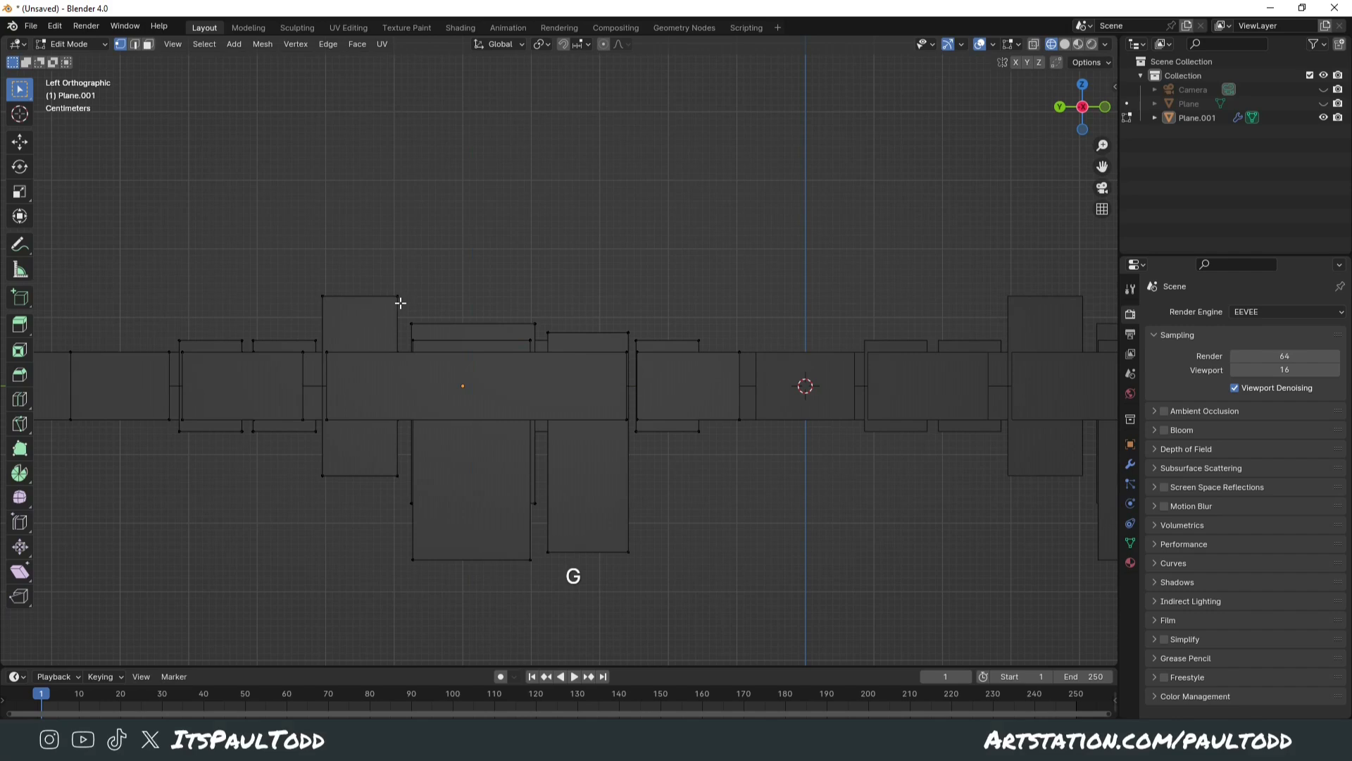
{"action": "key", "text": "l"}
{"action": "key", "text": "g"}
{"action": "middle_click", "coordinate": [733, 340]}
{"action": "left_click", "coordinate": [734, 371]}
Shift one of the lower bricks slightly along Z to vary its depth
{"action": "middle_click_drag", "start_coordinate": [201, 356], "coordinate": [408, 358], "text": "shift"}
{"action": "left_click", "coordinate": [397, 345]}
{"action": "key", "text": "l"}
{"action": "key", "text": "g"}
{"action": "middle_click", "coordinate": [503, 355]}
{"action": "left_click", "coordinate": [519, 356]}
{"action": "left_click", "coordinate": [311, 375]}
Tilt the wide central brick slightly with a free trackball rotation
{"action": "middle_click_drag", "start_coordinate": [311, 376], "coordinate": [557, 403]}
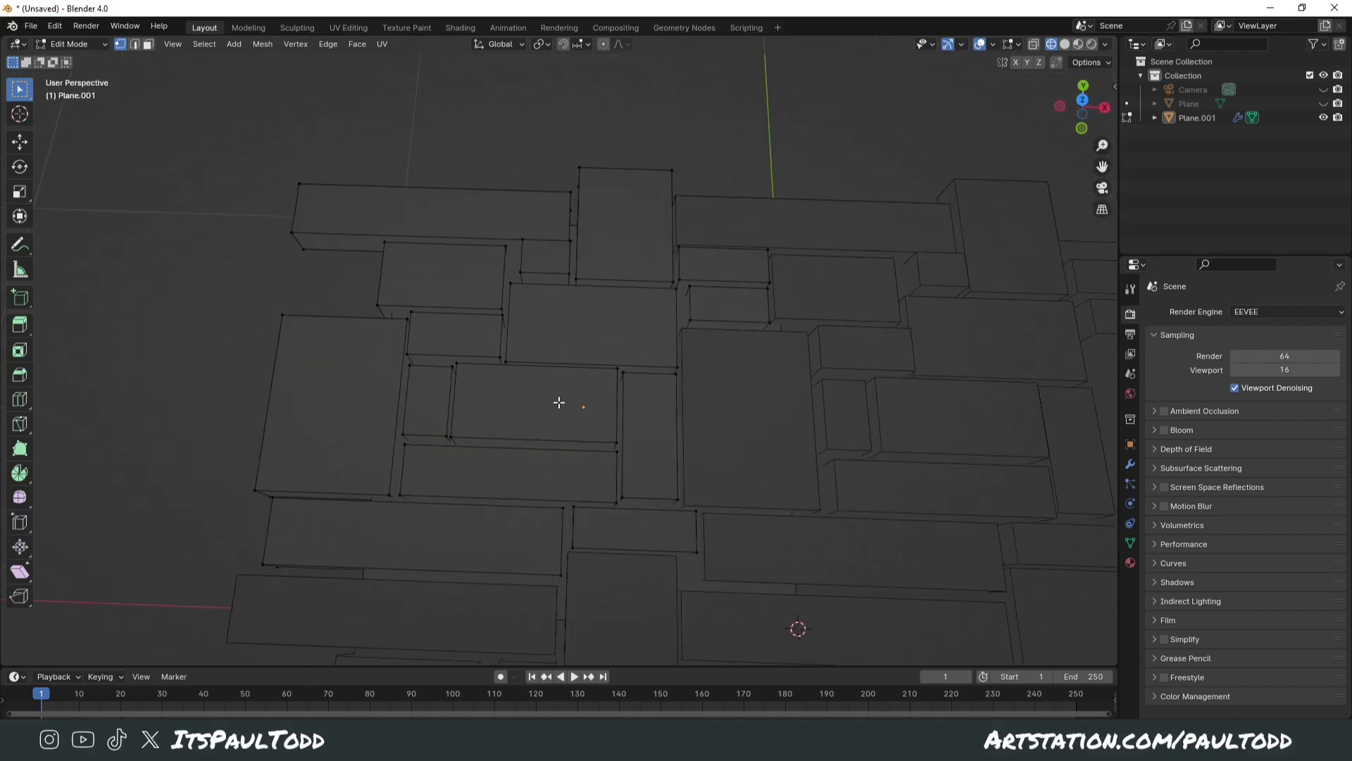
{"action": "key", "text": "l"}
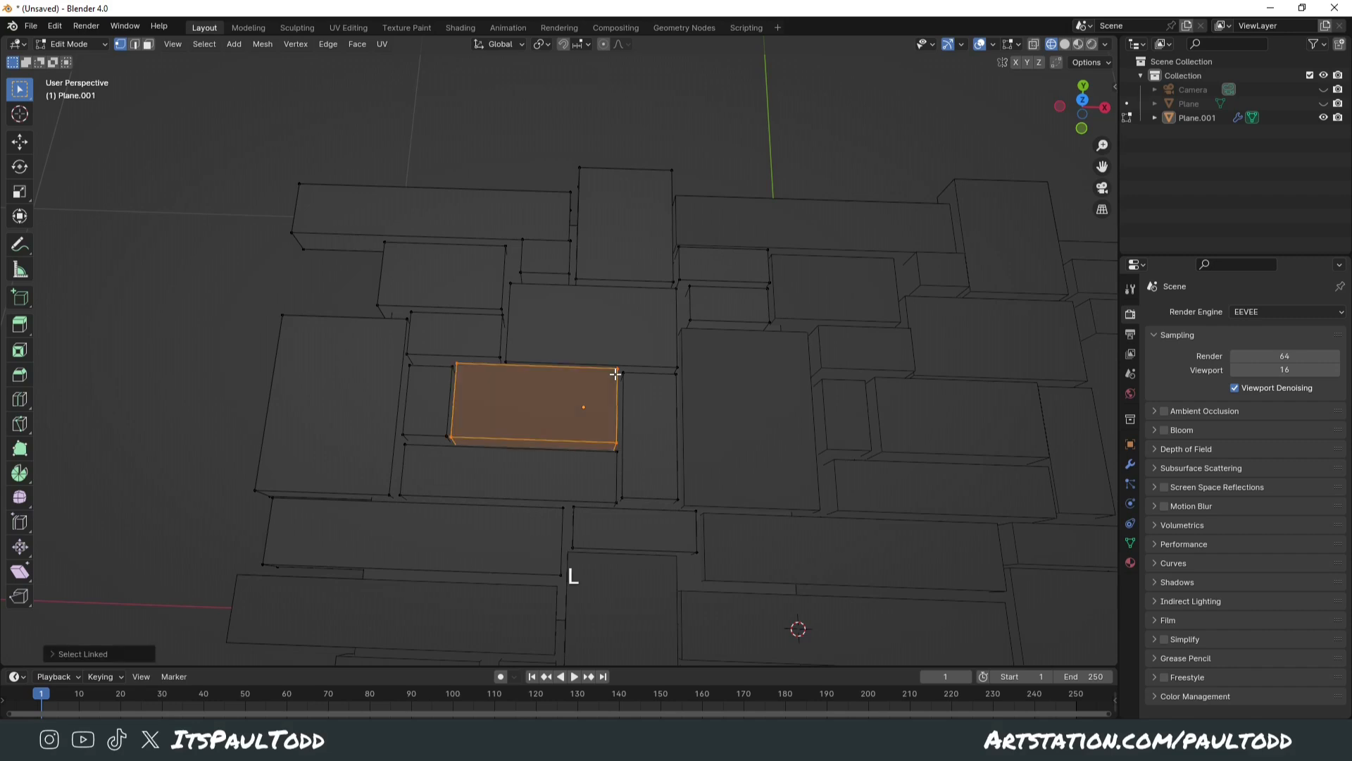
{"action": "key", "text": "r"}
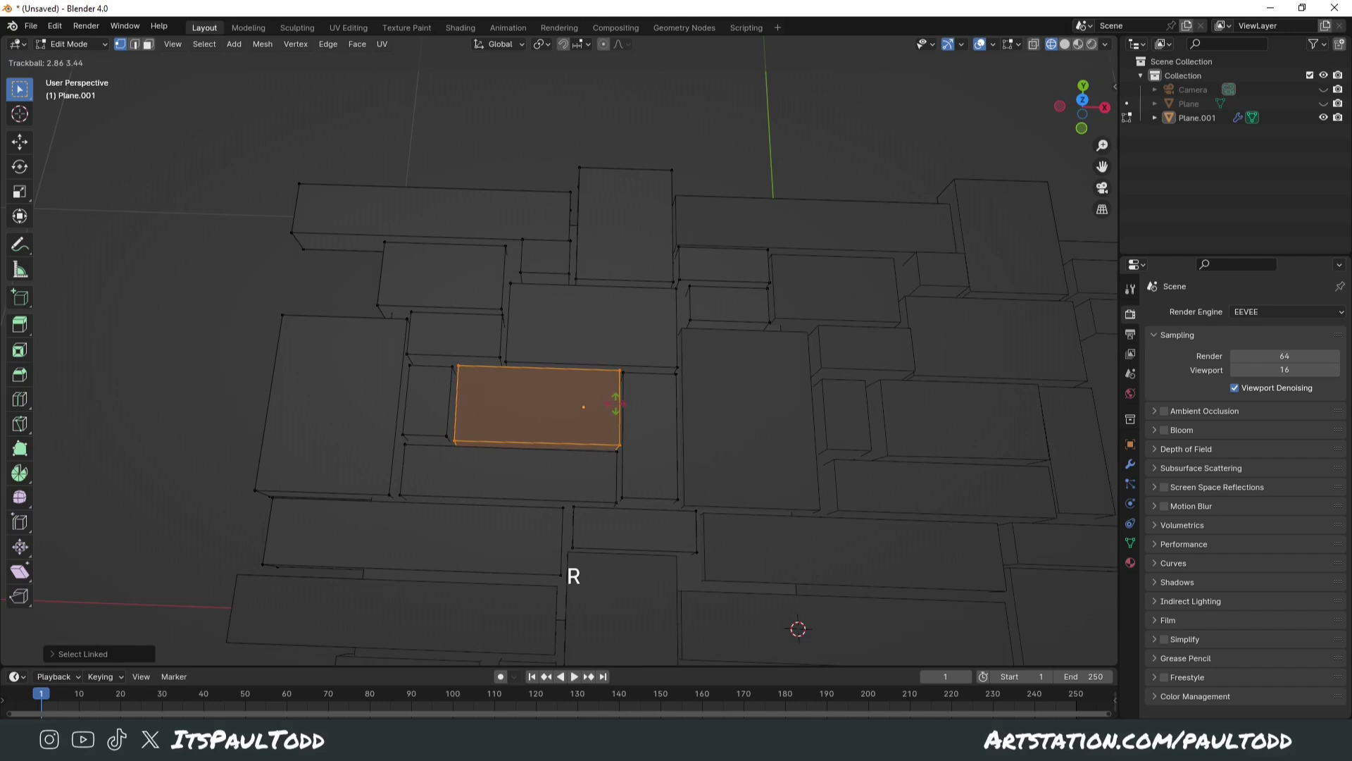
{"action": "left_click", "coordinate": [610, 402]}
{"action": "left_click", "coordinate": [617, 334]}
Tilt the narrow upright brick beside the wide central brick slightly with trackball rotation
{"action": "middle_click_drag", "start_coordinate": [616, 332], "coordinate": [626, 335]}
{"action": "left_click", "coordinate": [626, 336]}
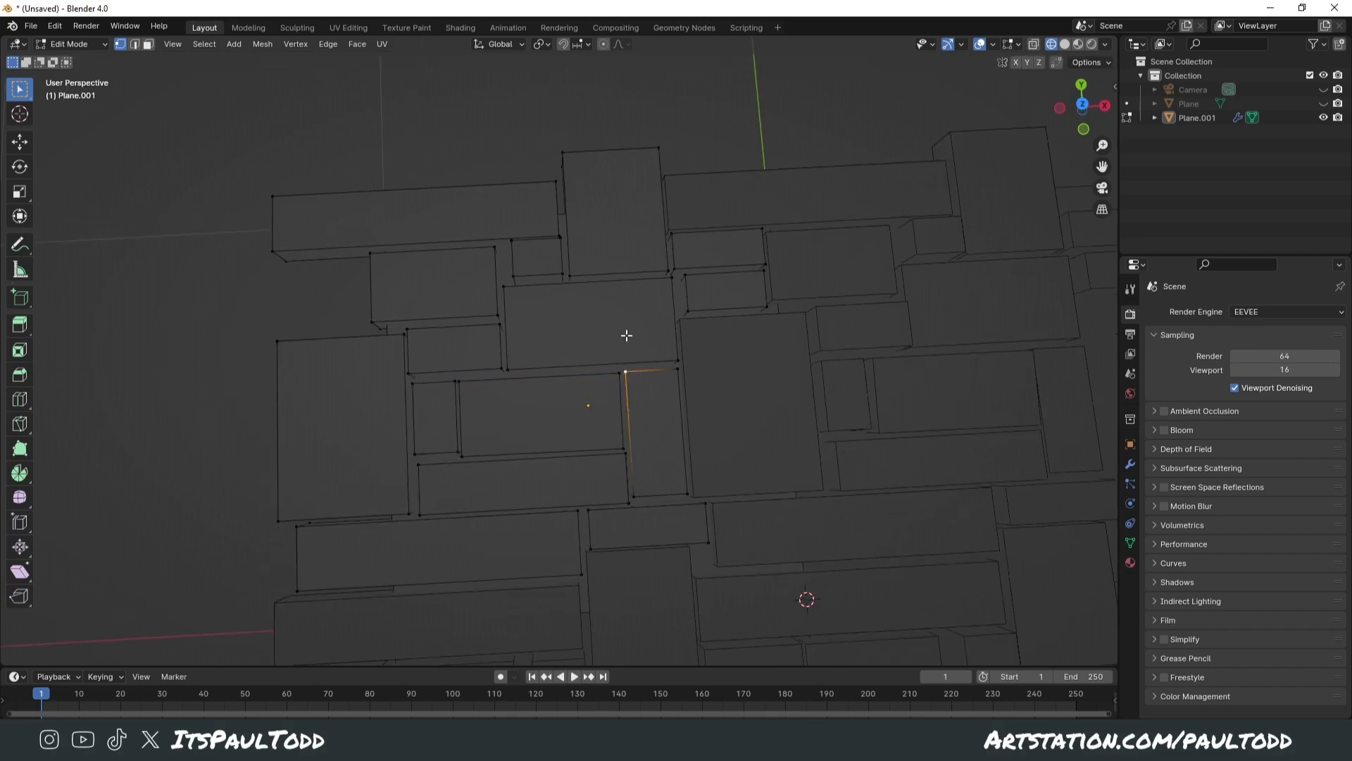
{"action": "key", "text": "l"}
{"action": "key", "text": "r"}
{"action": "key", "text": "r"}
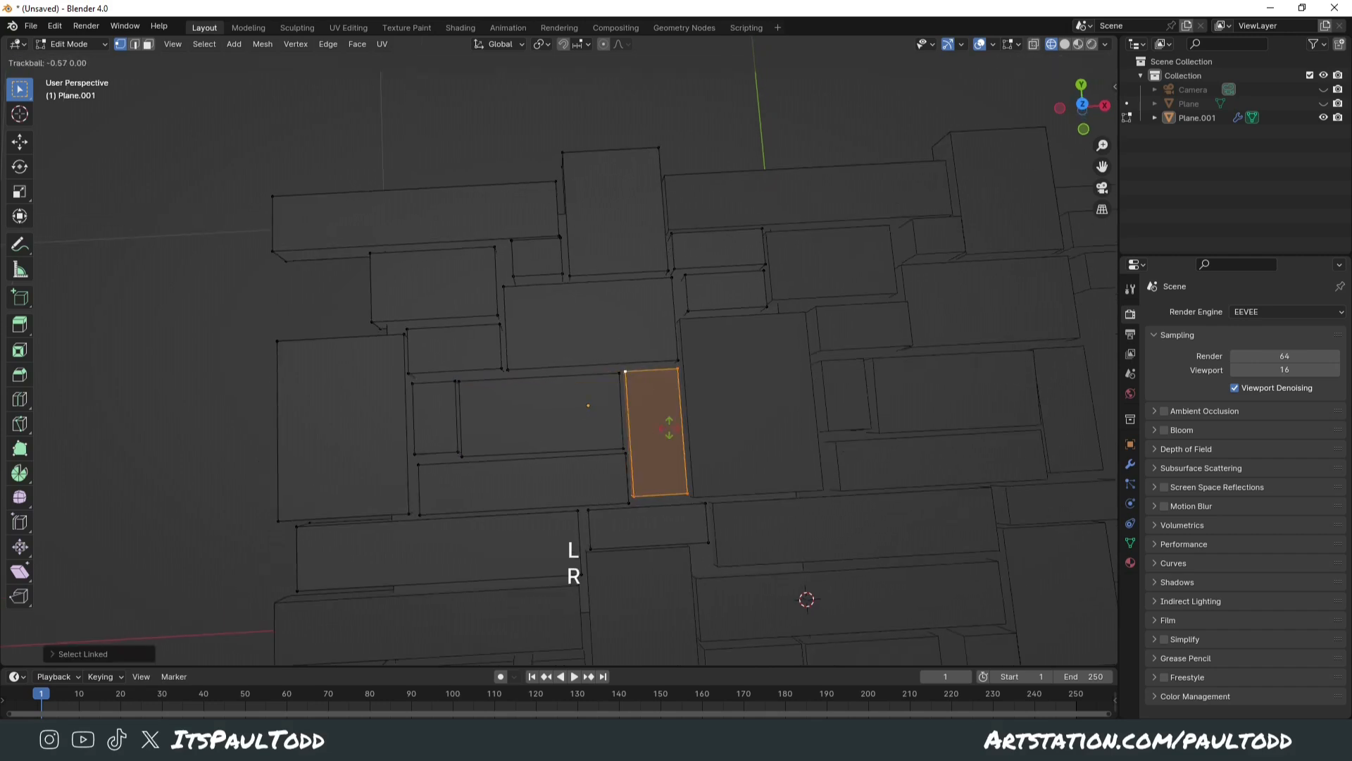
{"action": "left_click", "coordinate": [673, 423]}
{"action": "left_click", "coordinate": [593, 198]}
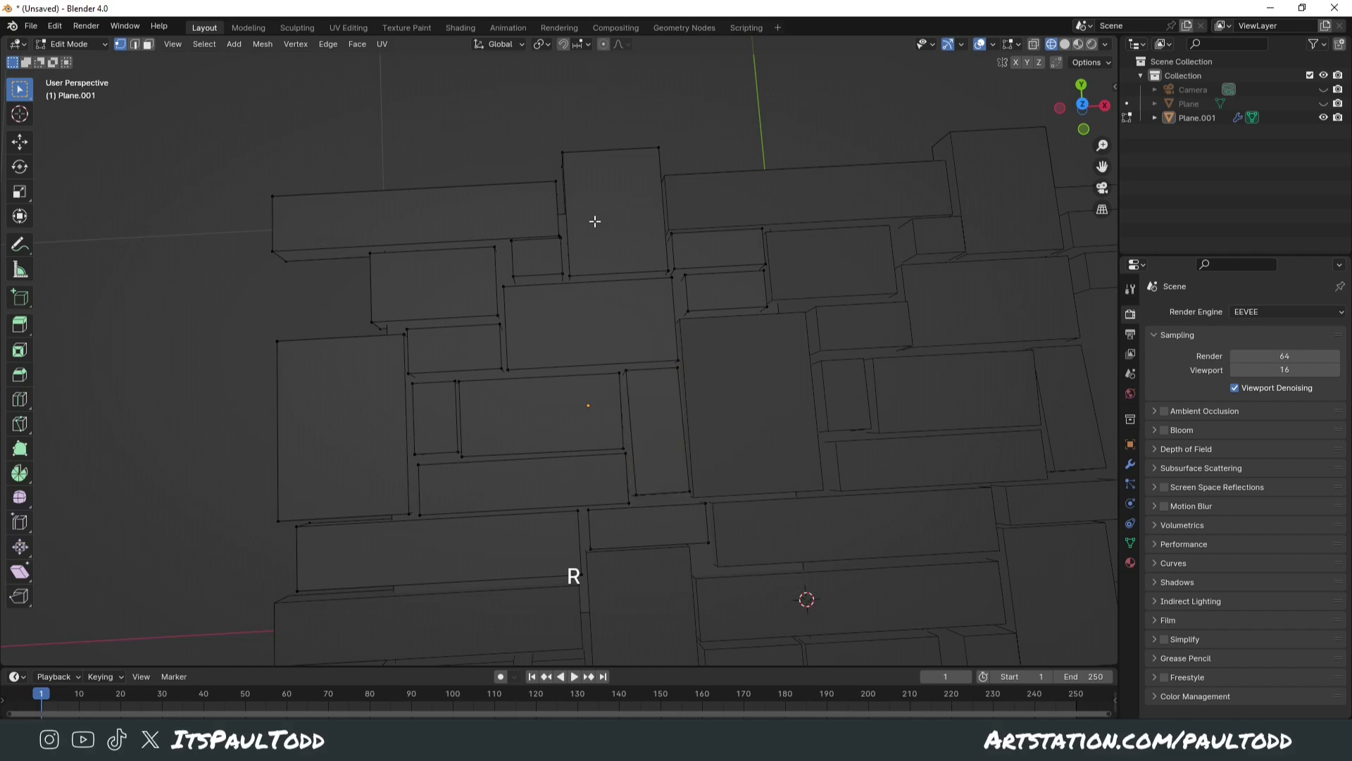
Tilt the small brick under the top row and the long top-row brick slightly with trackball rotation
{"action": "key", "text": "l"}
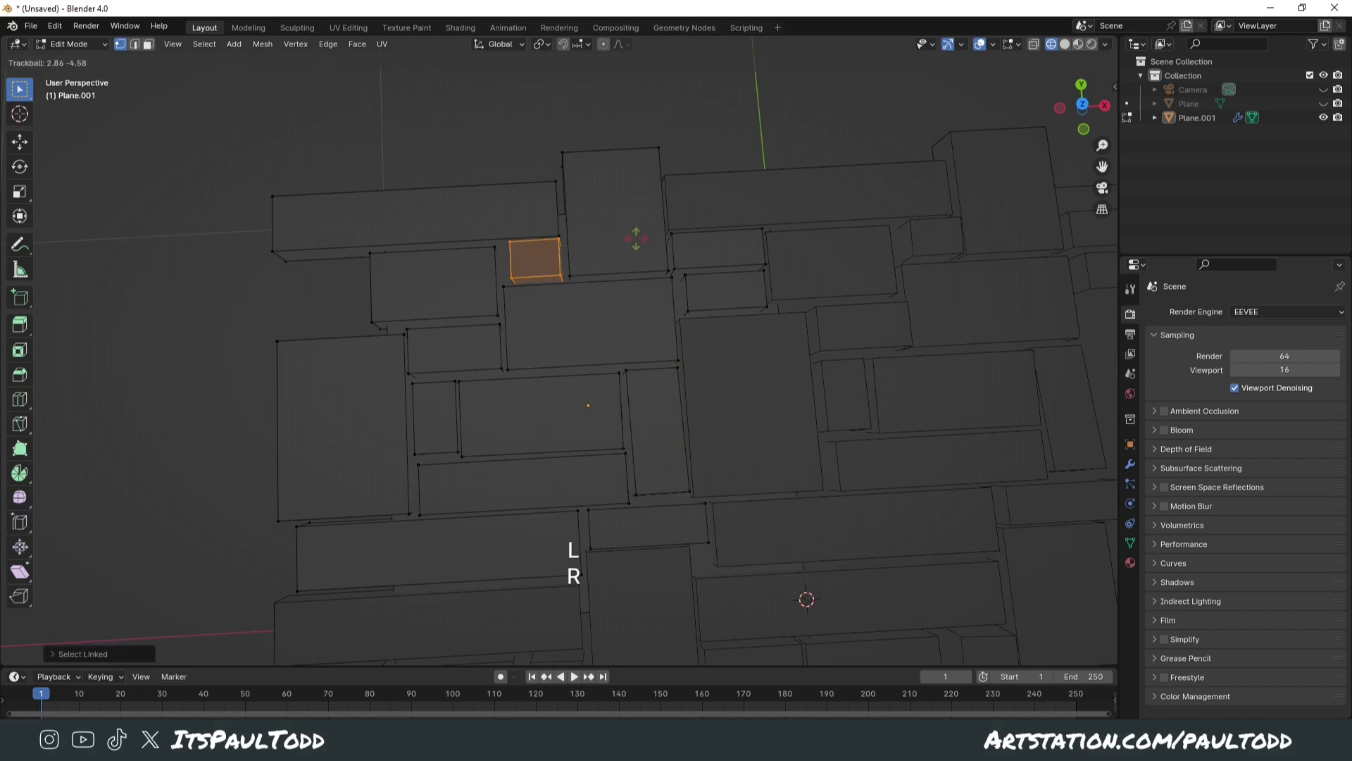
{"action": "right_click", "coordinate": [634, 232]}
{"action": "left_click", "coordinate": [453, 216]}
{"action": "key", "text": "l"}
{"action": "key", "text": "r"}
{"action": "key", "text": "r"}
{"action": "key", "text": "r"}
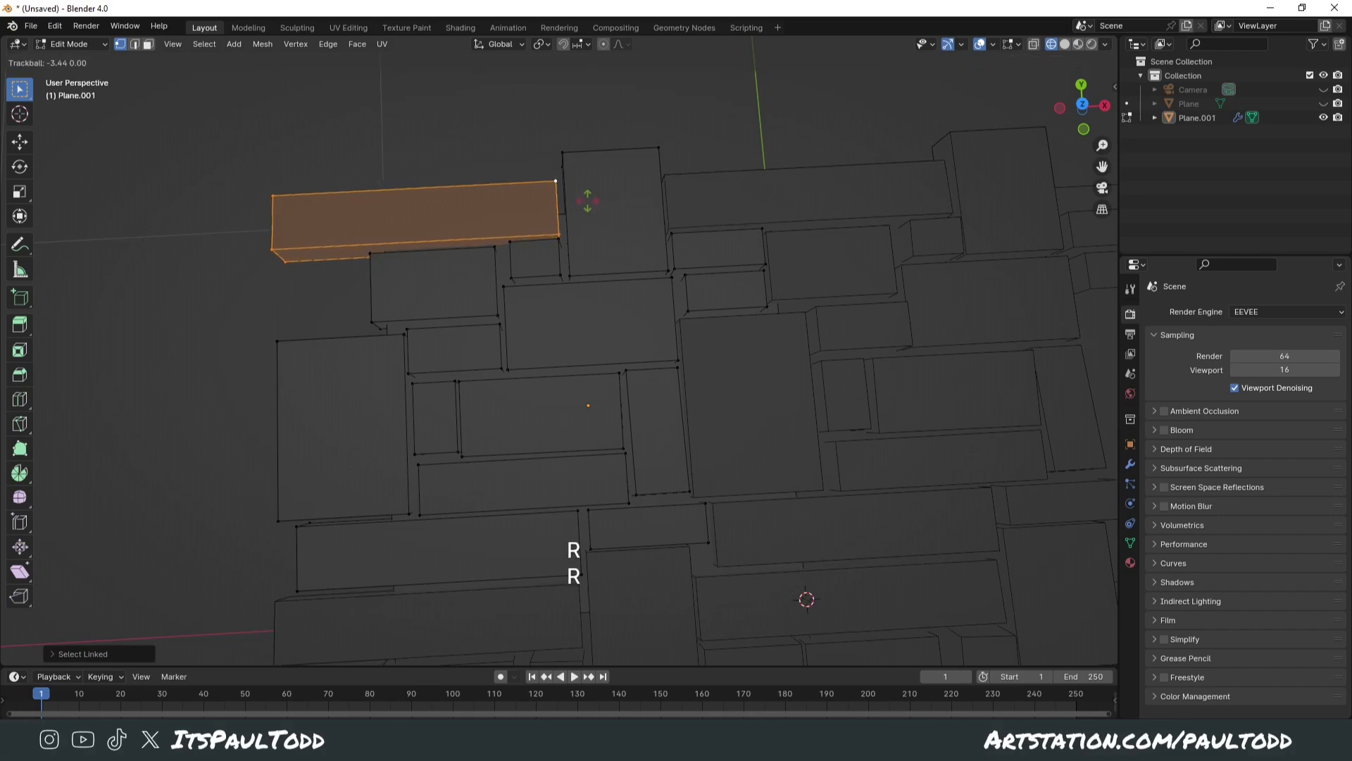
{"action": "left_click", "coordinate": [587, 200]}
Switch the viewport to solid shading, leave mesh editing and enable shadows in the shading options
{"action": "left_click", "coordinate": [1065, 44]}
{"action": "scroll", "coordinate": [672, 210], "scroll_direction": "down", "scroll_amount": 5}
{"action": "key", "text": "Tab"}
{"action": "left_click", "coordinate": [670, 207]}
{"action": "mouse_move", "coordinate": [670, 207]}
{"action": "middle_mouse_down"}
{"action": "mouse_move", "coordinate": [738, 167]}
{"action": "mouse_move", "coordinate": [917, 216]}
{"action": "middle_mouse_up"}
{"action": "left_click", "coordinate": [1105, 45]}
{"action": "left_click", "coordinate": [1025, 394]}
{"action": "left_click", "coordinate": [1026, 380]}
Inspect the shaded brick wall up close in perspective and check the tile through the camera
{"action": "mouse_move", "coordinate": [704, 394]}
{"action": "middle_mouse_down"}
{"action": "mouse_move", "coordinate": [569, 415]}
{"action": "mouse_move", "coordinate": [581, 319]}
{"action": "mouse_move", "coordinate": [489, 348]}
{"action": "mouse_move", "coordinate": [460, 235]}
{"action": "middle_mouse_up"}
{"action": "scroll", "coordinate": [517, 314], "scroll_direction": "up", "scroll_amount": 5}
{"action": "middle_click_drag", "start_coordinate": [533, 341], "coordinate": [420, 375]}
{"action": "left_click", "coordinate": [270, 310]}
{"action": "key", "text": "Tab"}
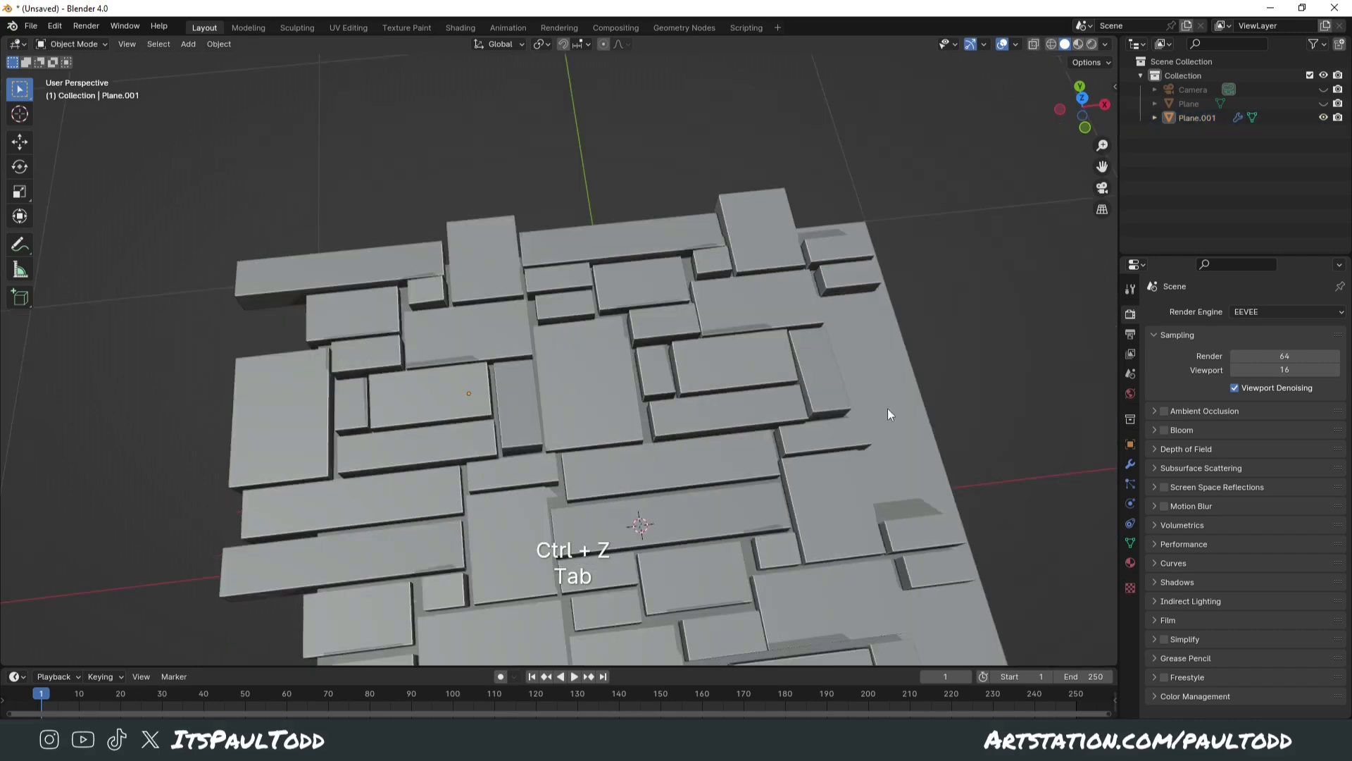
{"action": "middle_click_drag", "start_coordinate": [888, 410], "coordinate": [806, 433], "text": "shift"}
{"action": "key", "text": "KP_0"}
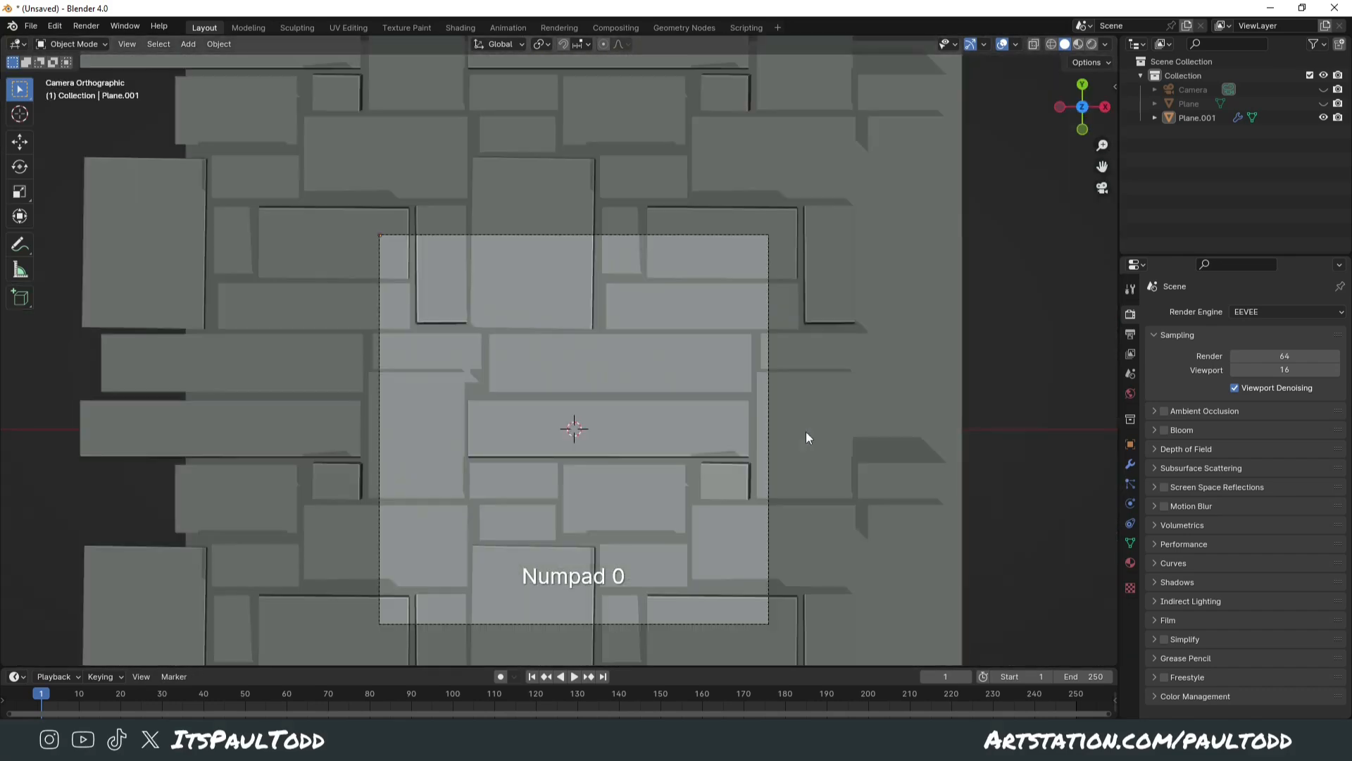
{"action": "middle_click_drag", "start_coordinate": [757, 365], "coordinate": [421, 534]}
Select the brick wall object and display its modifier stack
{"action": "left_click", "coordinate": [421, 535]}
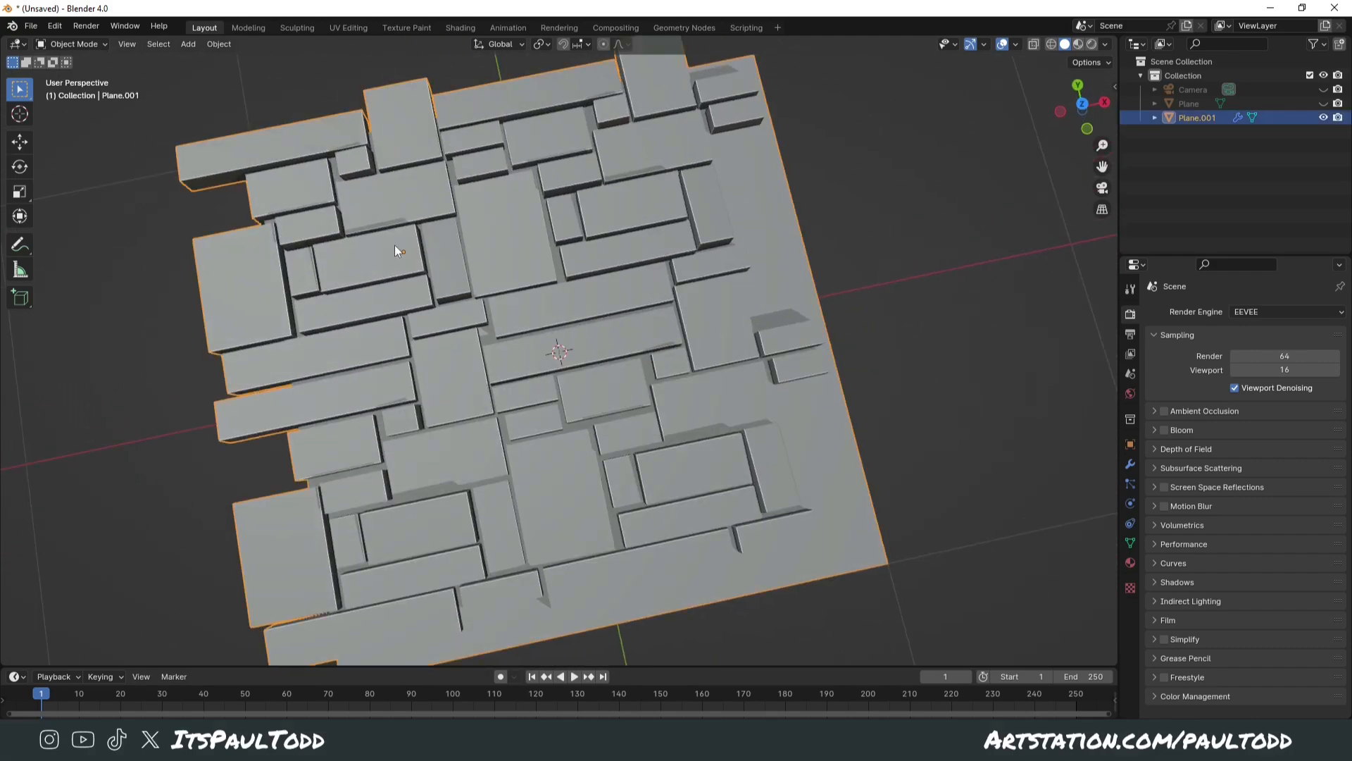
{"action": "scroll", "coordinate": [412, 259], "scroll_direction": "up", "scroll_amount": 3}
{"action": "key", "text": "Tab"}
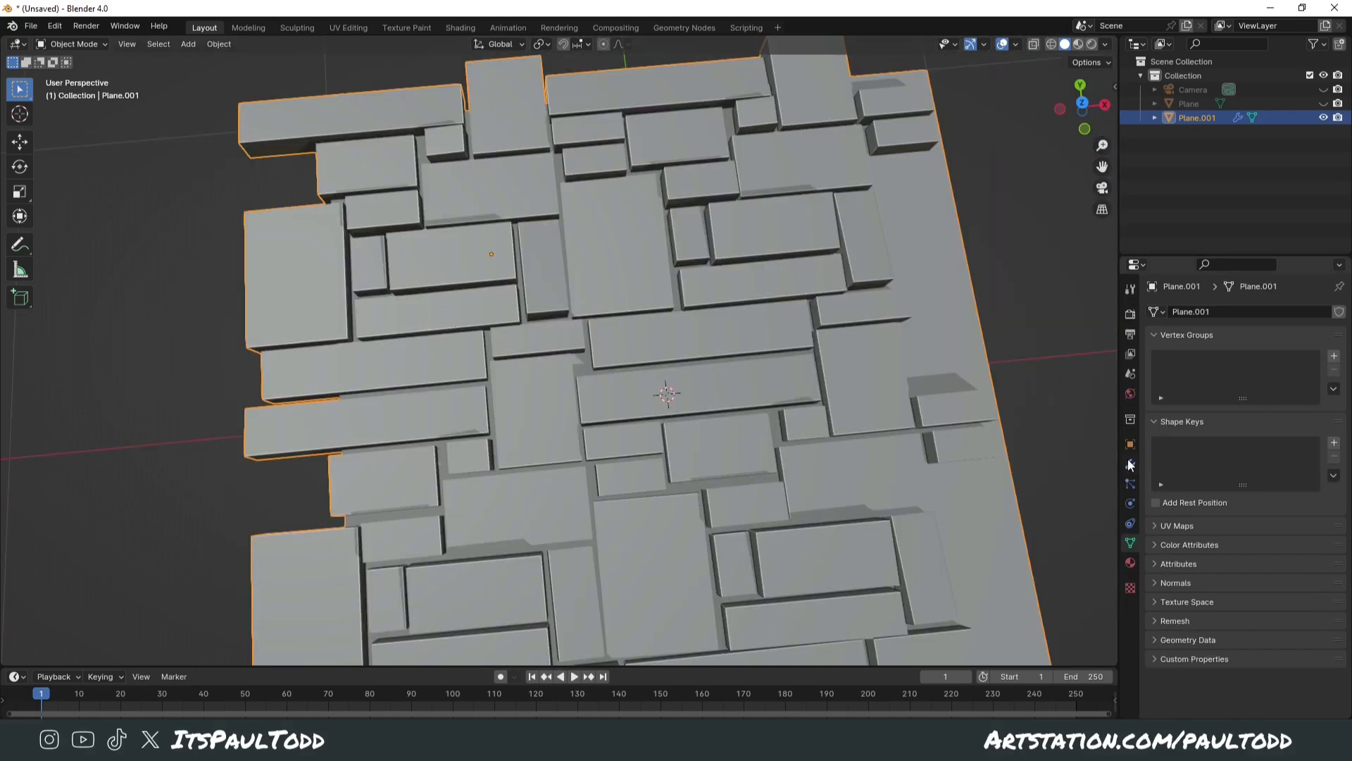
{"action": "left_click", "coordinate": [1130, 462]}
{"action": "key", "text": "Tab"}
{"action": "key", "text": "Tab"}
{"action": "scroll", "coordinate": [635, 238], "scroll_direction": "down", "scroll_amount": 8}
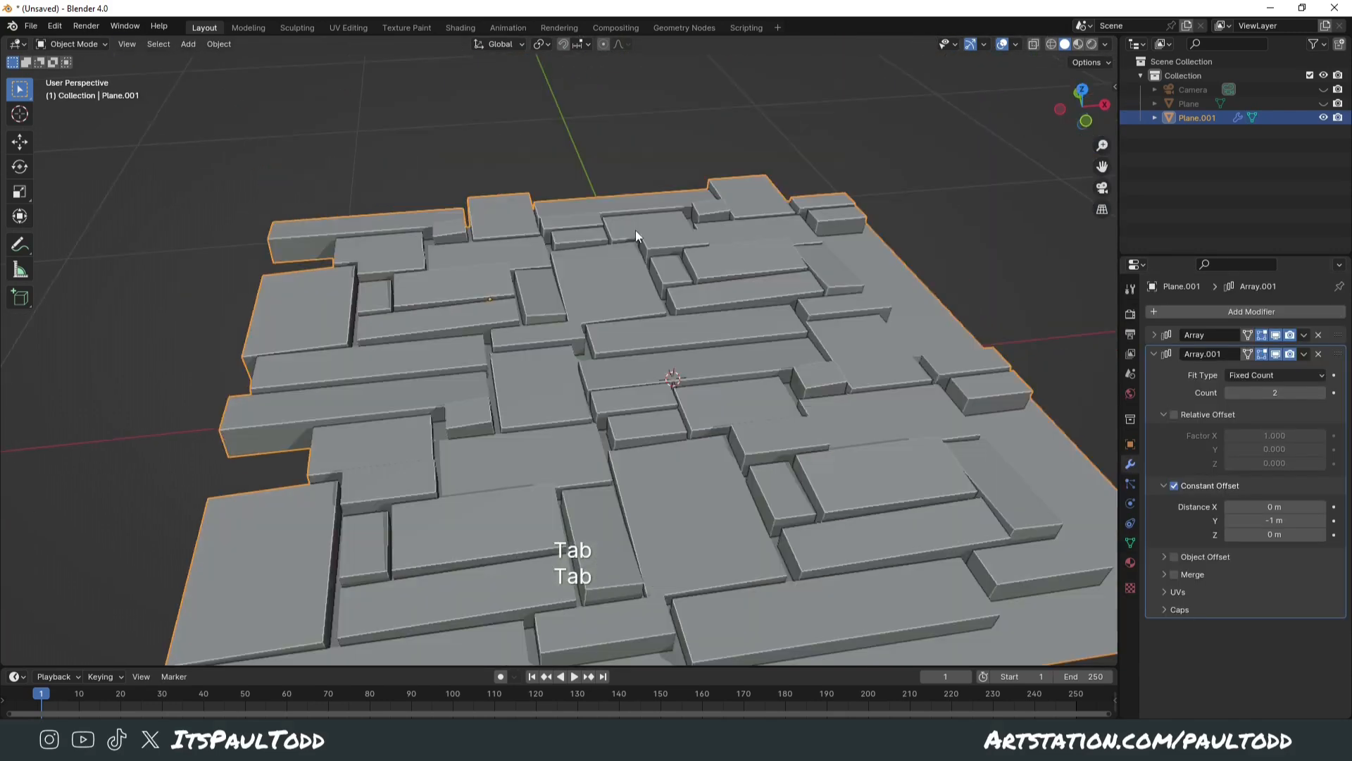
{"action": "key", "text": "g"}
{"action": "right_click", "coordinate": [908, 411]}
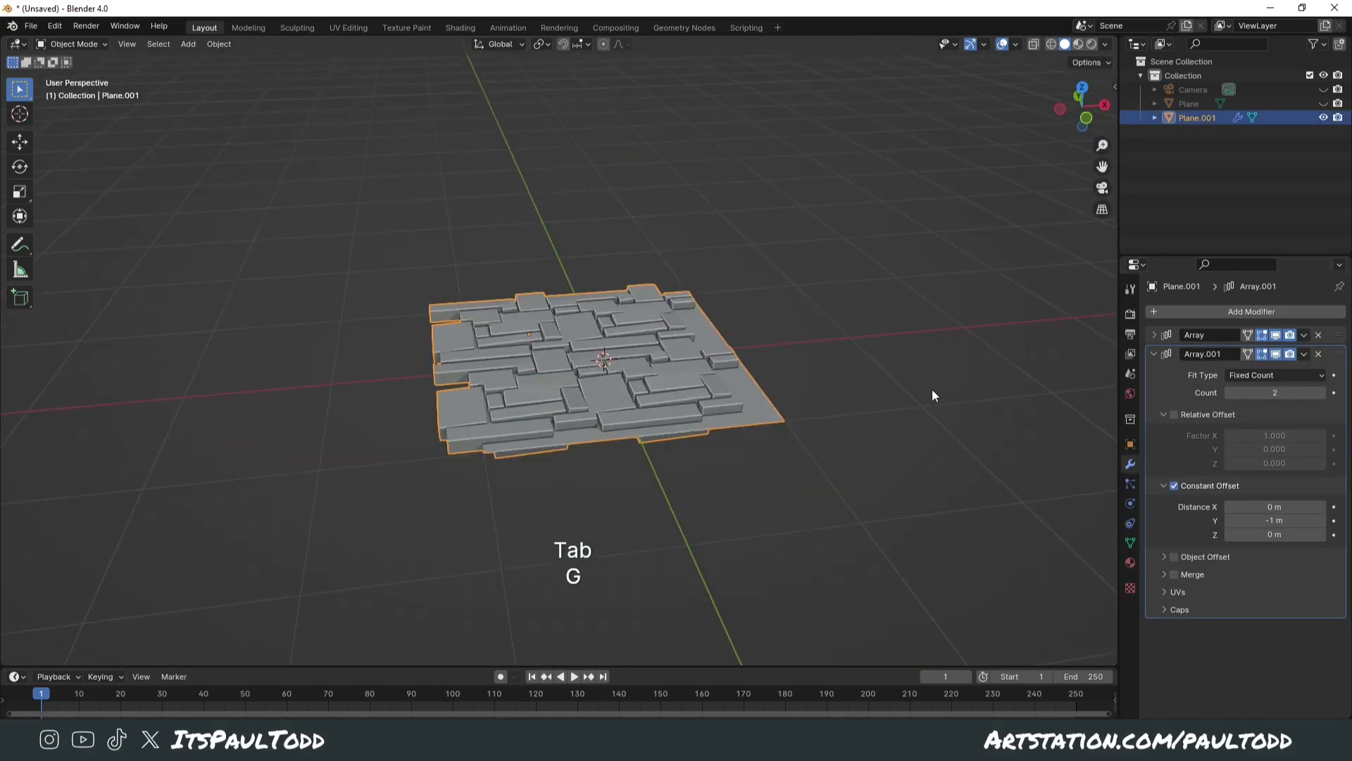
{"action": "left_click", "coordinate": [916, 384]}
{"action": "middle_click_drag", "start_coordinate": [725, 346], "coordinate": [729, 384]}
{"action": "left_click", "coordinate": [641, 360]}
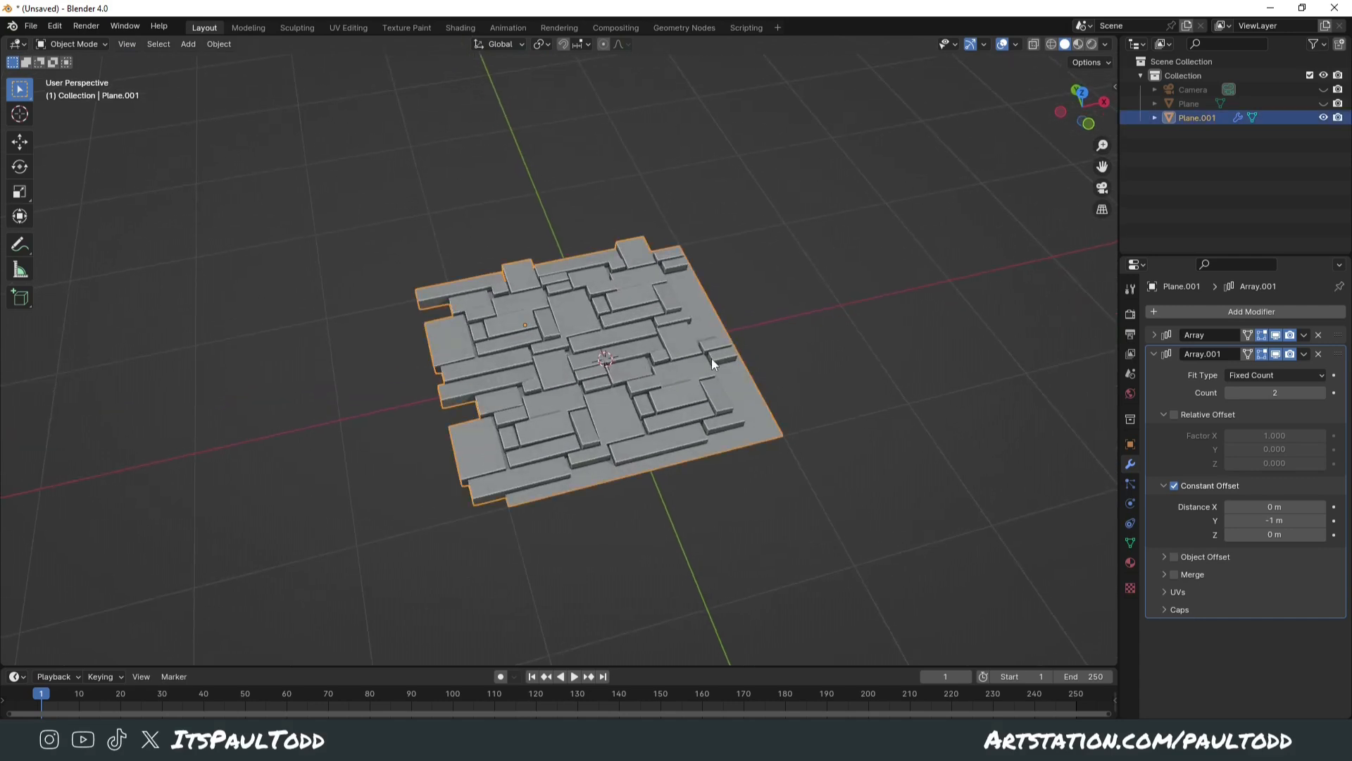
Separate all bricks of the wall mesh by loose parts and enlarge the object list to show them
{"action": "key", "text": "Tab"}
{"action": "key", "text": "a"}
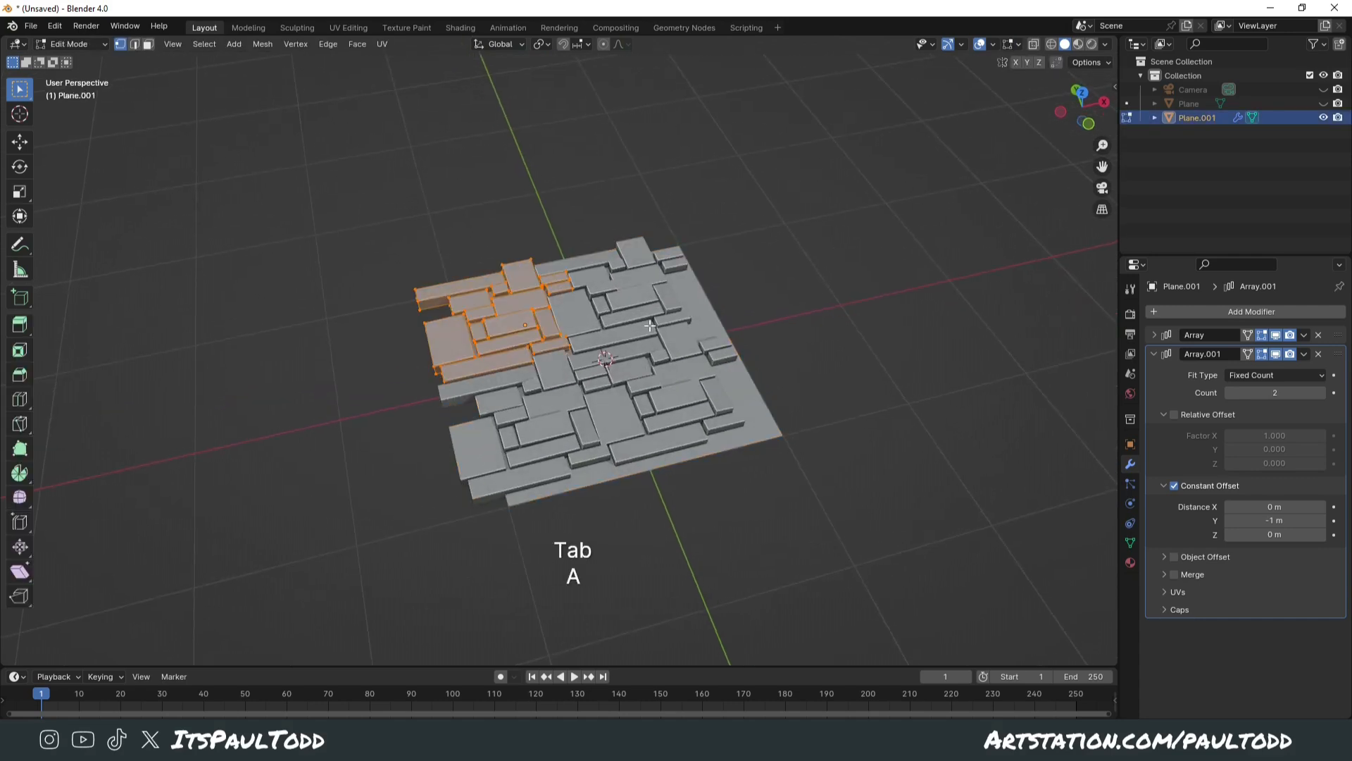
{"action": "key", "text": "p"}
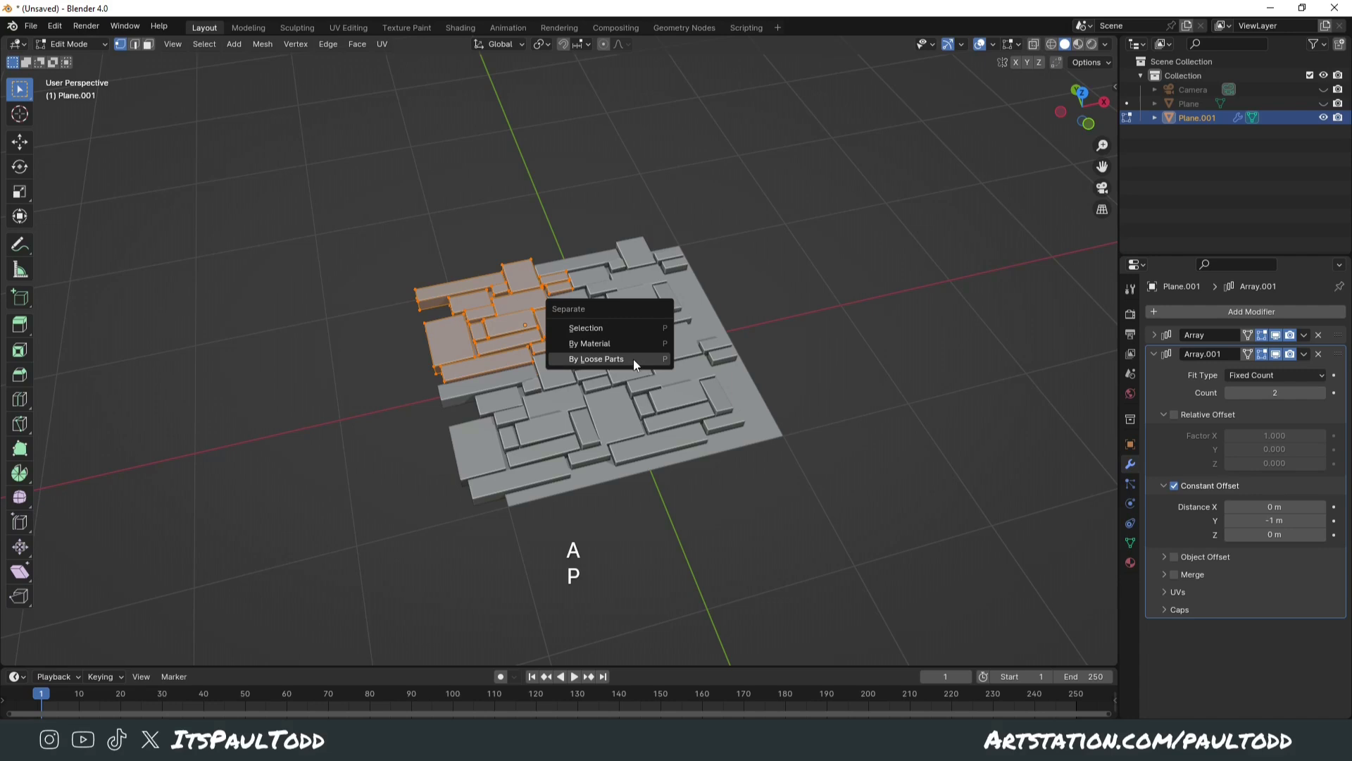
{"action": "left_click", "coordinate": [631, 358]}
{"action": "middle_click_drag", "start_coordinate": [636, 332], "coordinate": [654, 389], "text": "shift"}
{"action": "scroll", "coordinate": [816, 417], "scroll_direction": "up", "scroll_amount": 1}
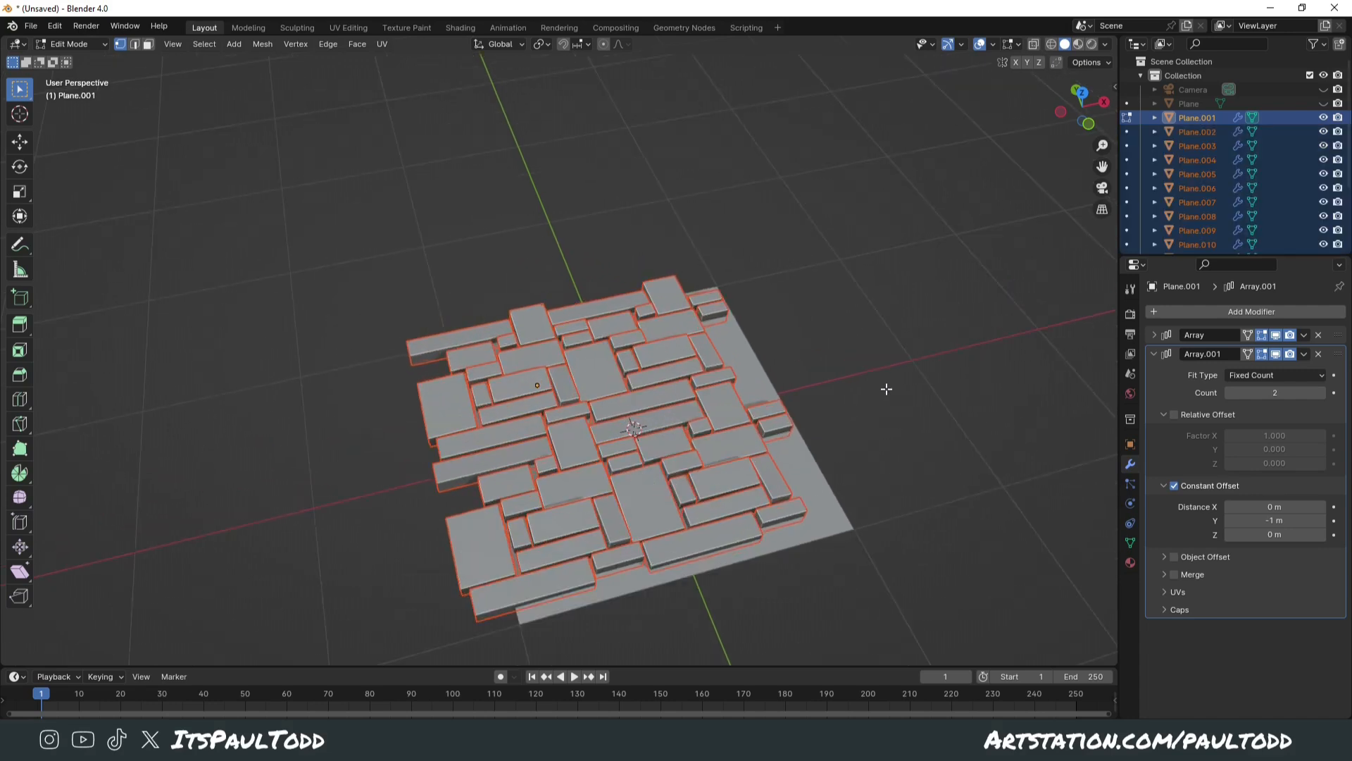
{"action": "left_click_drag", "start_coordinate": [1180, 264], "coordinate": [1181, 344]}
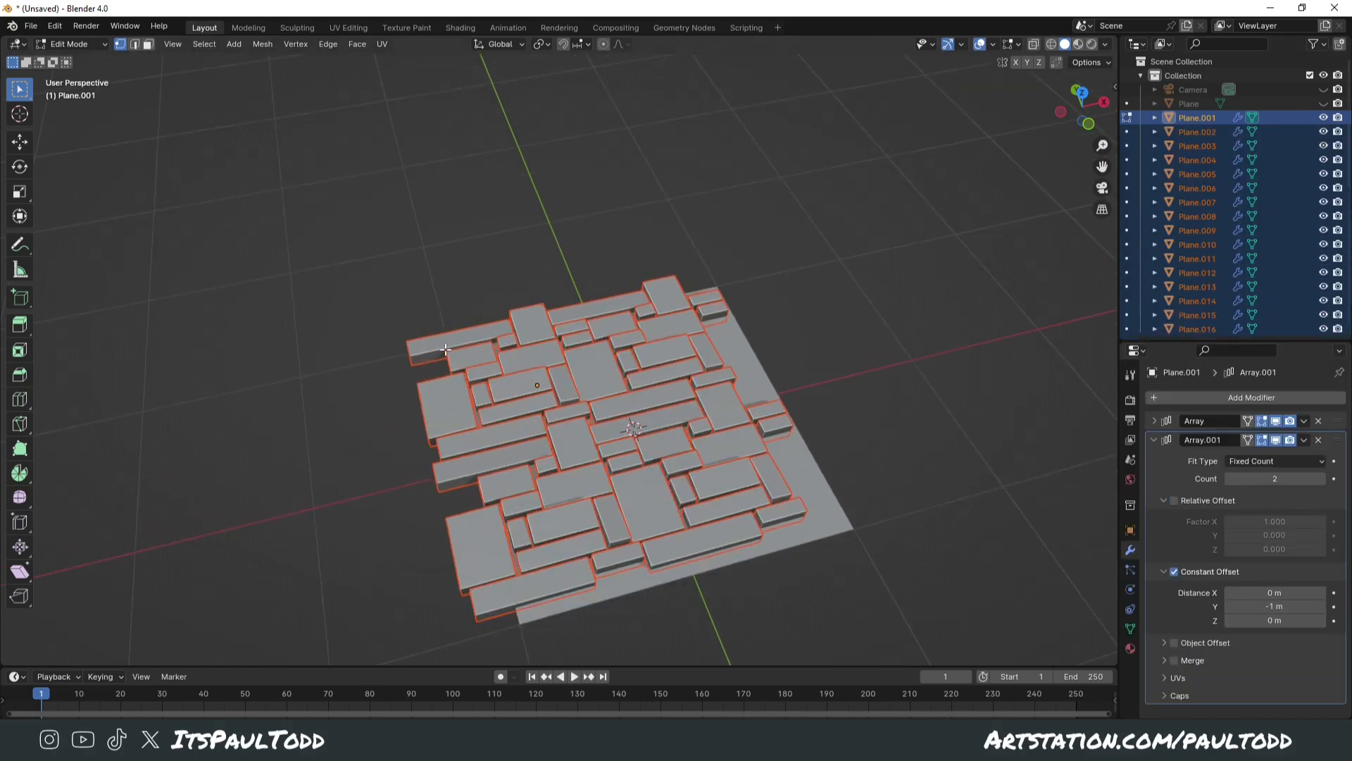
Leave mesh editing and select several bricks one at a time to check that they are separate objects
{"action": "key", "text": "Tab"}
{"action": "left_click", "coordinate": [465, 345]}
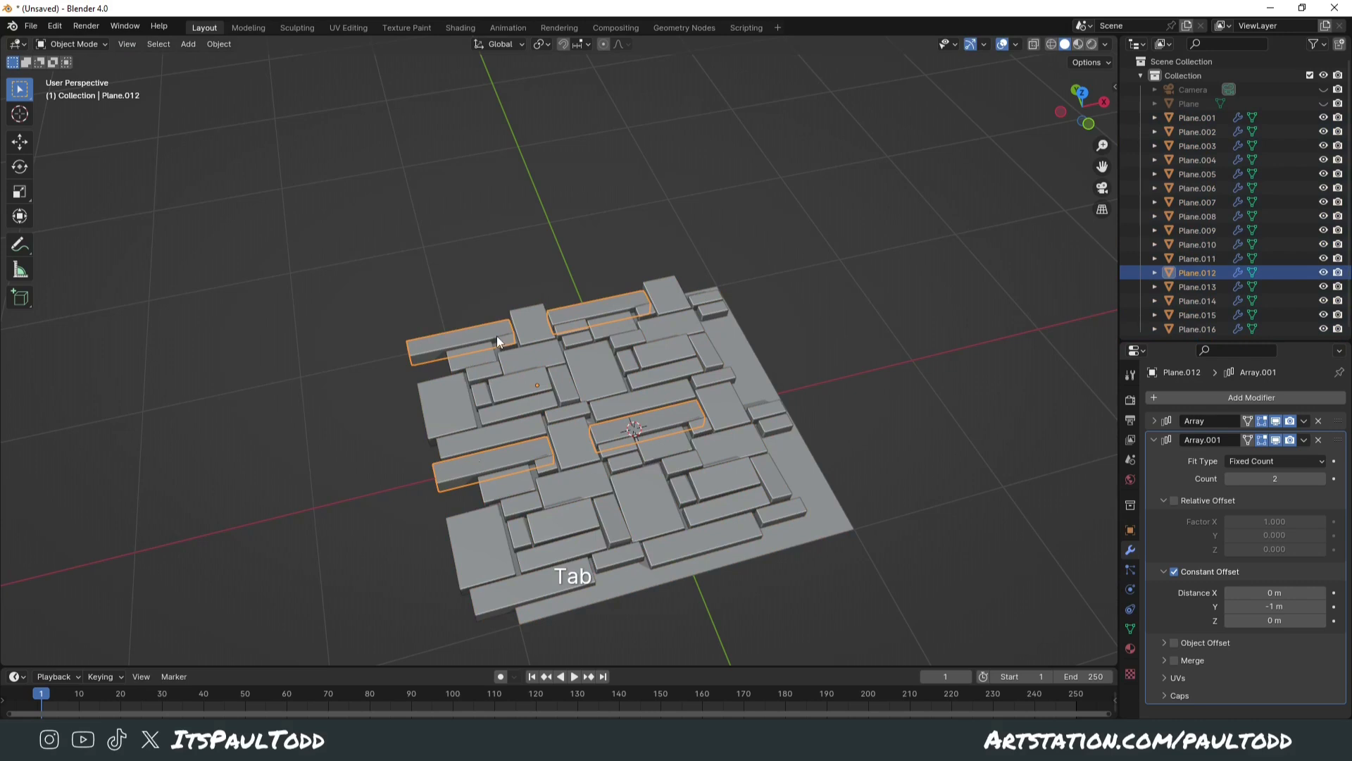
{"action": "left_click", "coordinate": [493, 368]}
{"action": "left_click", "coordinate": [523, 383]}
{"action": "left_click", "coordinate": [541, 328]}
{"action": "left_click", "coordinate": [545, 361]}
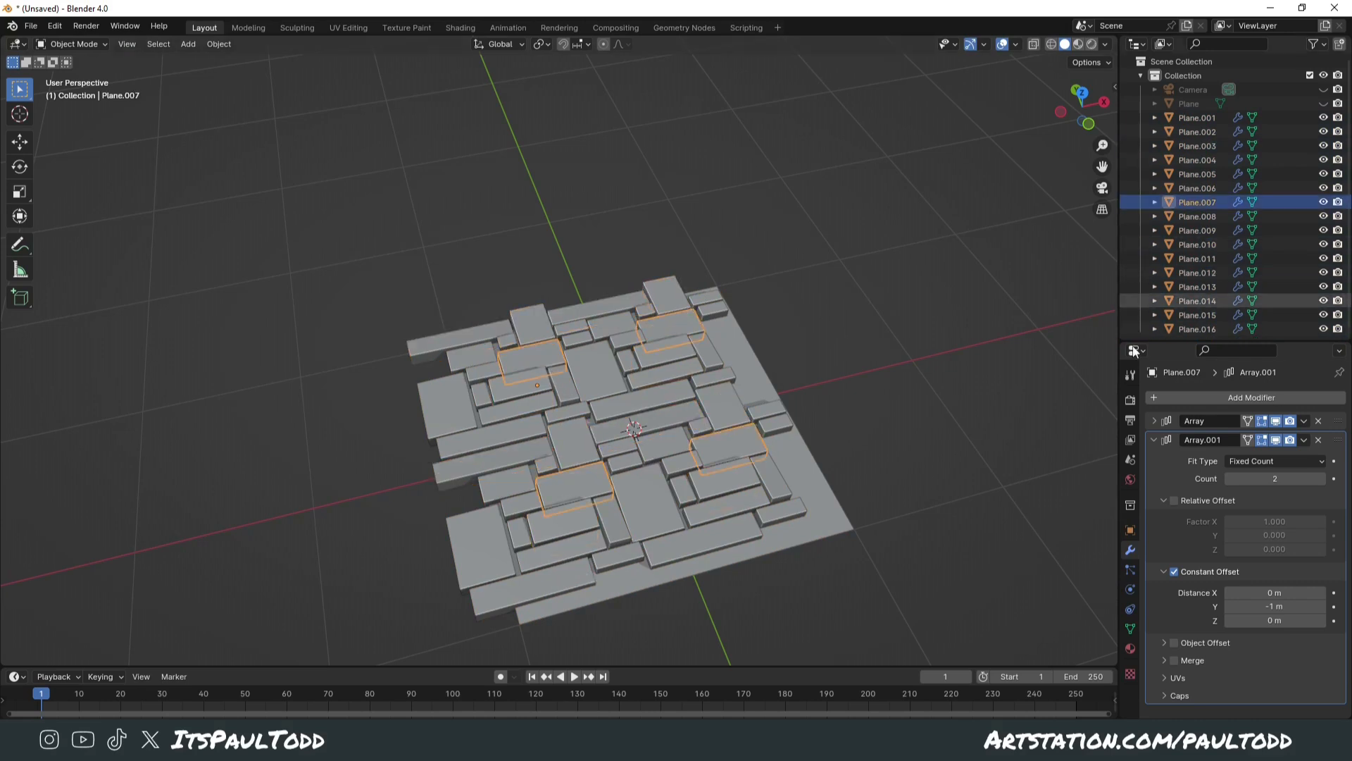
{"action": "left_click", "coordinate": [865, 385]}
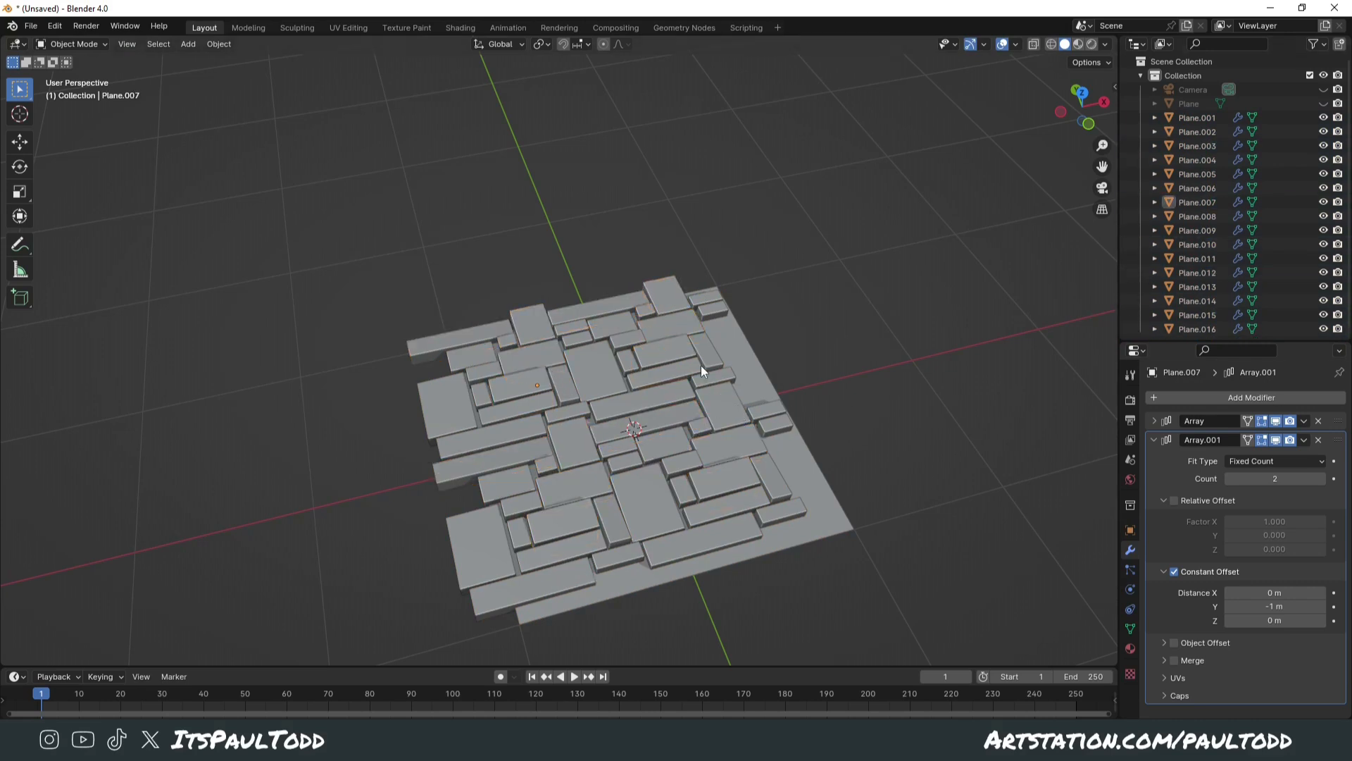
{"action": "left_click", "coordinate": [699, 384]}
Select the long top-row brick (Plane.012) and collapse the settings of its Array.001 modifier
{"action": "left_click", "coordinate": [464, 341]}
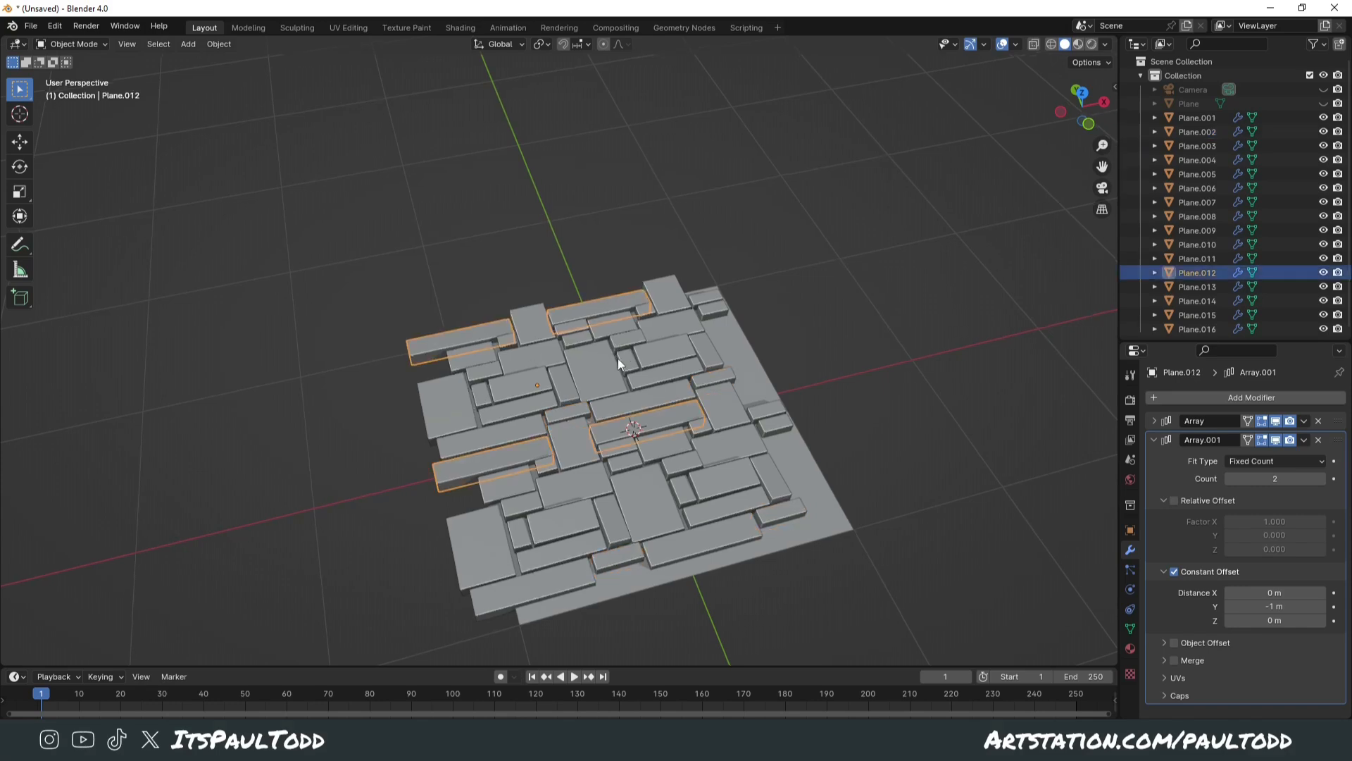
{"action": "middle_click_drag", "start_coordinate": [619, 350], "coordinate": [624, 375]}
{"action": "scroll", "coordinate": [623, 375], "scroll_direction": "up", "scroll_amount": 3}
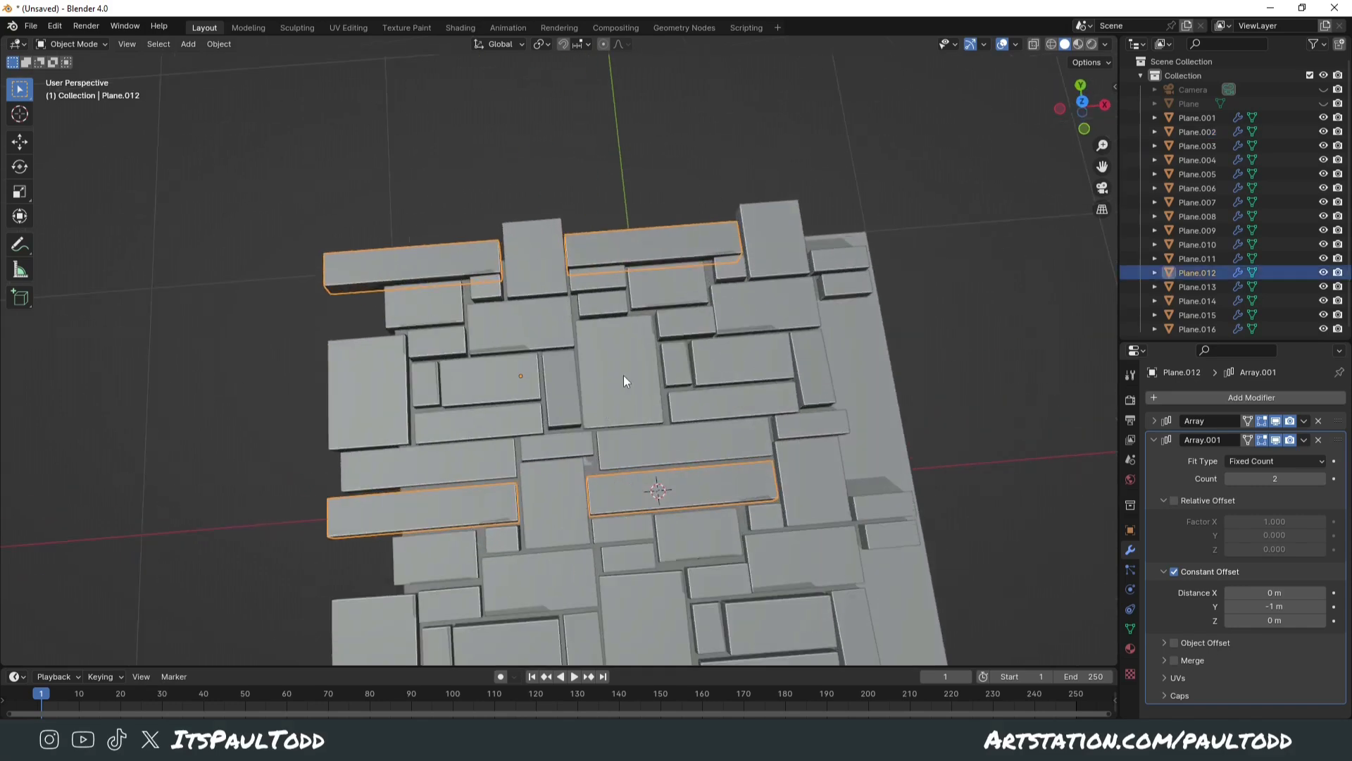
{"action": "left_click", "coordinate": [1152, 440]}
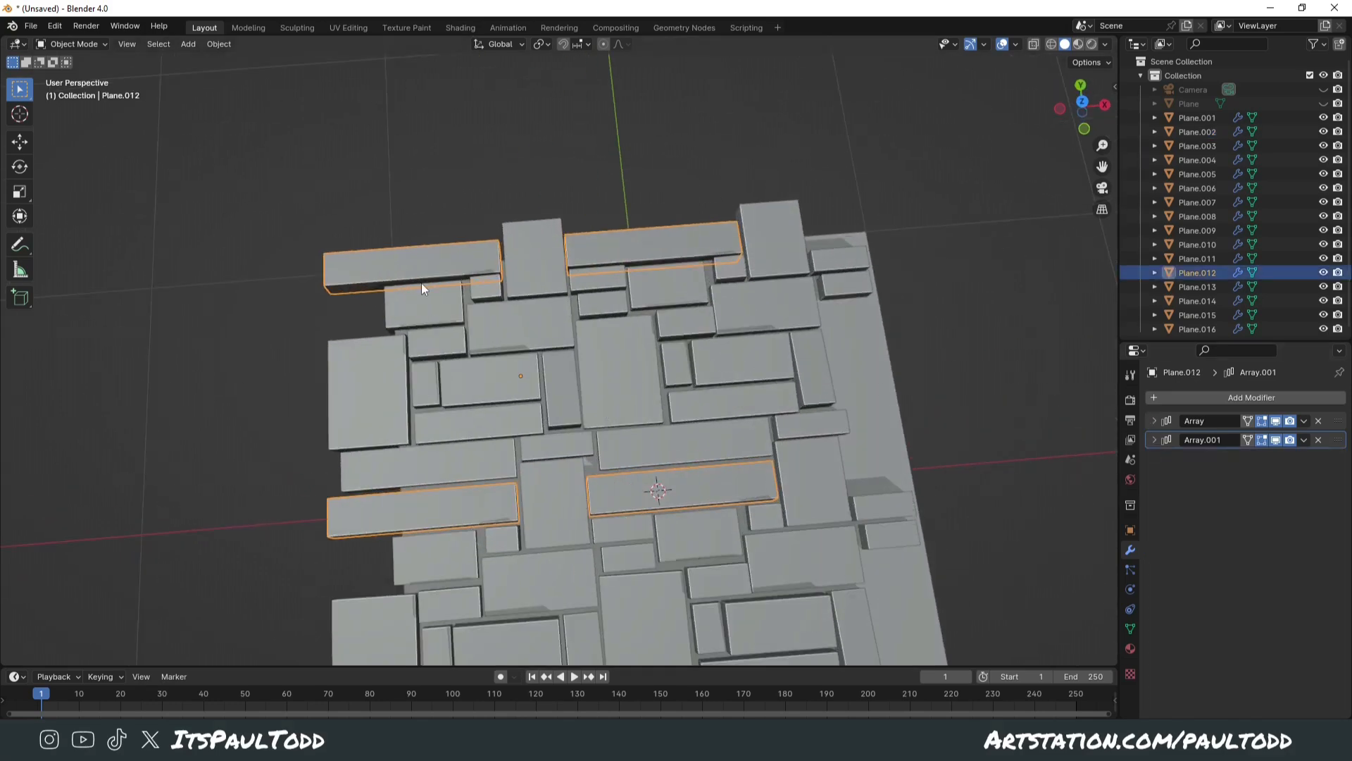
{"action": "left_click_drag", "start_coordinate": [632, 293], "coordinate": [573, 282]}
{"action": "left_click", "coordinate": [523, 285]}
{"action": "left_click_drag", "start_coordinate": [583, 222], "coordinate": [701, 233]}
{"action": "left_click_drag", "start_coordinate": [433, 313], "coordinate": [665, 380]}
{"action": "left_click", "coordinate": [337, 408]}
{"action": "left_click", "coordinate": [450, 255]}
Isolate the long top-row brick in local view and turn off viewport display of both its array modifiers
{"action": "scroll", "coordinate": [578, 140], "scroll_direction": "up", "scroll_amount": 1}
{"action": "middle_click_drag", "start_coordinate": [590, 120], "coordinate": [726, 148]}
{"action": "scroll", "coordinate": [593, 232], "scroll_direction": "up", "scroll_amount": 2}
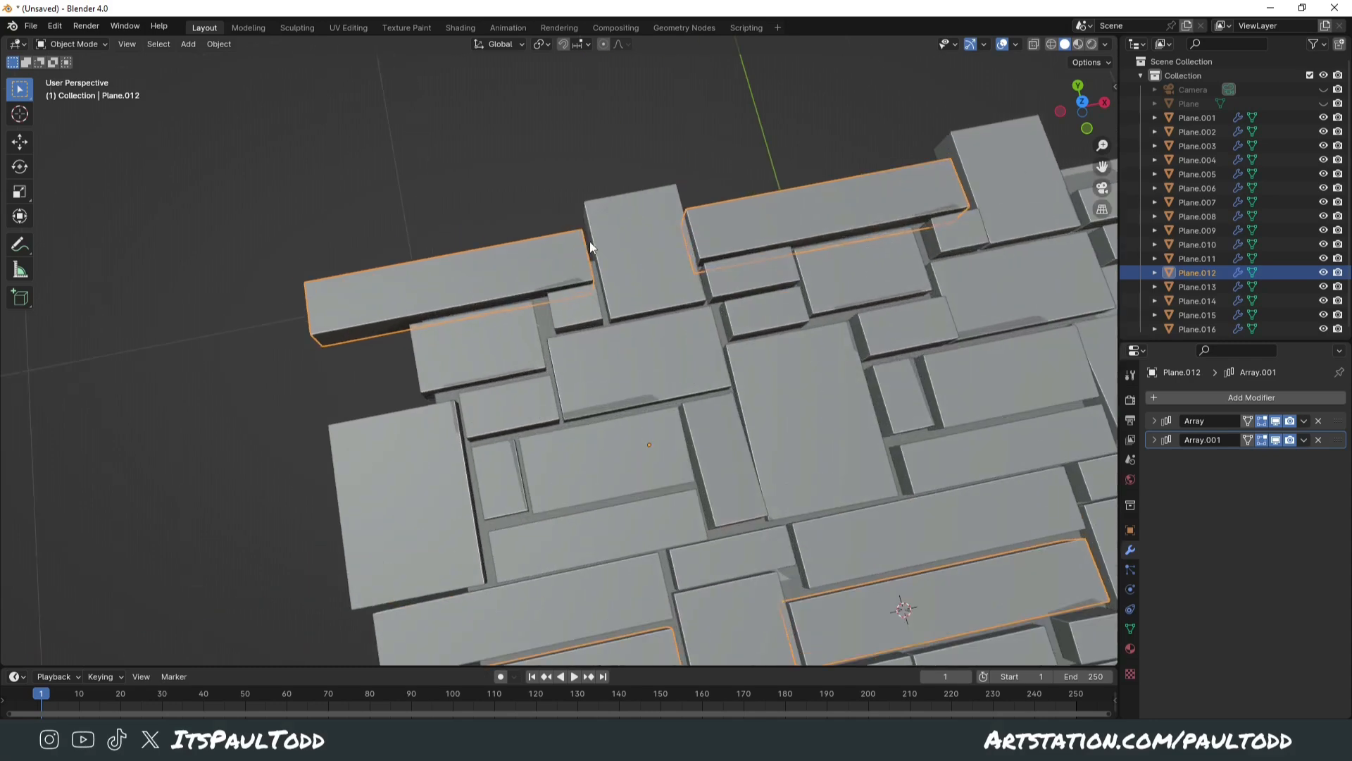
{"action": "key", "text": "KP_Divide"}
{"action": "key", "text": "KP_Divide"}
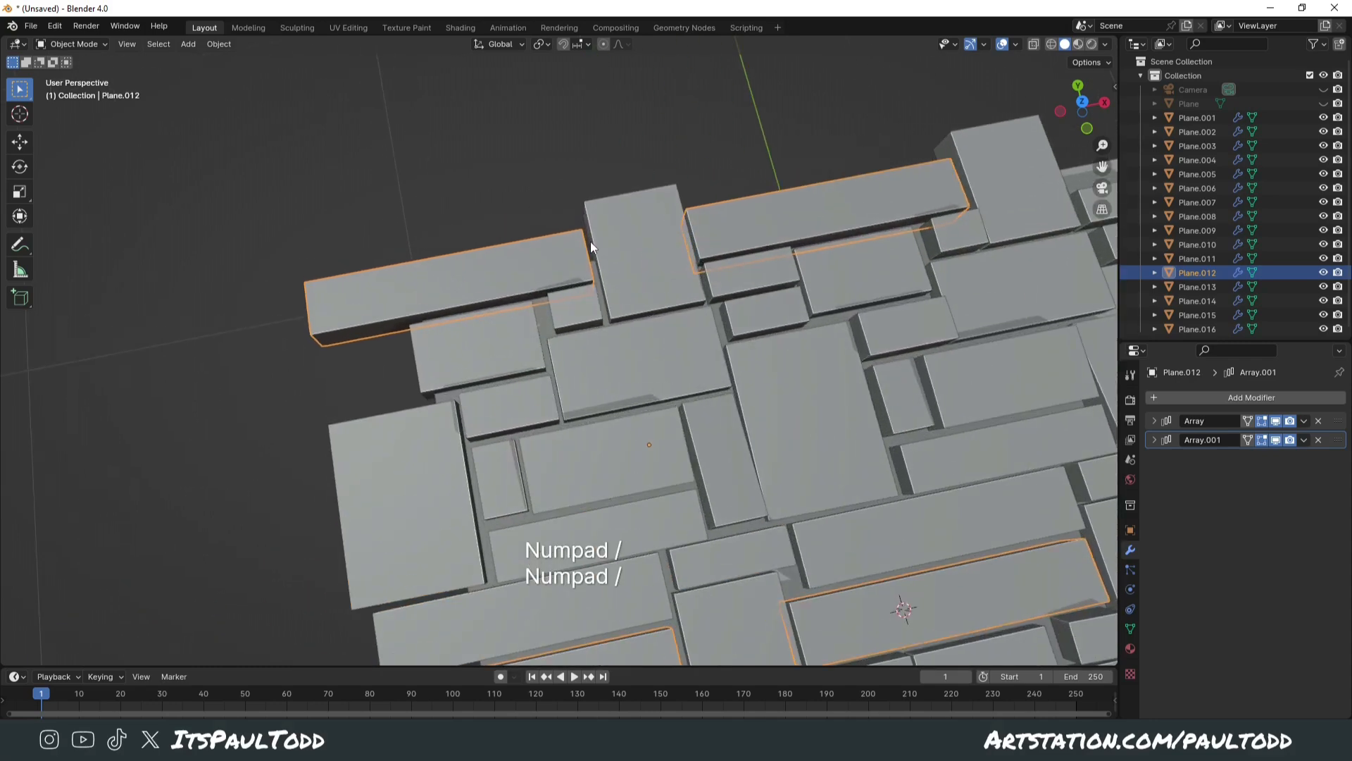
{"action": "key", "text": "KP_Divide"}
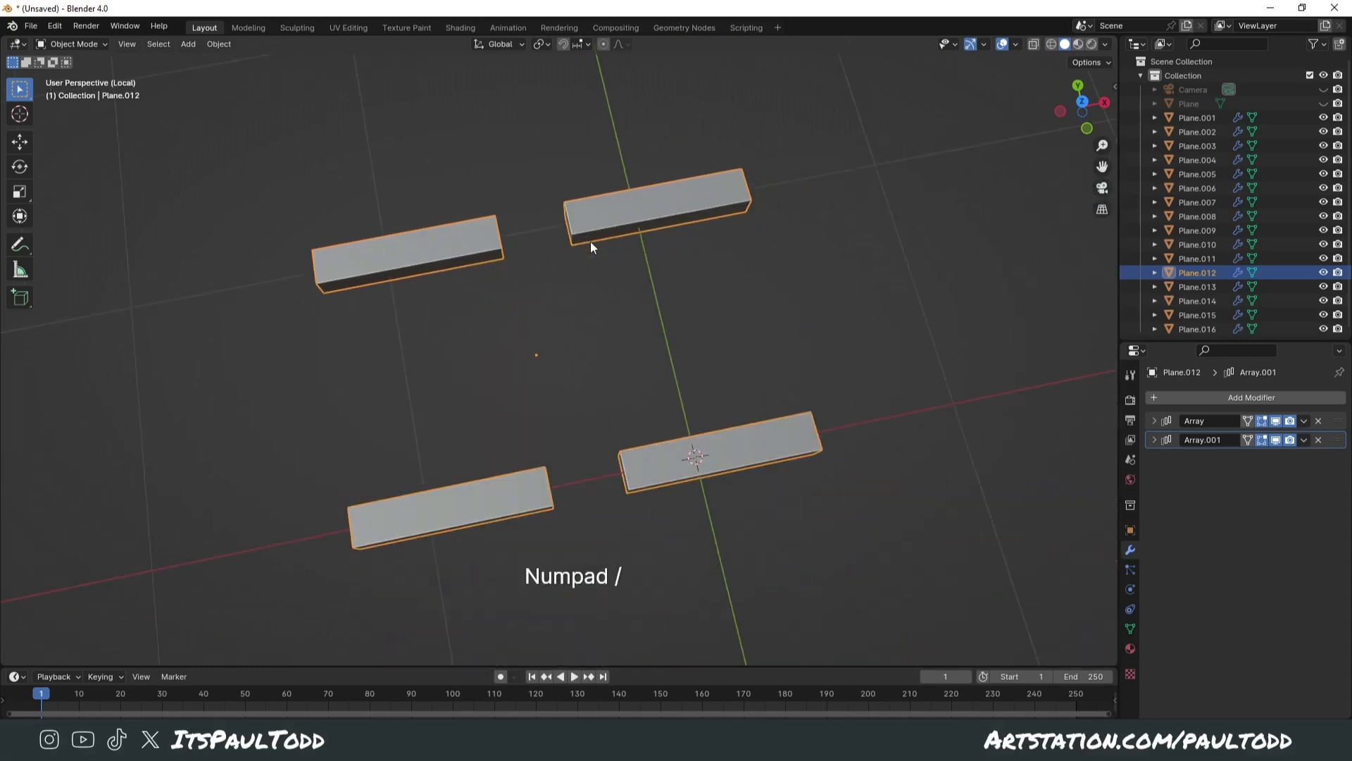
{"action": "left_click", "coordinate": [1275, 420]}
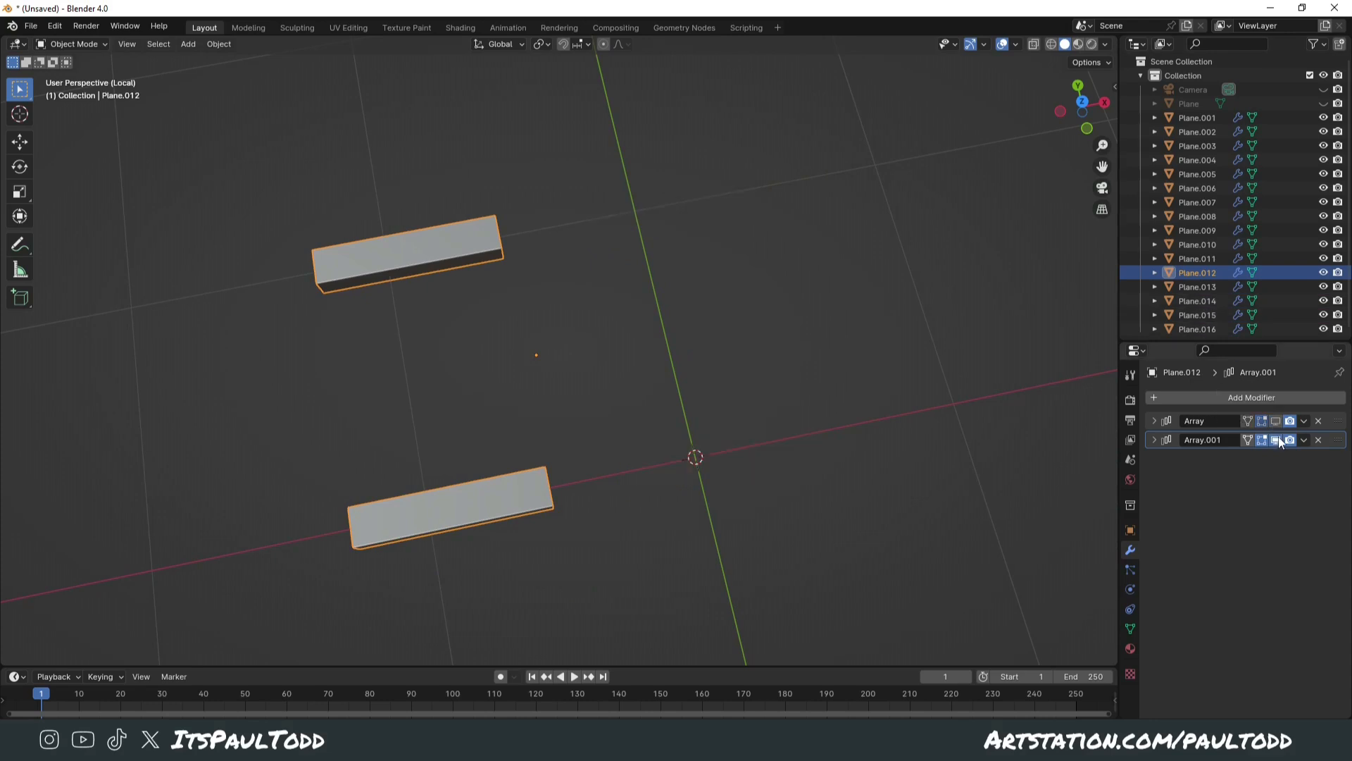
{"action": "left_click", "coordinate": [1275, 439]}
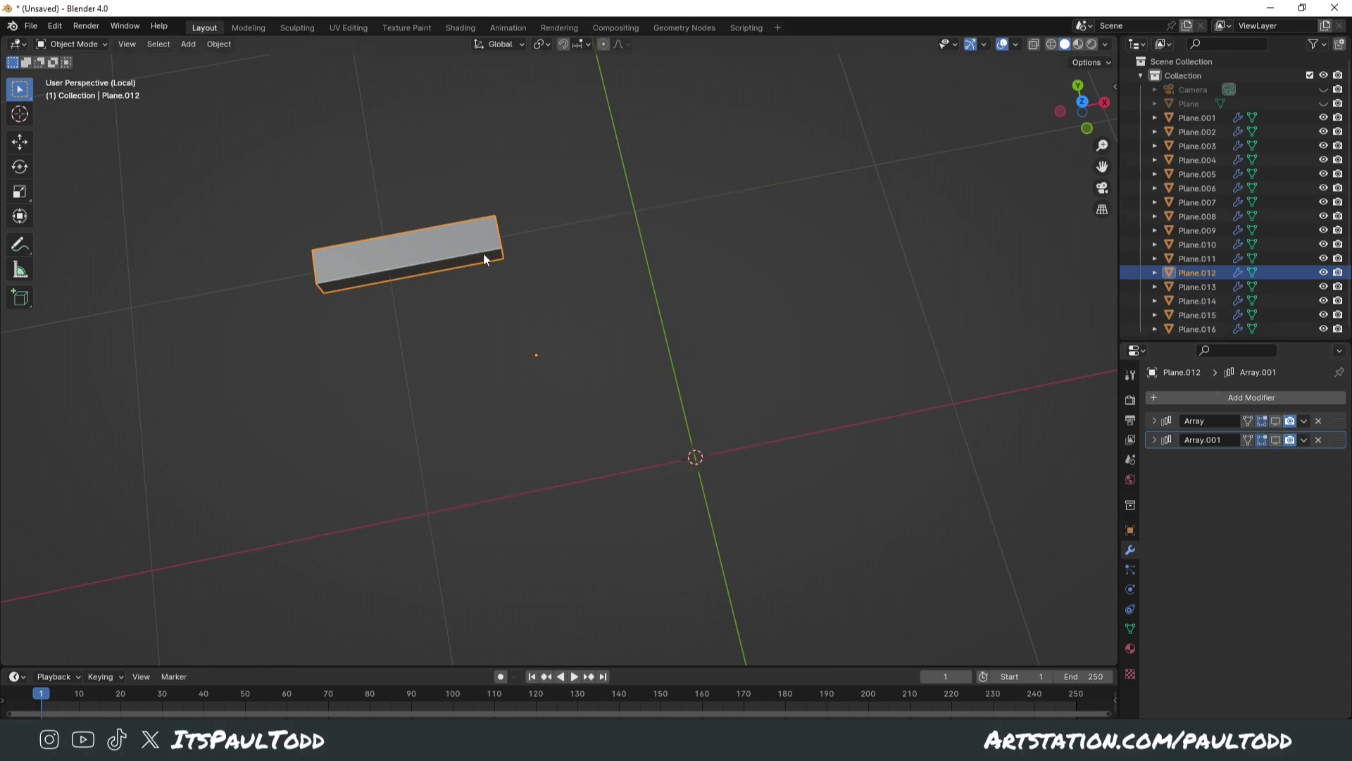
Apply the isolated brick's scale and isolate it again in the Sculpting workspace
{"action": "key", "text": "ctrl+a"}
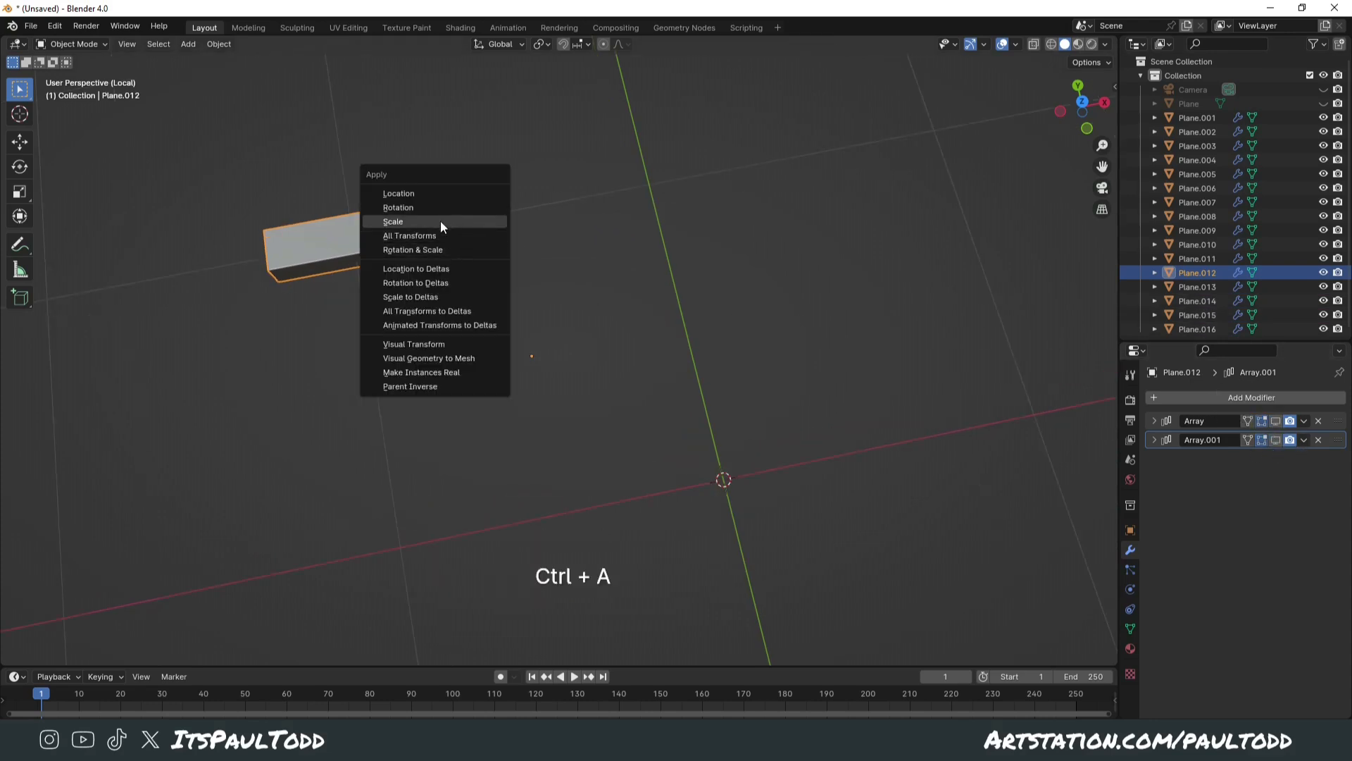
{"action": "left_click", "coordinate": [441, 221]}
{"action": "middle_click_drag", "start_coordinate": [475, 240], "coordinate": [602, 338], "text": "shift"}
{"action": "scroll", "coordinate": [600, 336], "scroll_direction": "up", "scroll_amount": 2}
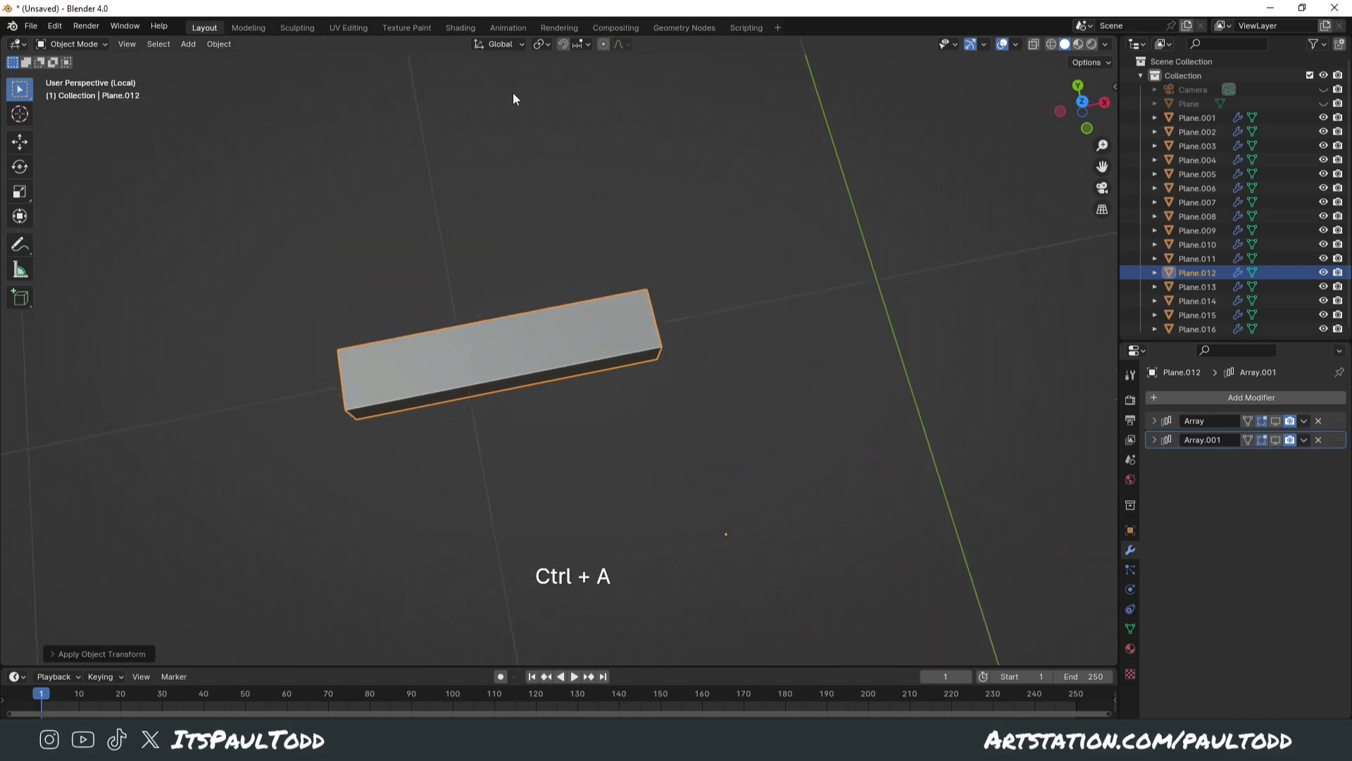
{"action": "left_click", "coordinate": [297, 26]}
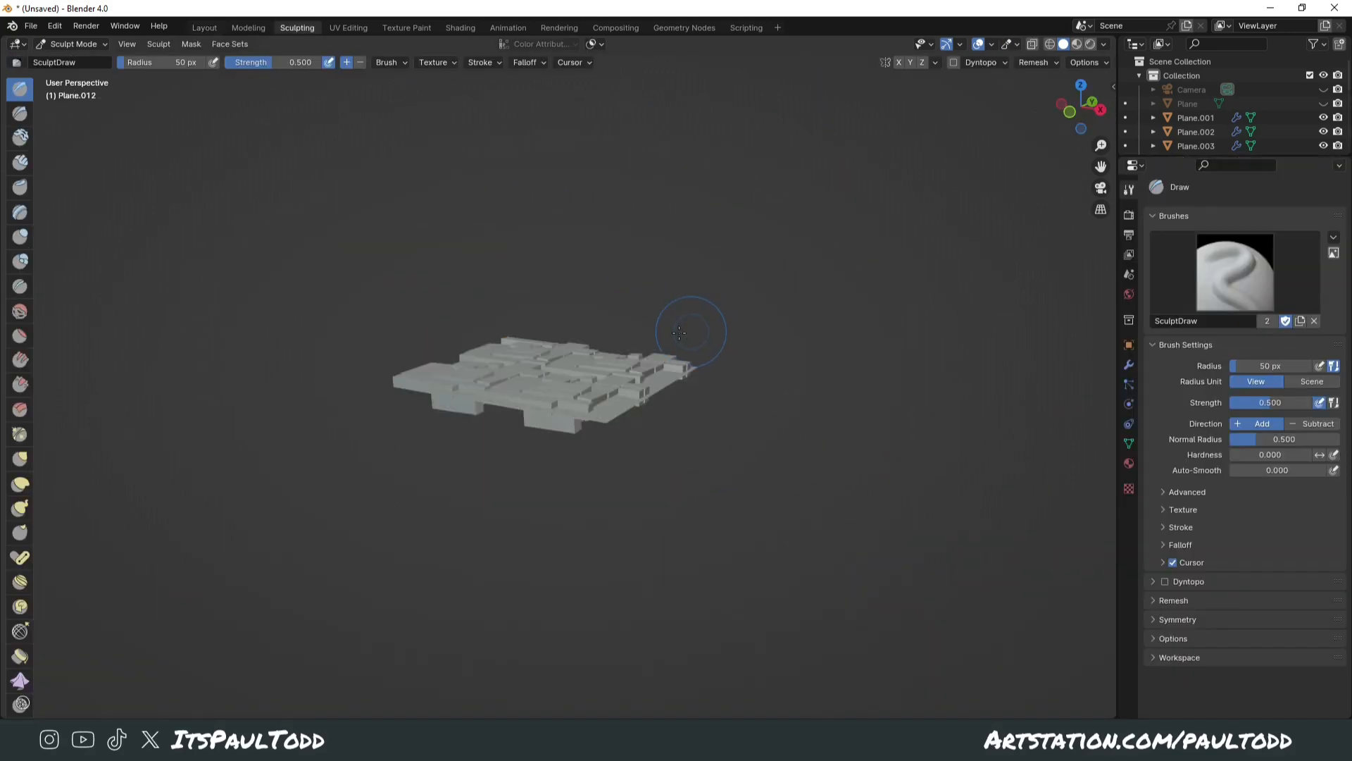
{"action": "key", "text": "KP_Divide"}
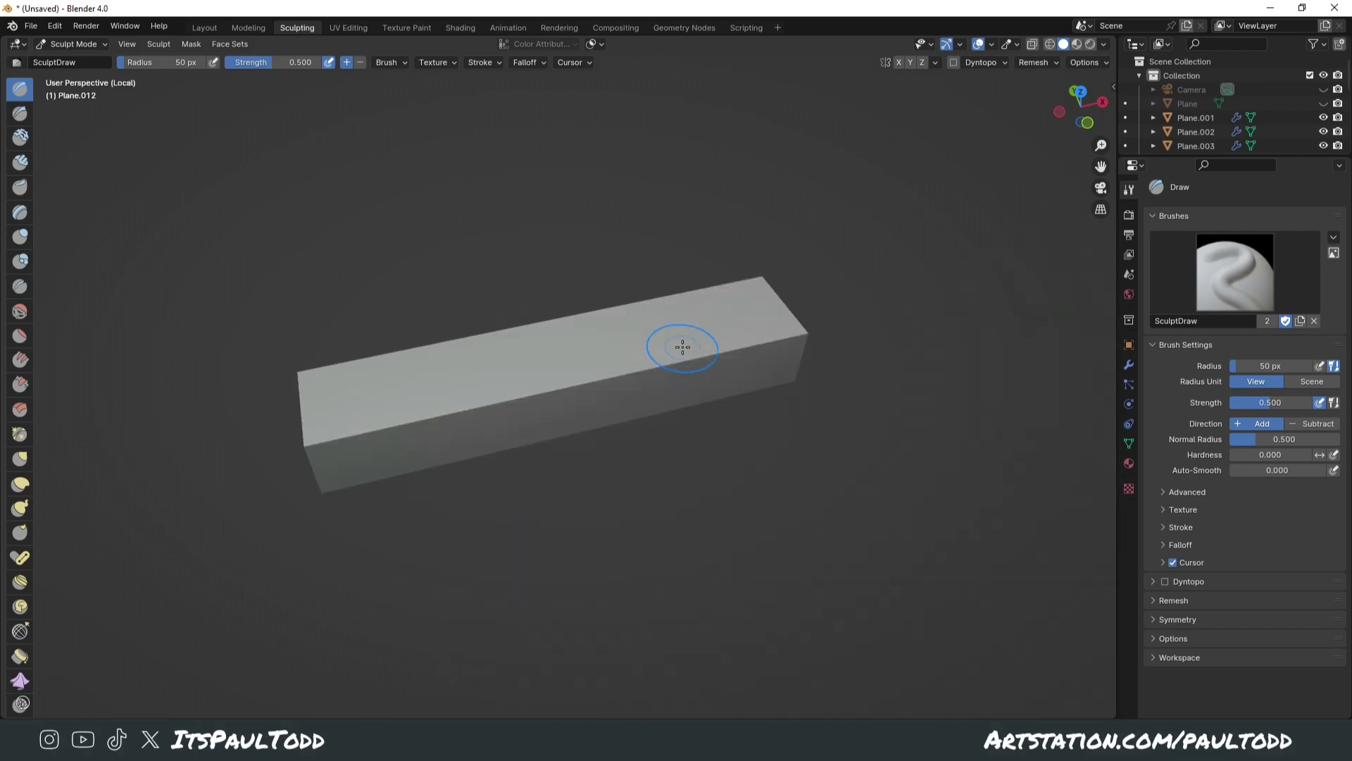
Set the brick's remesh voxel size to 0.0045 m
{"action": "middle_click_drag", "start_coordinate": [683, 347], "coordinate": [586, 344]}
{"action": "key", "text": "r"}
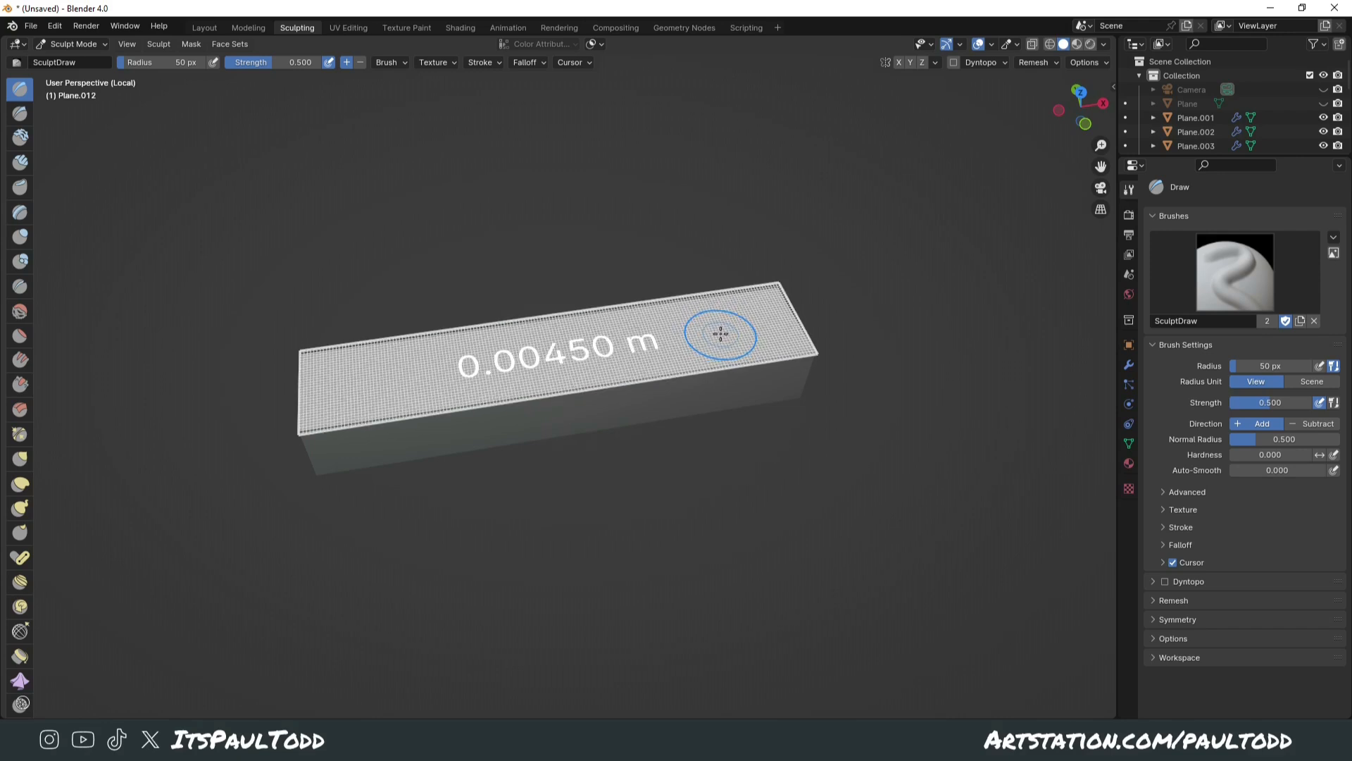
{"action": "left_click", "coordinate": [721, 334]}
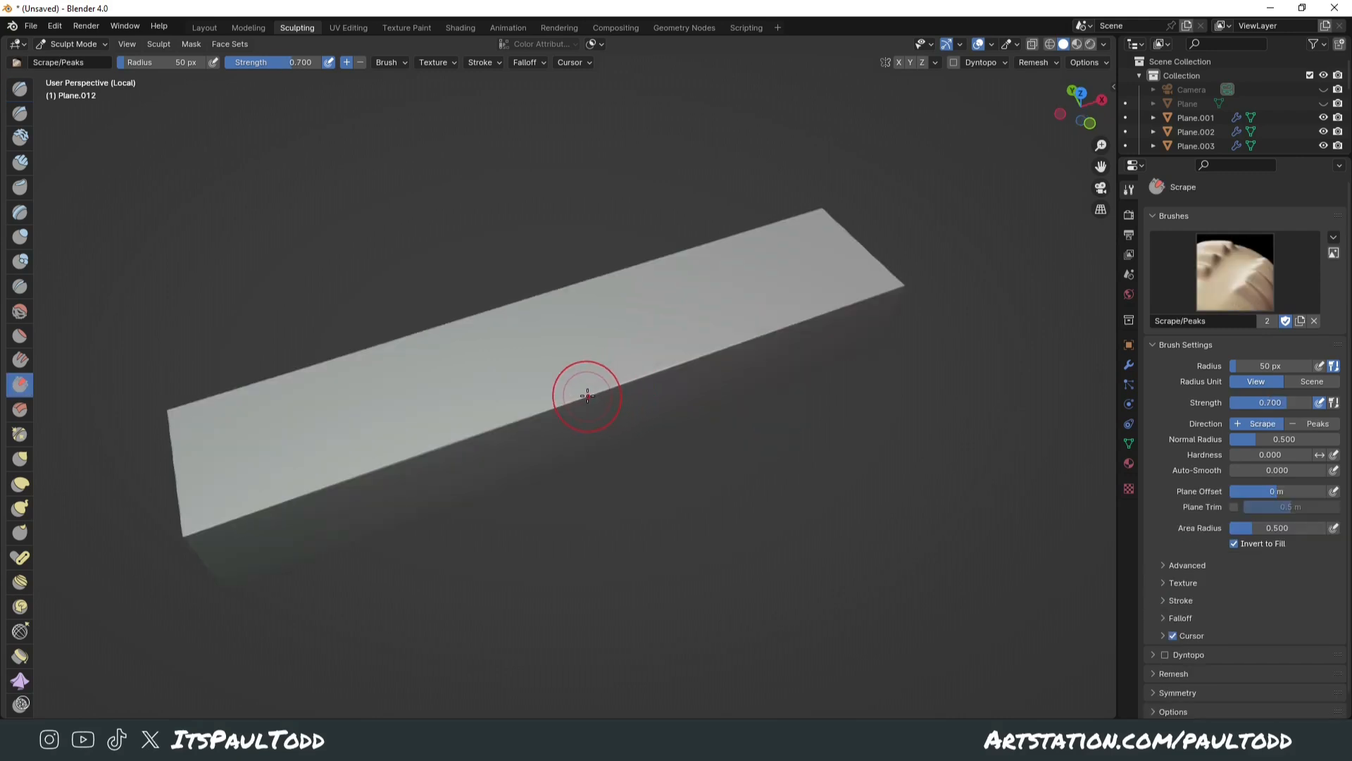
Wear down the middle of the brick's long upper edge with the Scrape brush
{"action": "middle_click_drag", "start_coordinate": [457, 442], "coordinate": [556, 412]}
{"action": "scroll", "coordinate": [679, 421], "scroll_direction": "up", "scroll_amount": 3}
{"action": "middle_click_drag", "start_coordinate": [685, 421], "coordinate": [543, 422]}
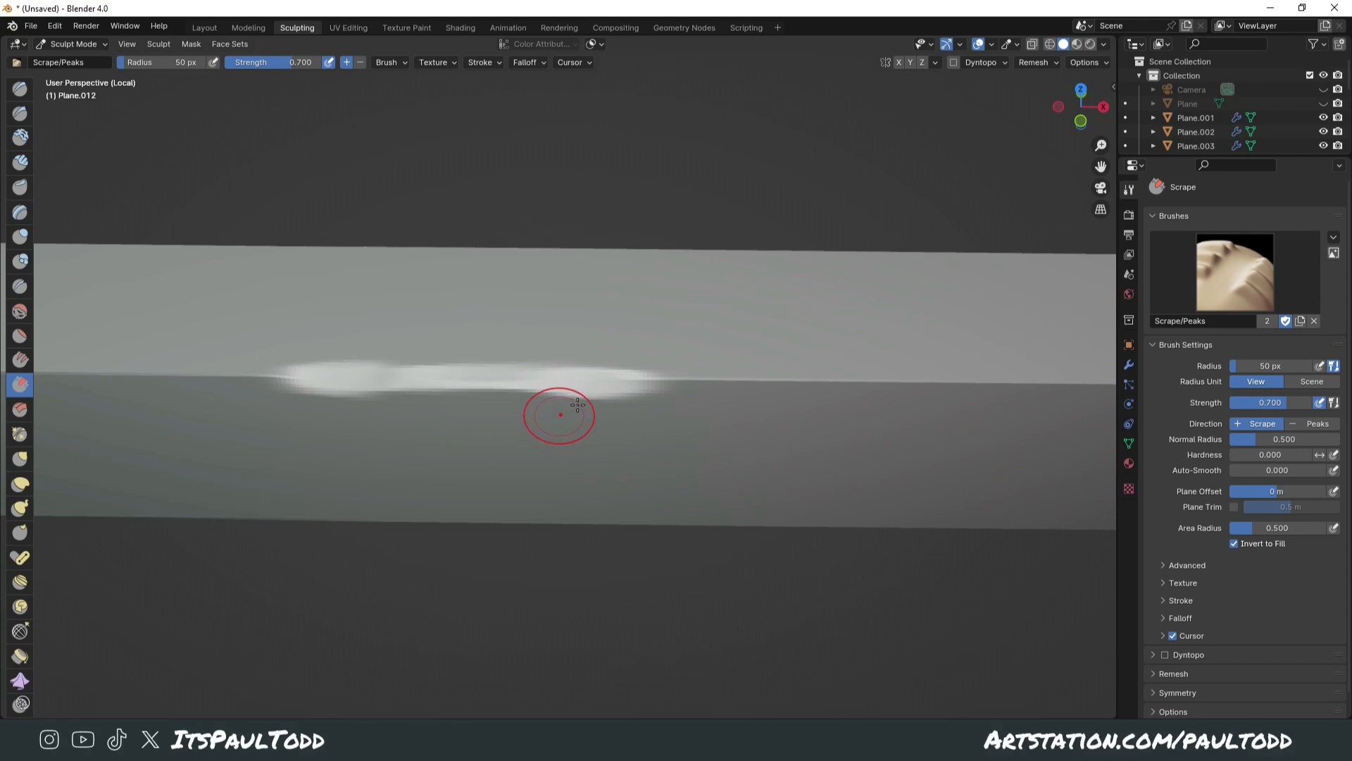
Shade the brick smooth in the Layout workspace and return to the Sculpting workspace
{"action": "left_click", "coordinate": [210, 27]}
{"action": "scroll", "coordinate": [550, 352], "scroll_direction": "up", "scroll_amount": 1}
{"action": "right_click", "coordinate": [551, 352]}
{"action": "left_click", "coordinate": [552, 350]}
{"action": "left_click", "coordinate": [297, 28]}
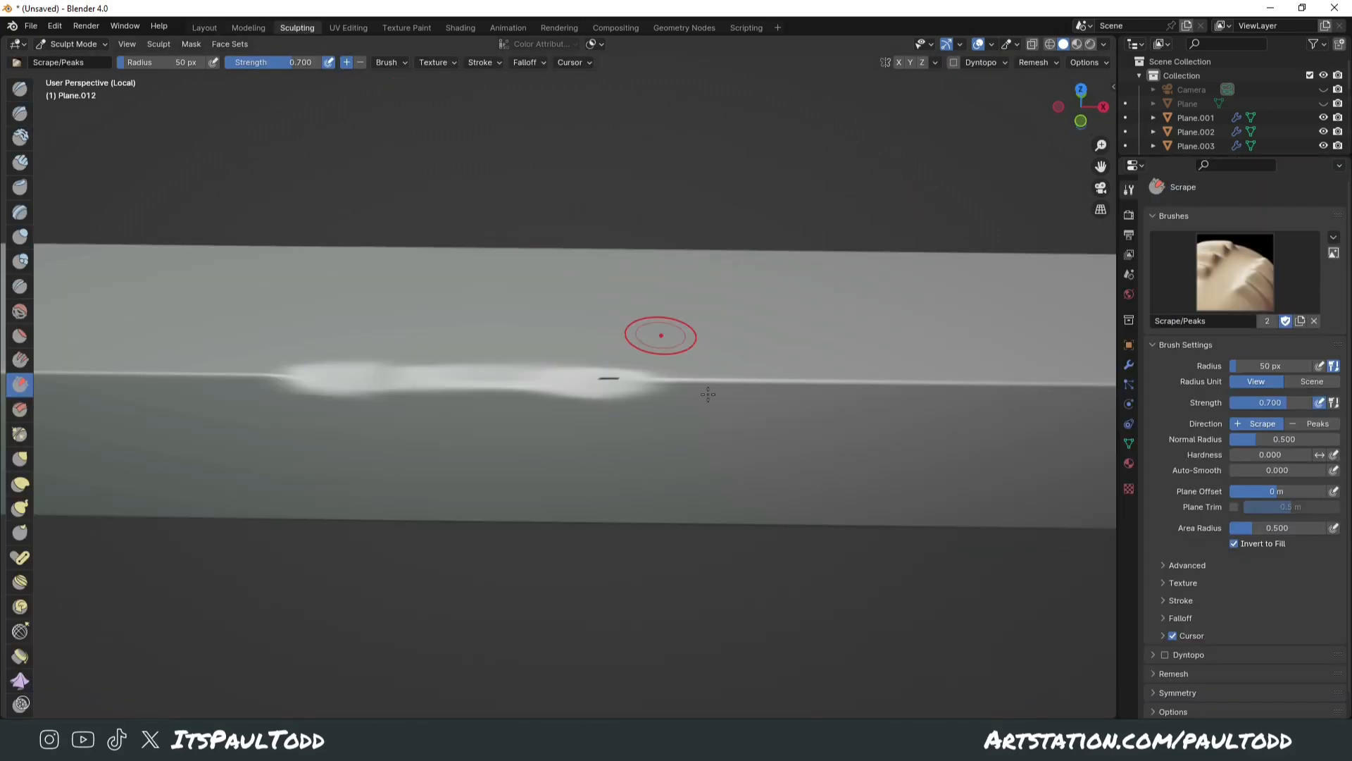
Extend the scraped wear along the brick's long upper edge with irregular Scrape strokes
{"action": "middle_click_drag", "start_coordinate": [642, 370], "coordinate": [801, 416]}
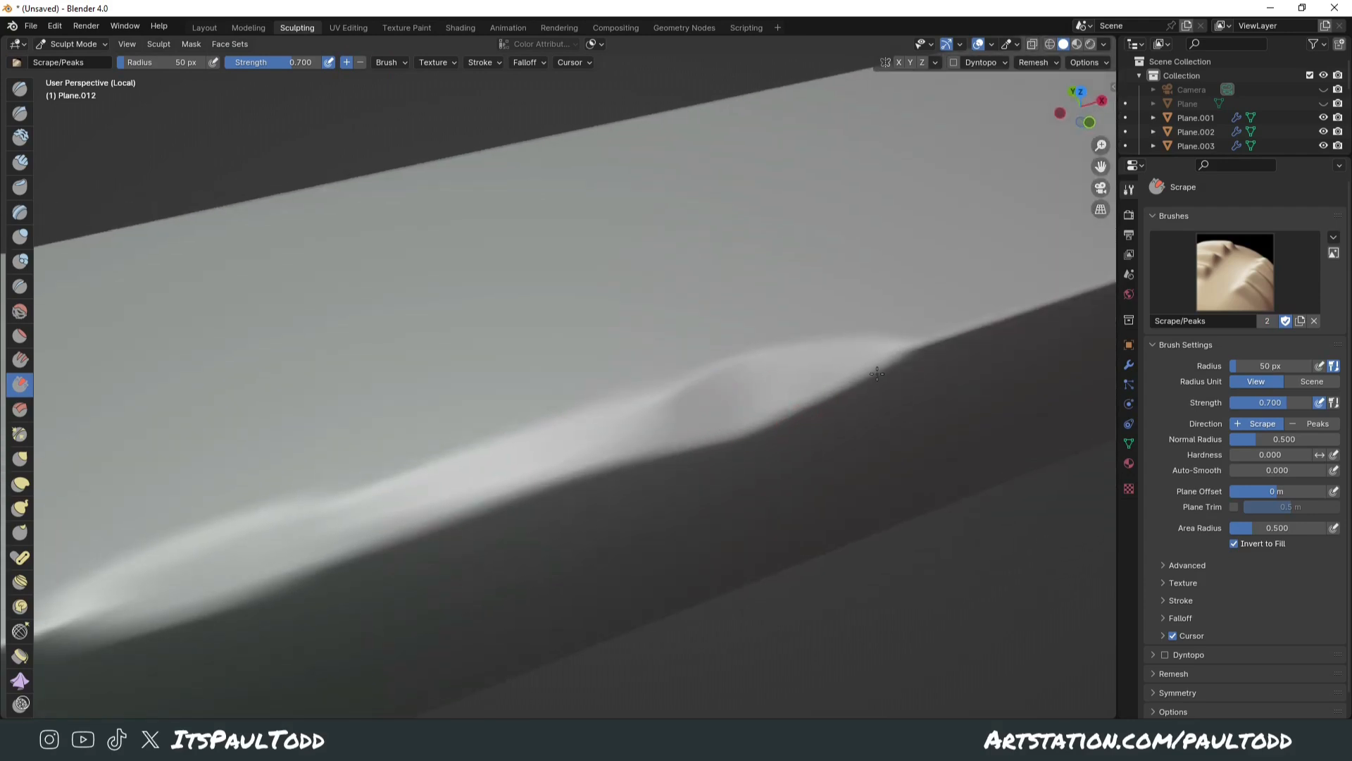
{"action": "left_click_drag", "start_coordinate": [973, 336], "coordinate": [969, 338]}
{"action": "scroll", "coordinate": [874, 352], "scroll_direction": "down", "scroll_amount": 4}
{"action": "middle_click_drag", "start_coordinate": [869, 353], "coordinate": [747, 377]}
{"action": "left_click_drag", "start_coordinate": [694, 458], "coordinate": [863, 505]}
{"action": "middle_click_drag", "start_coordinate": [864, 505], "coordinate": [696, 496]}
{"action": "middle_click_drag", "start_coordinate": [1021, 572], "coordinate": [733, 439]}
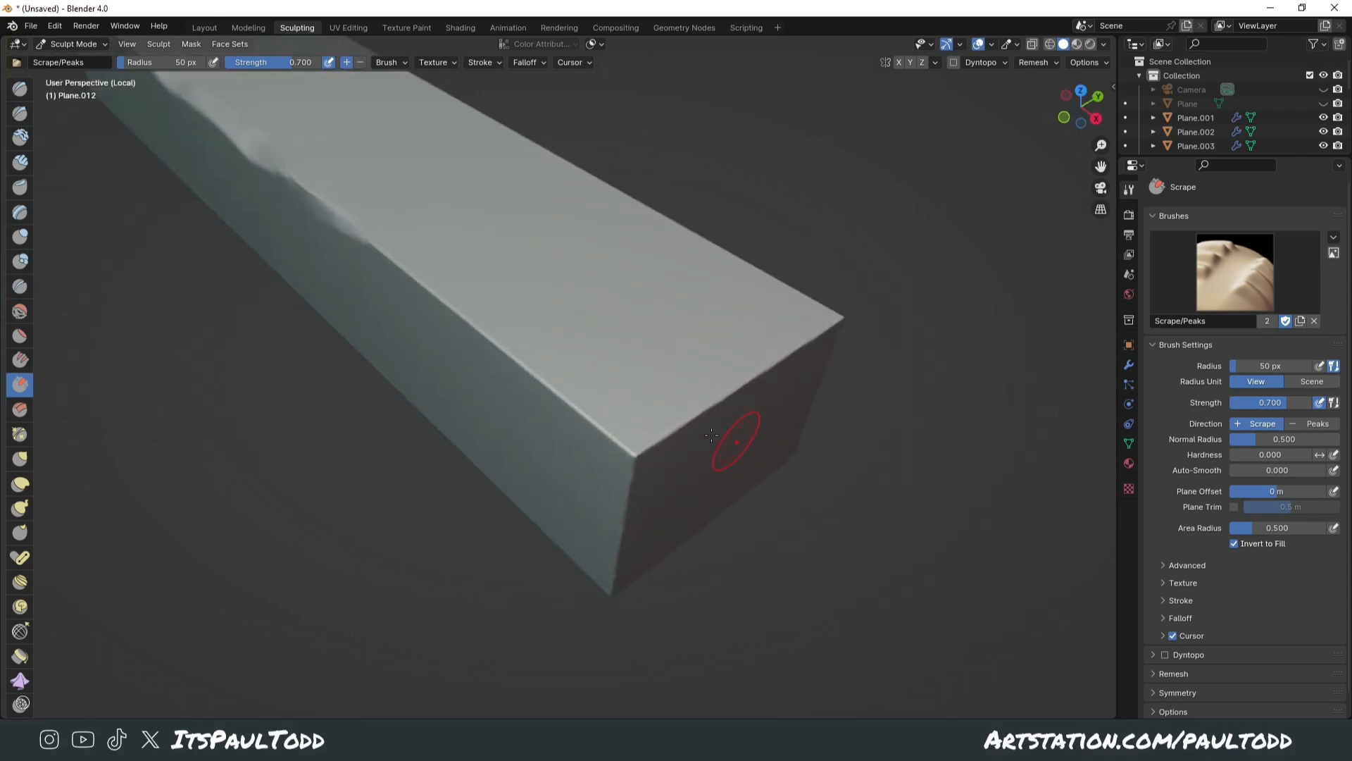
Enlarge the Scrape brush radius to 81 px and round off the brick's upper end corner
{"action": "key", "text": "f"}
{"action": "left_click", "coordinate": [627, 460]}
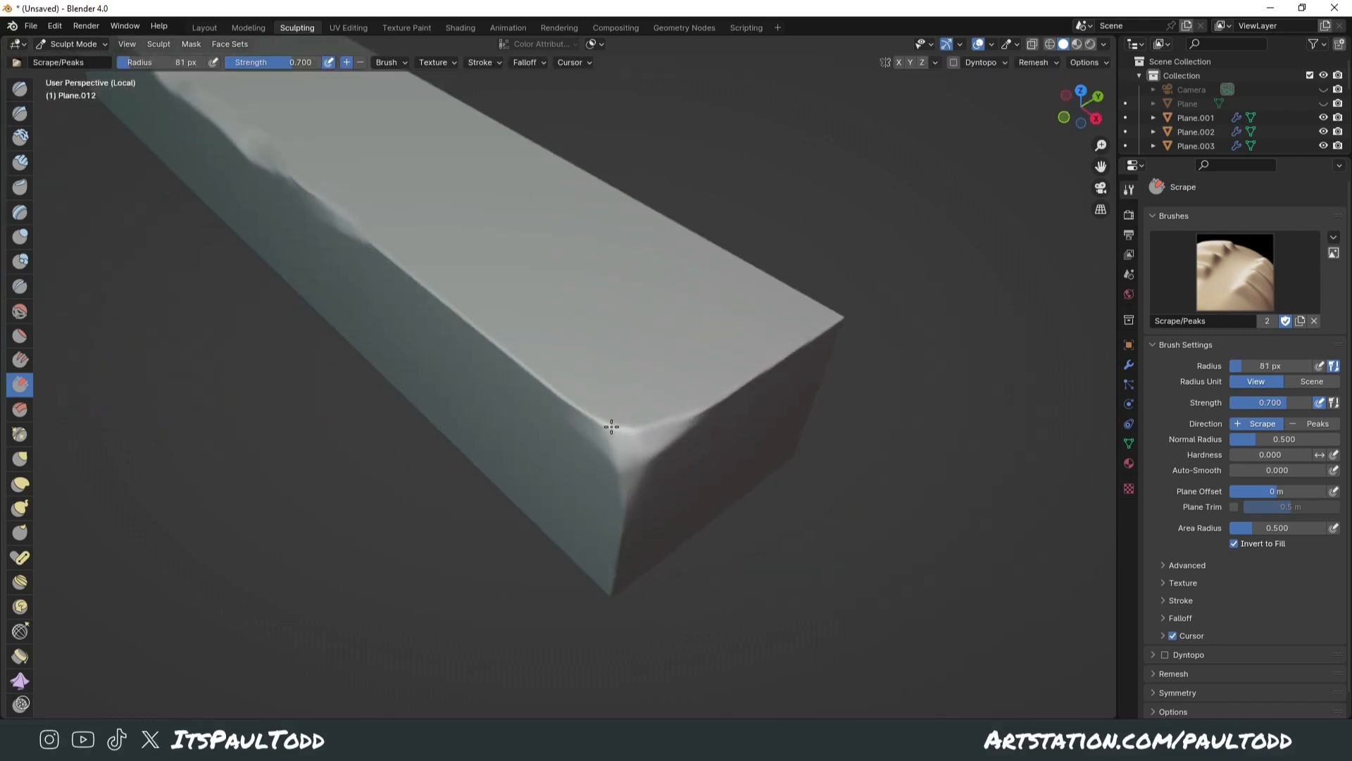
{"action": "middle_click_drag", "start_coordinate": [679, 459], "coordinate": [760, 498]}
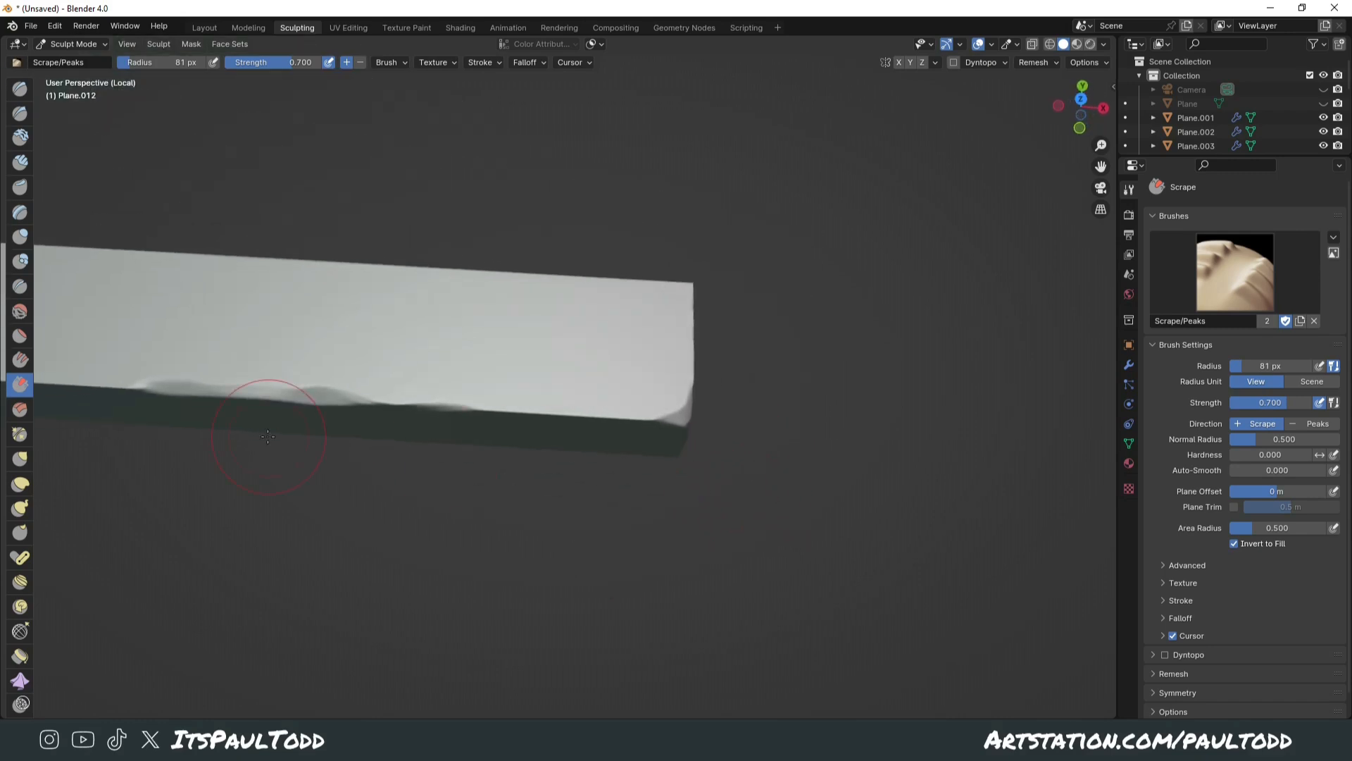
{"action": "mouse_move", "coordinate": [601, 412]}
{"action": "middle_mouse_down", "text": "shift"}
{"action": "mouse_move", "coordinate": [650, 415]}
{"action": "mouse_move", "coordinate": [655, 360]}
{"action": "middle_mouse_up", "text": "shift"}
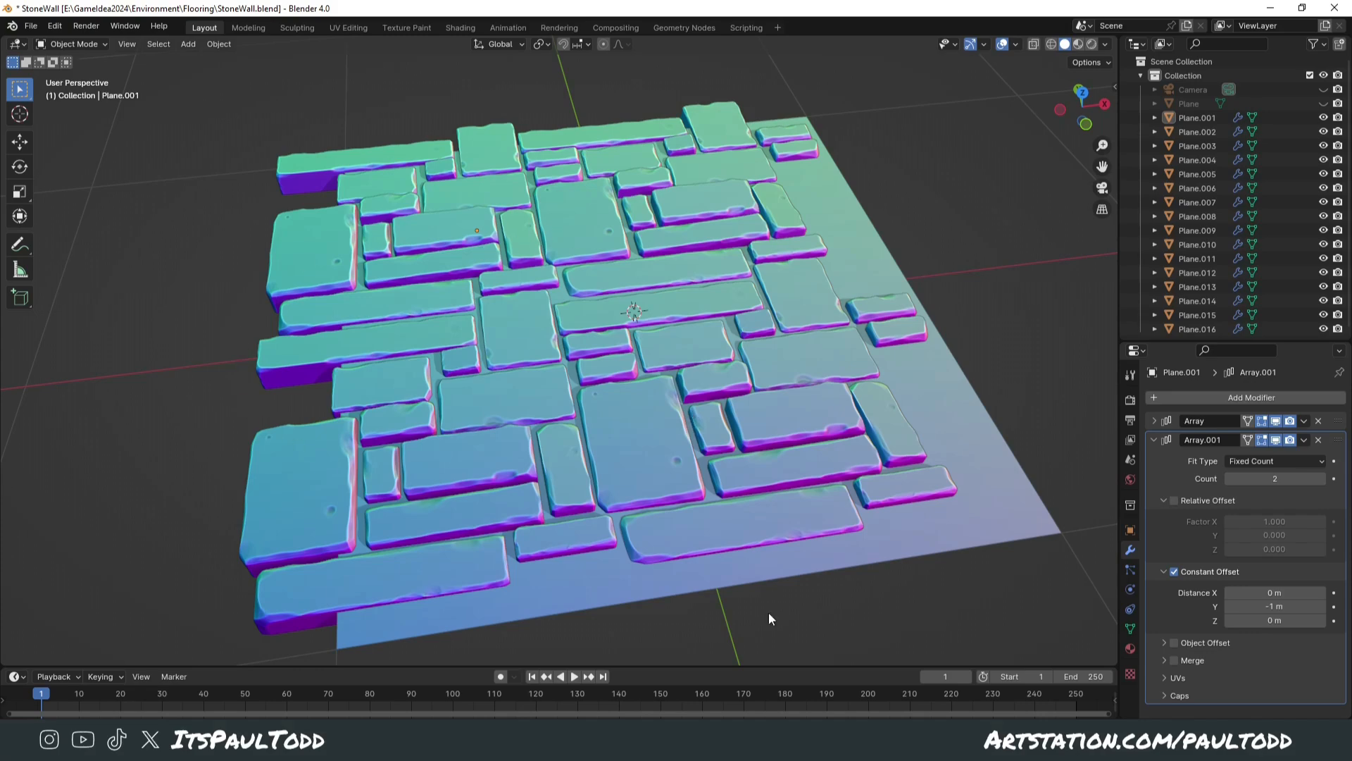
Inspect the fully sculpted stone wall in perspective and check the tile through the camera
{"action": "middle_click_drag", "start_coordinate": [703, 381], "coordinate": [619, 442]}
{"action": "middle_click_drag", "start_coordinate": [541, 388], "coordinate": [646, 343]}
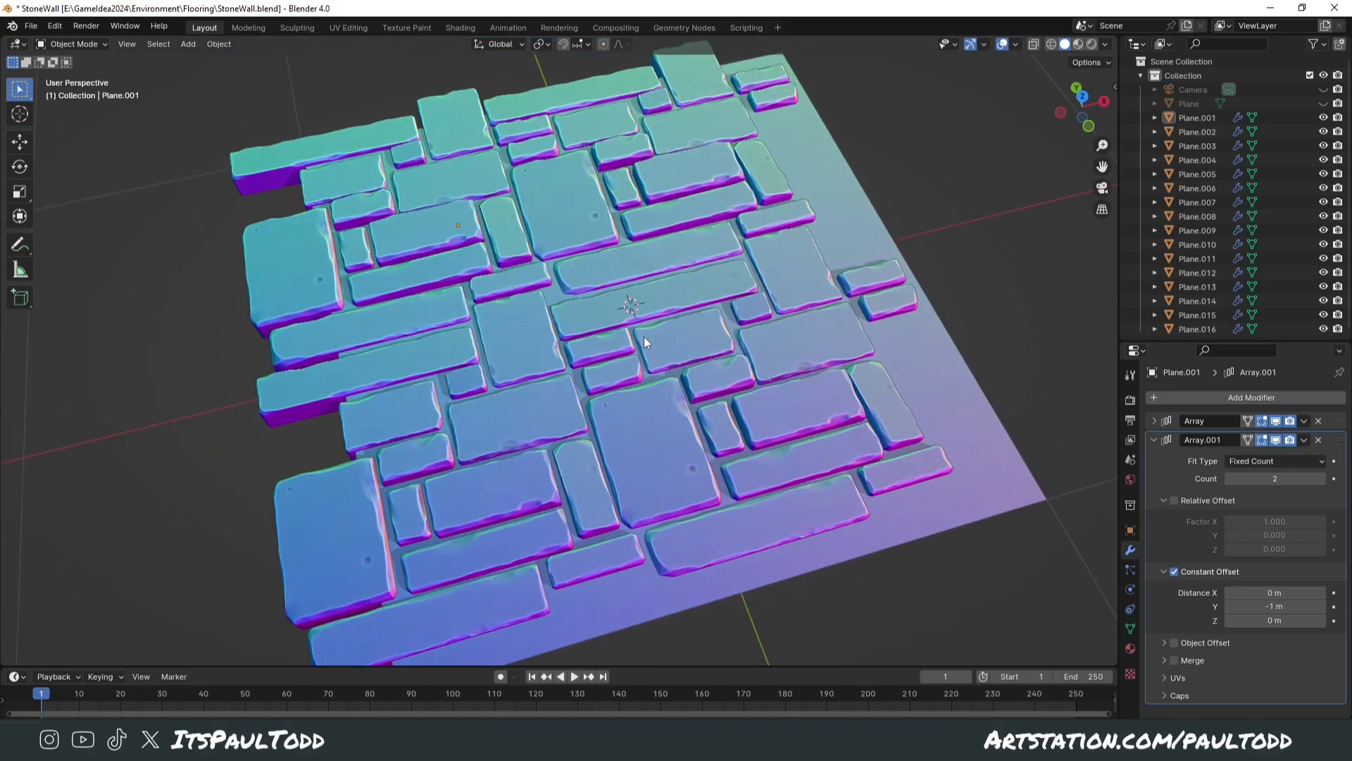
{"action": "key", "text": "KP_0"}
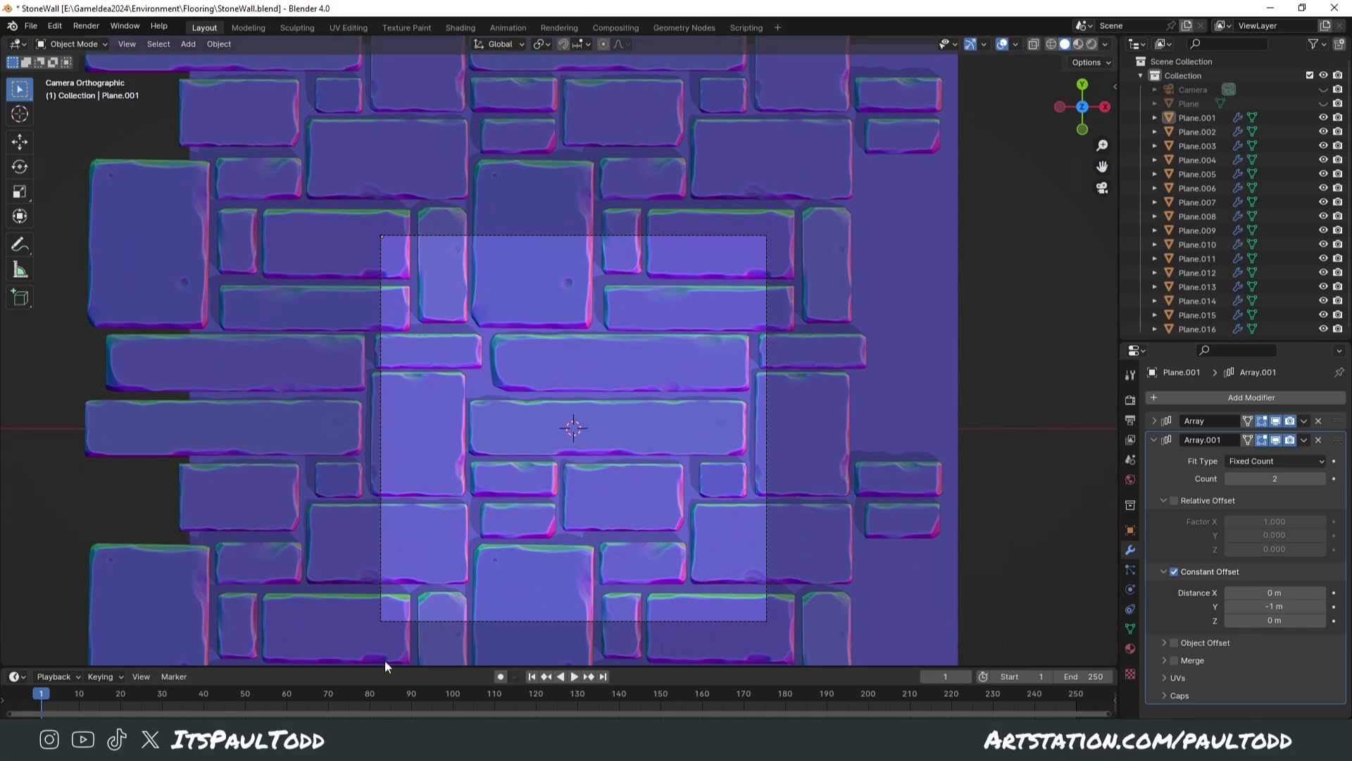
Join the brick objects Plane.002 through Plane.016 into one object, leaving Plane.001 separate
{"action": "middle_click_drag", "start_coordinate": [800, 412], "coordinate": [823, 314]}
{"action": "left_click", "coordinate": [1193, 129]}
{"action": "left_click", "coordinate": [1190, 323], "text": "shift"}
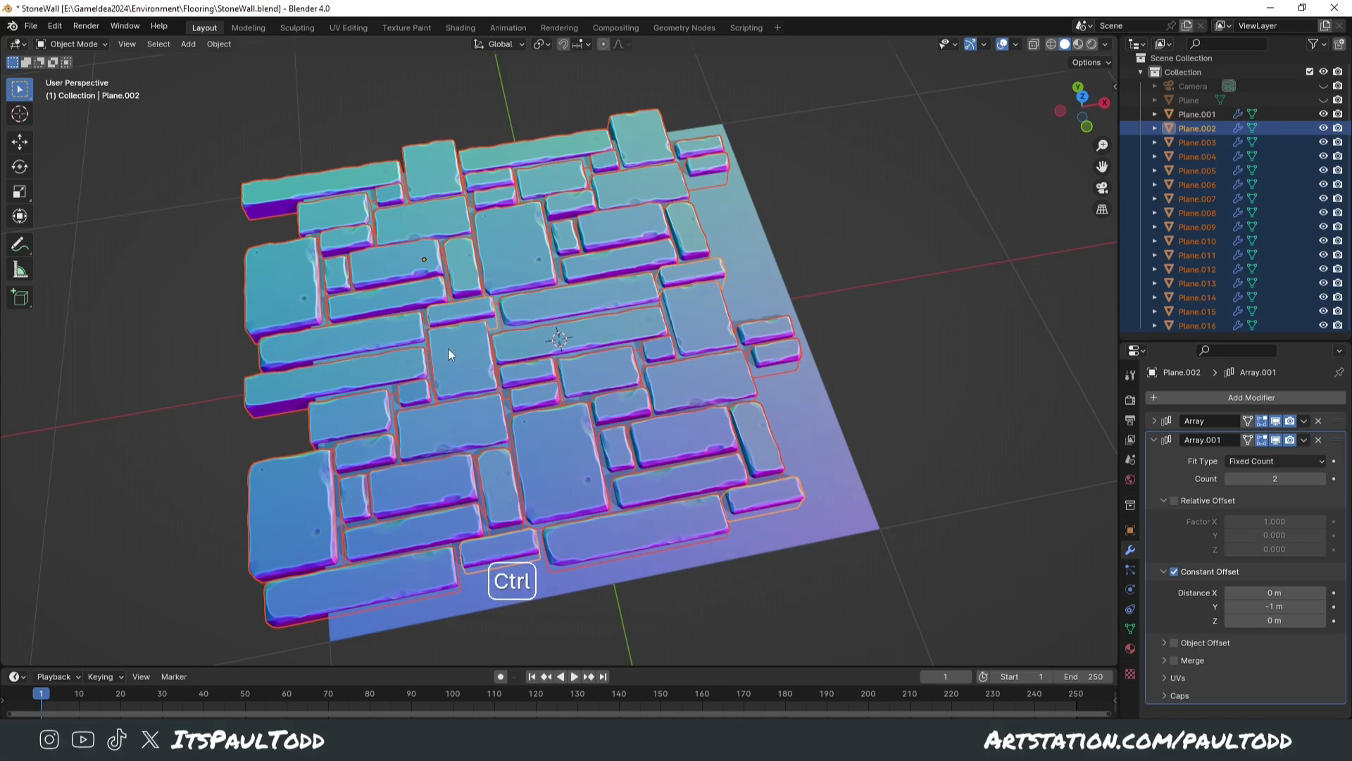
{"action": "key", "text": "ctrl+j"}
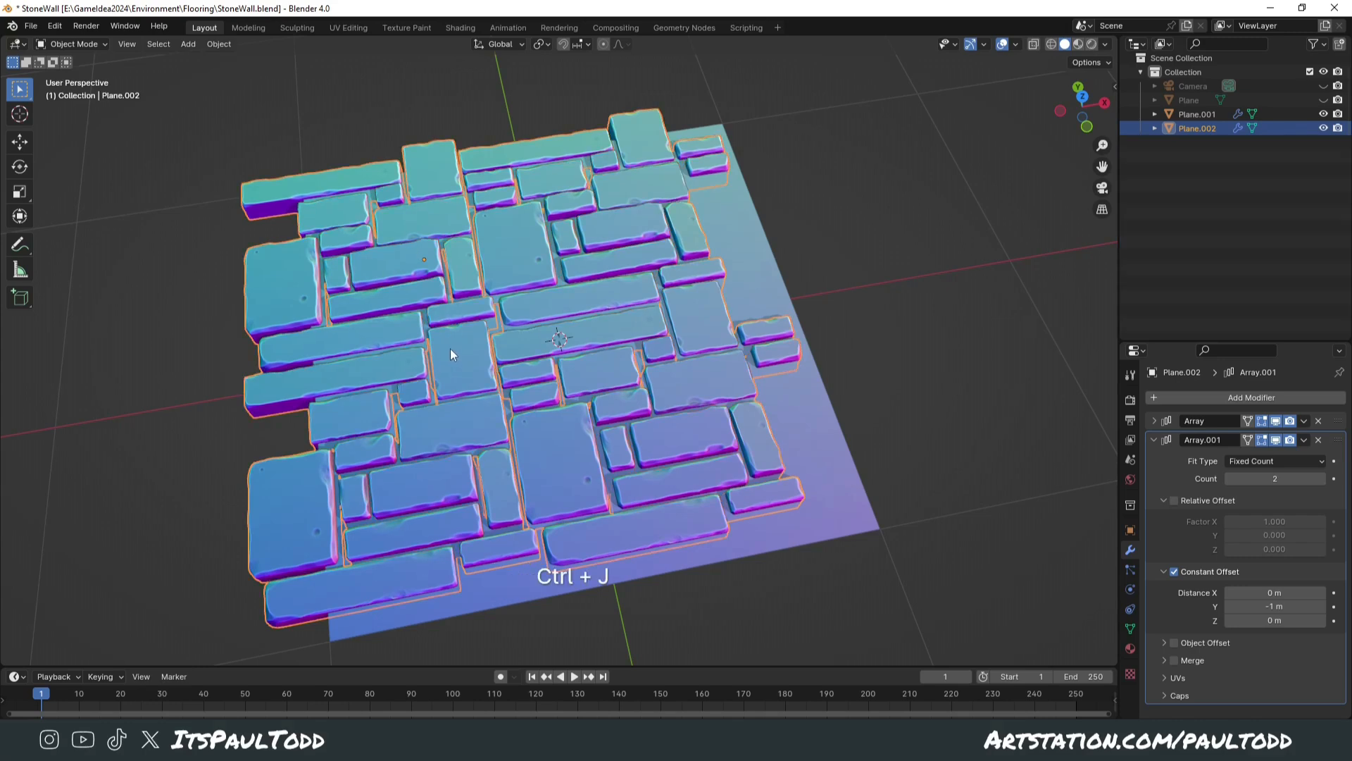
{"action": "middle_click_drag", "start_coordinate": [474, 357], "coordinate": [399, 198]}
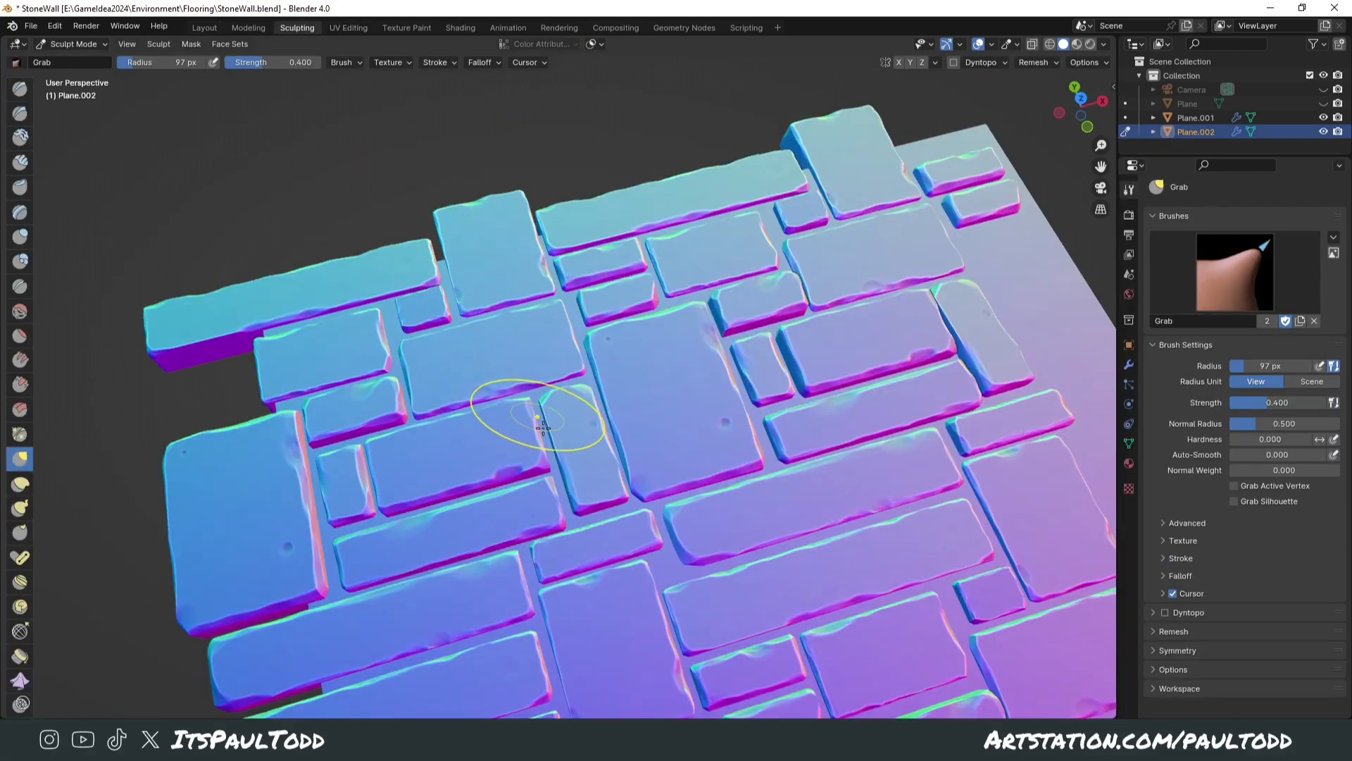
Inflate the joined bricks slightly with the Mesh Filter set to Inflate at strength 1.000 to tighten the gaps
{"action": "middle_click_drag", "start_coordinate": [528, 408], "coordinate": [438, 256], "text": "shift"}
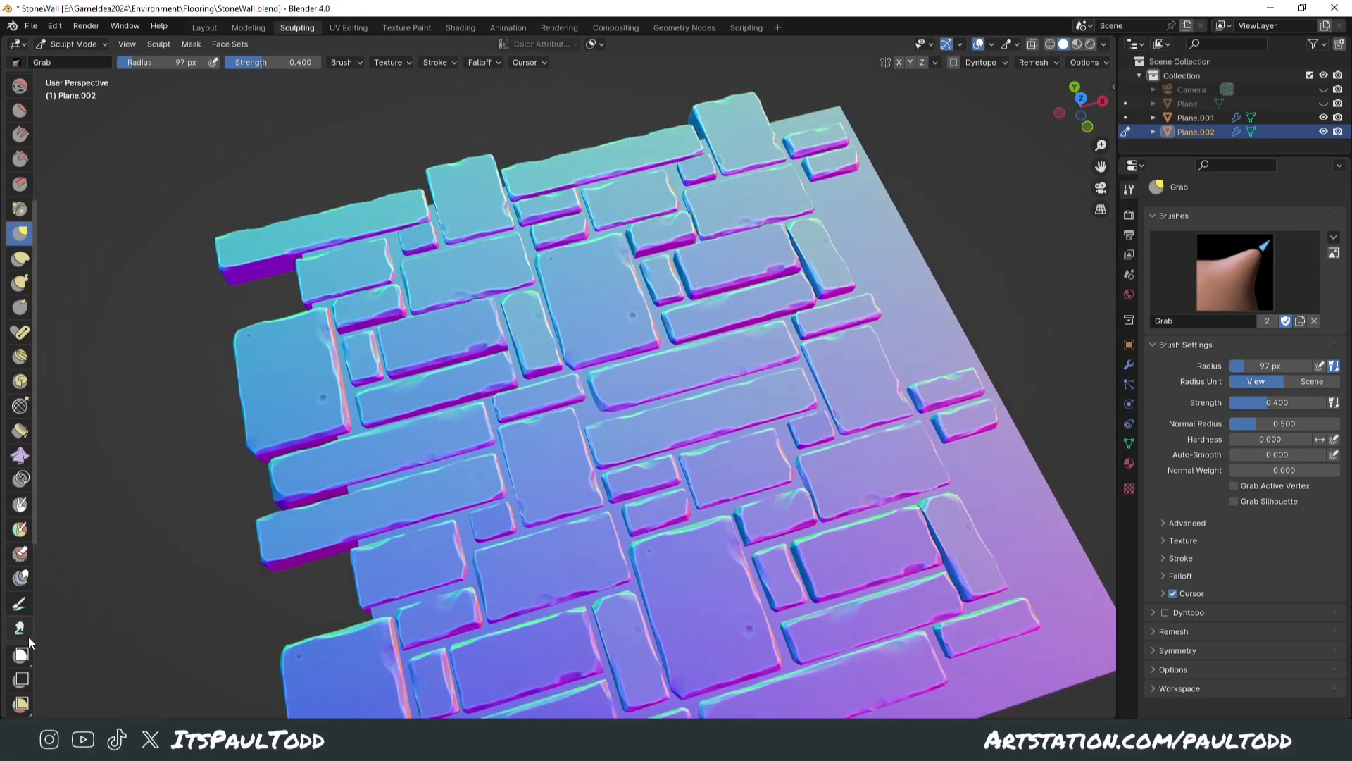
{"action": "scroll", "coordinate": [28, 645], "scroll_direction": "down", "scroll_amount": 4}
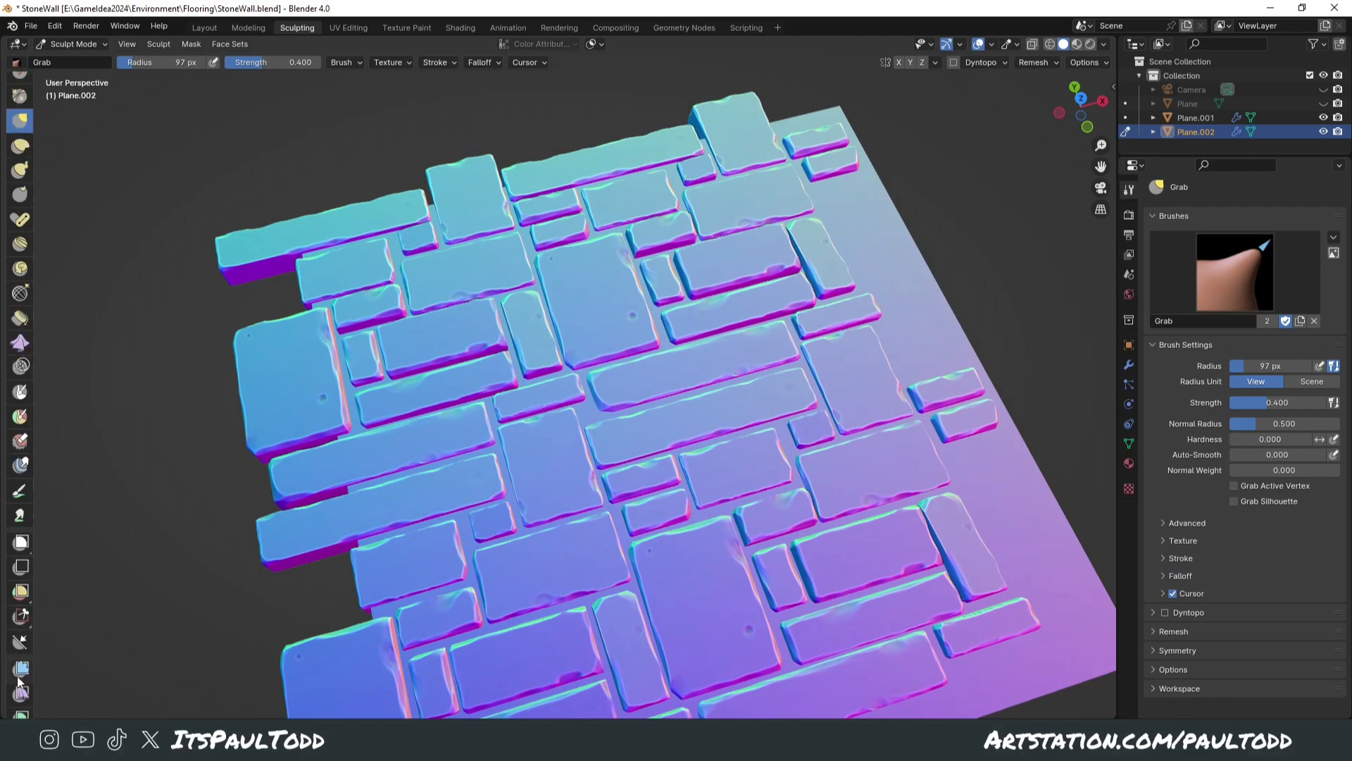
{"action": "left_click", "coordinate": [20, 669]}
{"action": "middle_click_drag", "start_coordinate": [577, 394], "coordinate": [507, 449]}
{"action": "scroll", "coordinate": [517, 469], "scroll_direction": "down", "scroll_amount": 3}
{"action": "left_click_drag", "start_coordinate": [638, 415], "coordinate": [641, 415]}
{"action": "mouse_move", "coordinate": [816, 422]}
{"action": "middle_mouse_down"}
{"action": "mouse_move", "coordinate": [843, 379]}
{"action": "mouse_move", "coordinate": [839, 346]}
{"action": "mouse_move", "coordinate": [912, 310]}
{"action": "mouse_move", "coordinate": [908, 325]}
{"action": "middle_mouse_up"}
{"action": "scroll", "coordinate": [843, 379], "scroll_direction": "up", "scroll_amount": 3}
{"action": "mouse_move", "coordinate": [611, 377]}
{"action": "middle_mouse_down"}
{"action": "mouse_move", "coordinate": [620, 422]}
{"action": "mouse_move", "coordinate": [599, 450]}
{"action": "middle_mouse_up"}
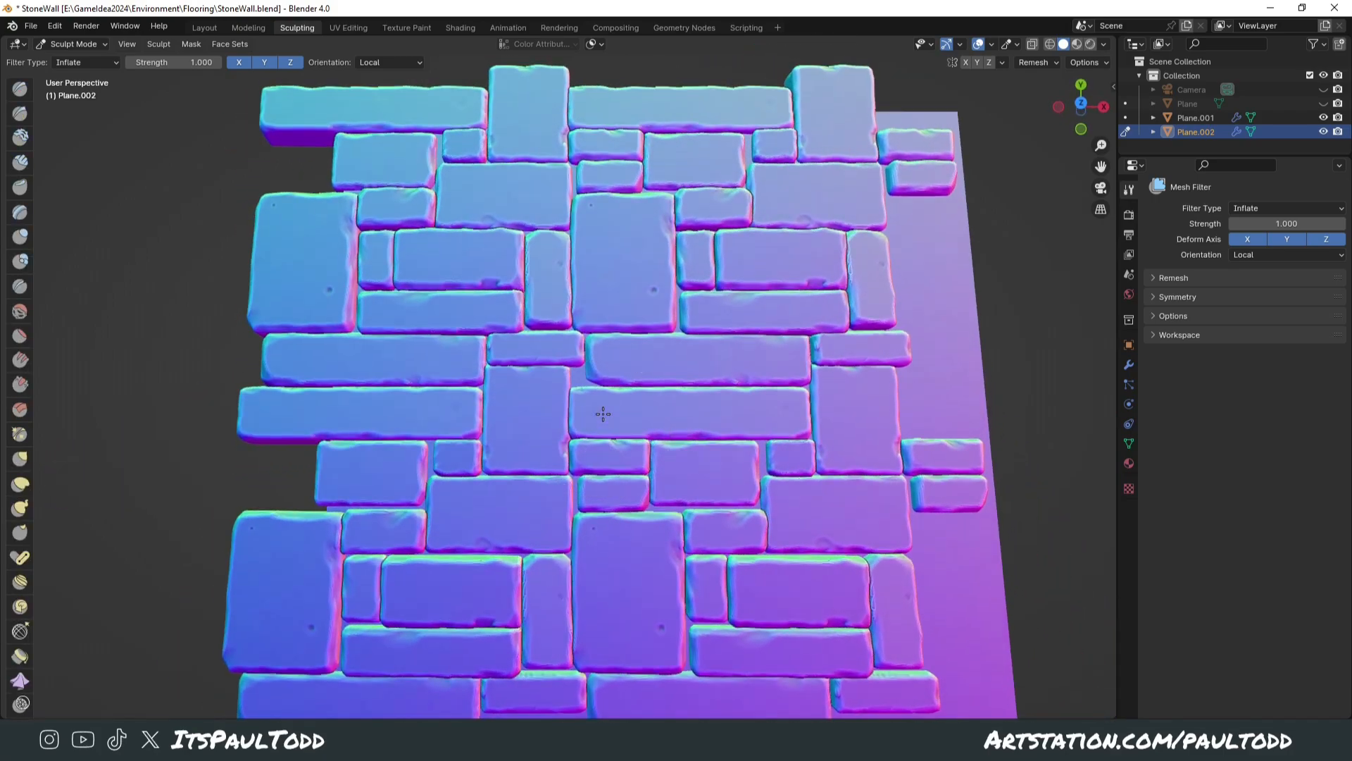
{"action": "scroll", "coordinate": [512, 438], "scroll_direction": "up", "scroll_amount": 5}
{"action": "scroll", "coordinate": [417, 545], "scroll_direction": "down", "scroll_amount": 5}
Apply smooth shading to the joined brick object in Object Mode and deselect it
{"action": "middle_click_drag", "start_coordinate": [417, 545], "coordinate": [429, 535]}
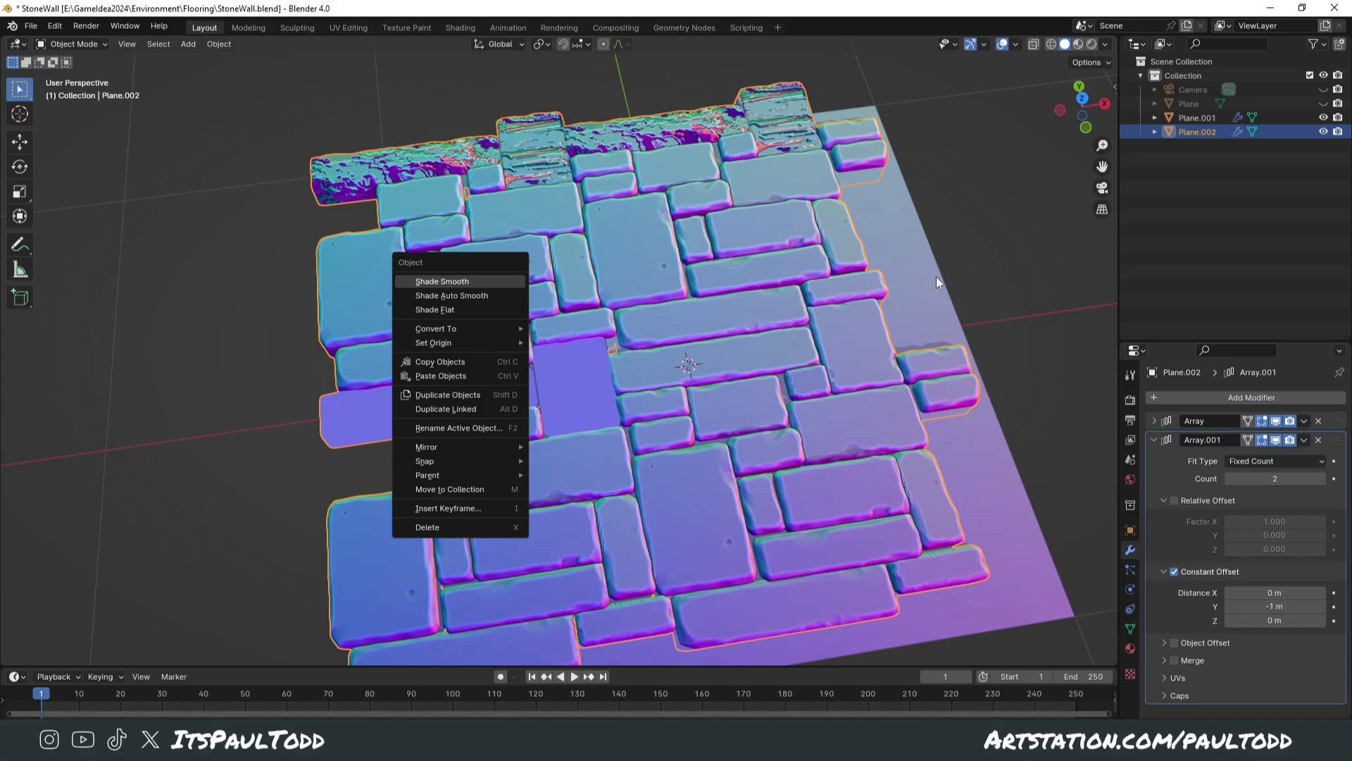
{"action": "key", "text": "Return"}
{"action": "mouse_move", "coordinate": [831, 272]}
{"action": "middle_mouse_down"}
{"action": "mouse_move", "coordinate": [885, 191]}
{"action": "mouse_move", "coordinate": [903, 217]}
{"action": "mouse_move", "coordinate": [700, 299]}
{"action": "mouse_move", "coordinate": [810, 240]}
{"action": "middle_mouse_up"}
{"action": "scroll", "coordinate": [902, 213], "scroll_direction": "up", "scroll_amount": 2}
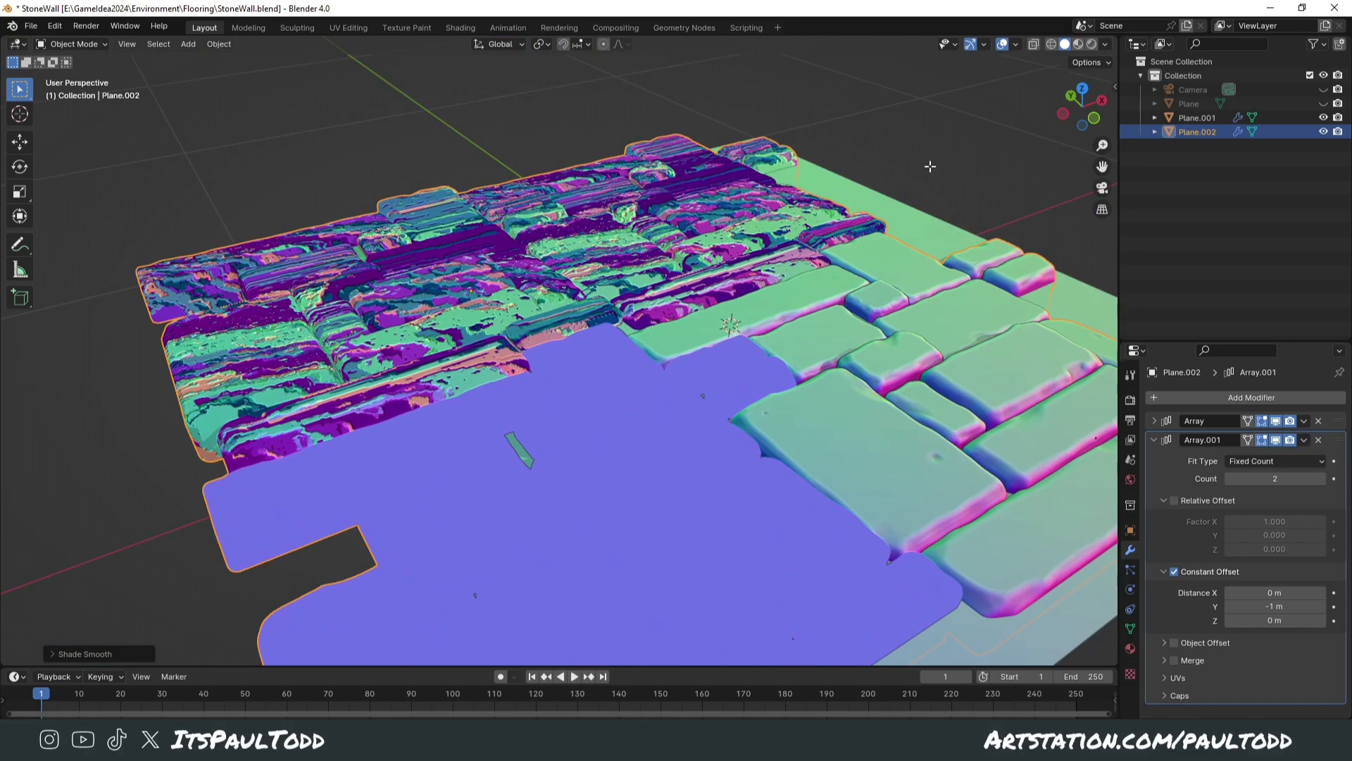
{"action": "key", "text": "Tab"}
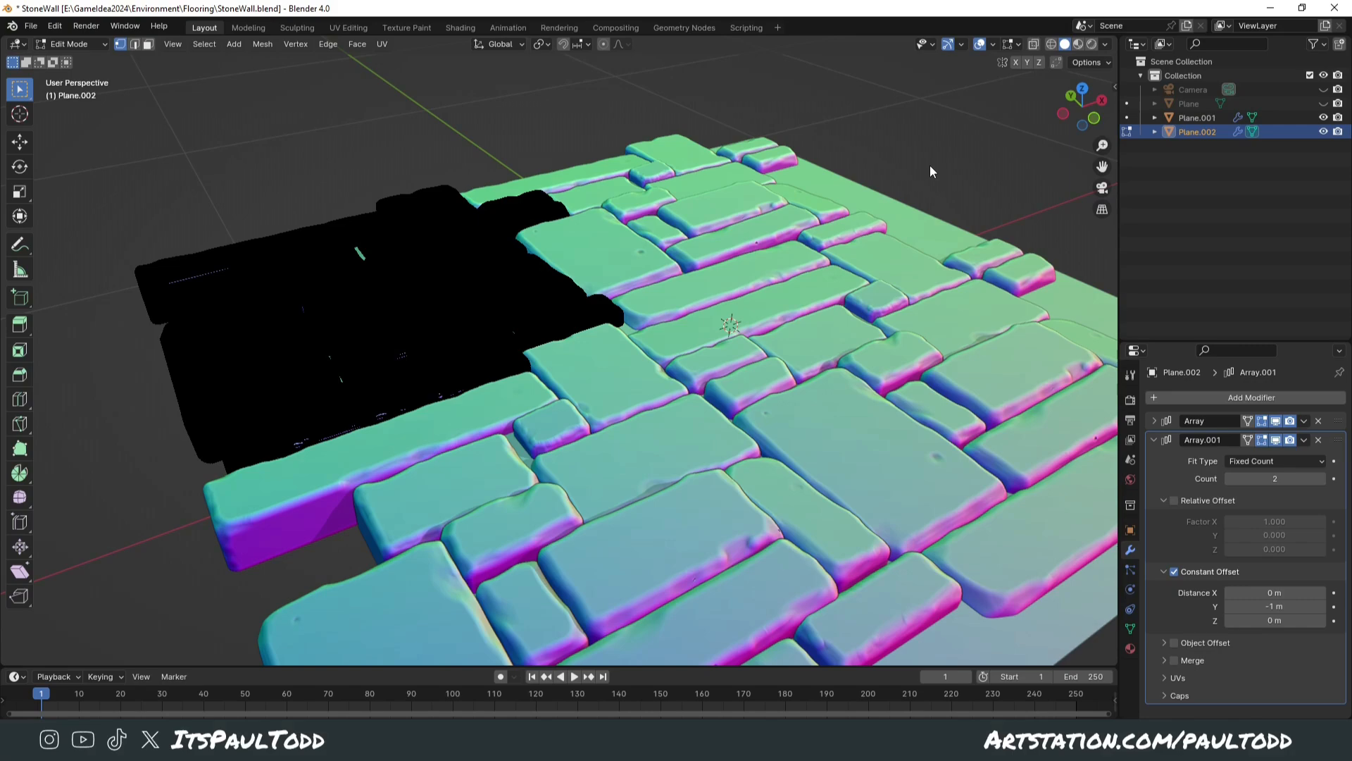
{"action": "key", "text": "Tab"}
{"action": "left_click", "coordinate": [930, 169]}
Inspect the smooth-shaded bricks and the gaps between them from above and at a low angle
{"action": "middle_click_drag", "start_coordinate": [924, 169], "coordinate": [895, 234]}
{"action": "scroll", "coordinate": [895, 229], "scroll_direction": "down", "scroll_amount": 2}
{"action": "middle_click_drag", "start_coordinate": [731, 461], "coordinate": [717, 494]}
{"action": "scroll", "coordinate": [634, 444], "scroll_direction": "up", "scroll_amount": 3}
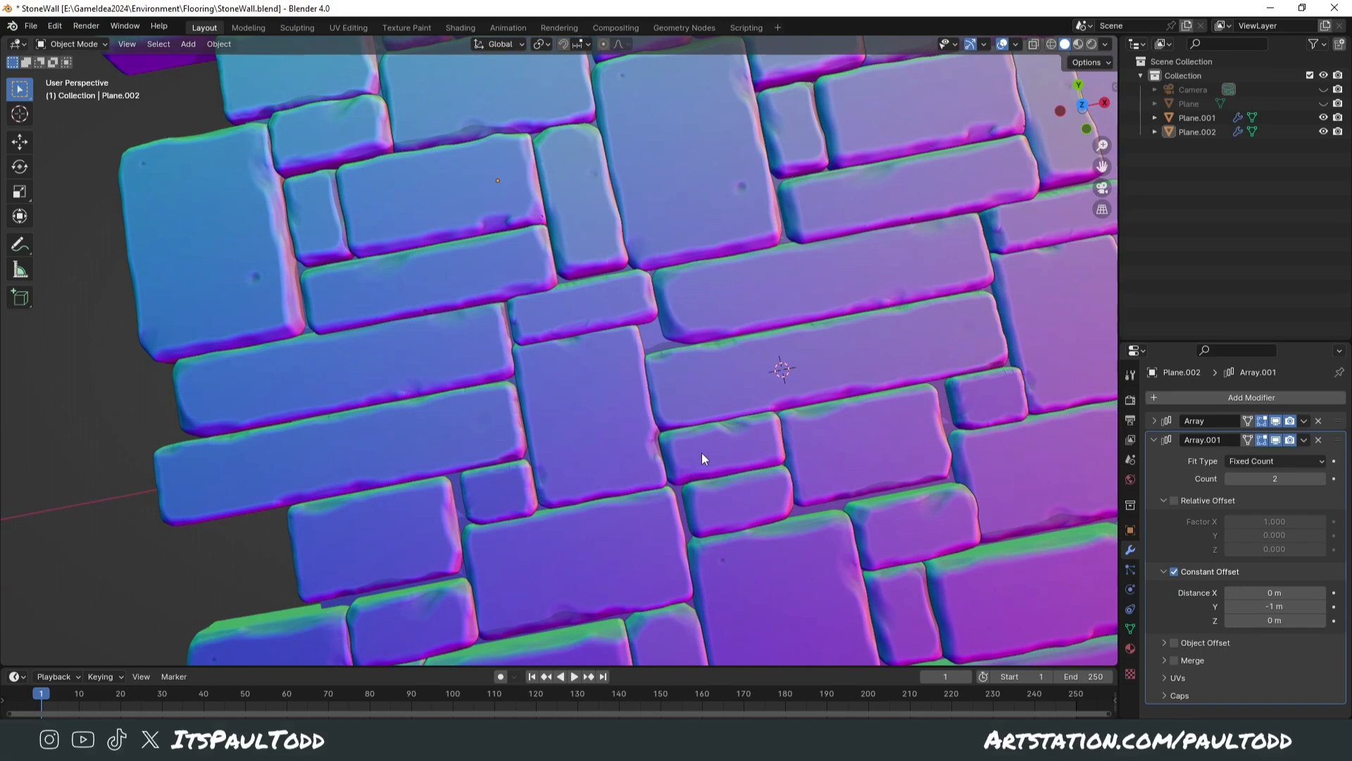
{"action": "scroll", "coordinate": [715, 390], "scroll_direction": "down", "scroll_amount": 3}
{"action": "scroll", "coordinate": [676, 386], "scroll_direction": "up", "scroll_amount": 3}
{"action": "middle_click_drag", "start_coordinate": [715, 390], "coordinate": [652, 401]}
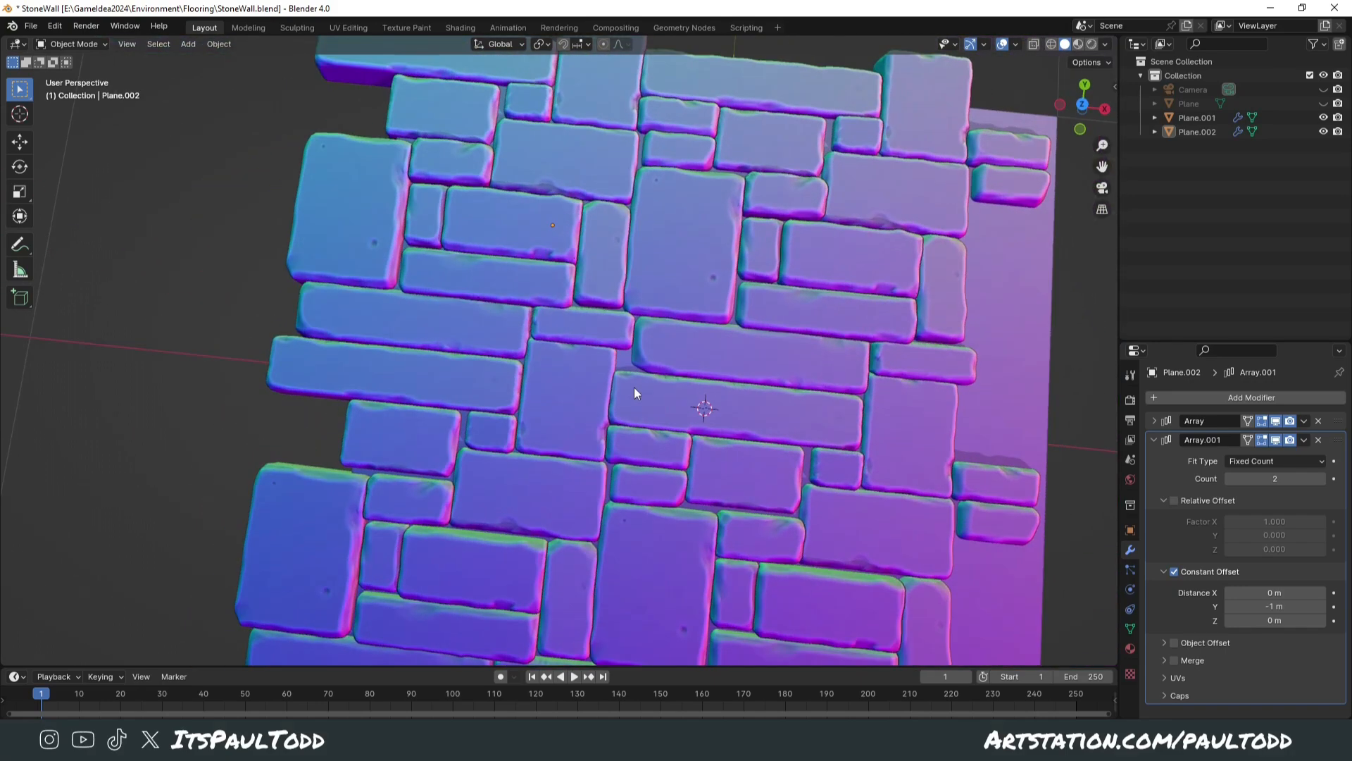
{"action": "middle_click_drag", "start_coordinate": [765, 424], "coordinate": [609, 365]}
{"action": "scroll", "coordinate": [784, 391], "scroll_direction": "down", "scroll_amount": 4}
{"action": "scroll", "coordinate": [782, 305], "scroll_direction": "up", "scroll_amount": 4}
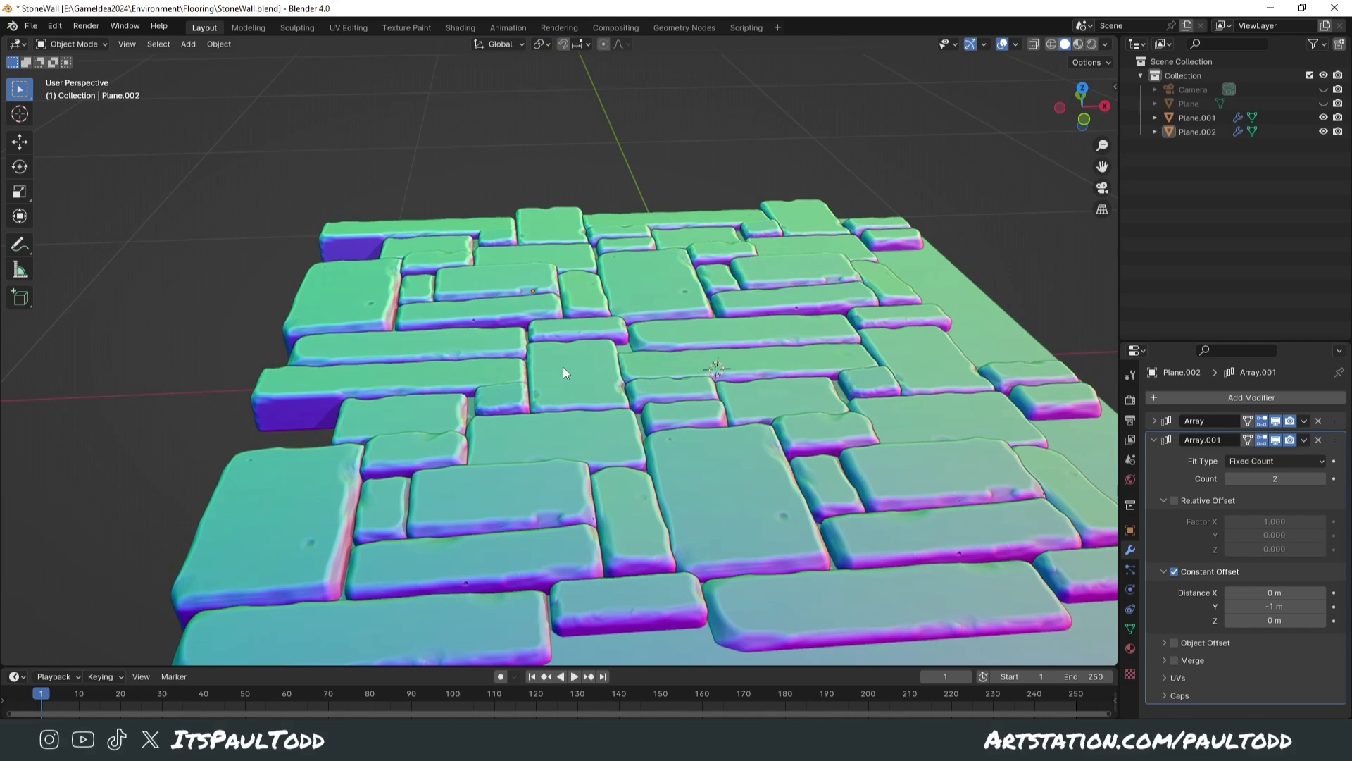
Add a Decimate modifier to the joined bricks in Collapse mode with a ratio of 0.1
{"action": "left_click", "coordinate": [489, 404]}
{"action": "scroll", "coordinate": [637, 433], "scroll_direction": "down", "scroll_amount": 3}
{"action": "middle_click_drag", "start_coordinate": [826, 373], "coordinate": [687, 377], "text": "shift"}
{"action": "middle_click_drag", "start_coordinate": [686, 377], "coordinate": [737, 415]}
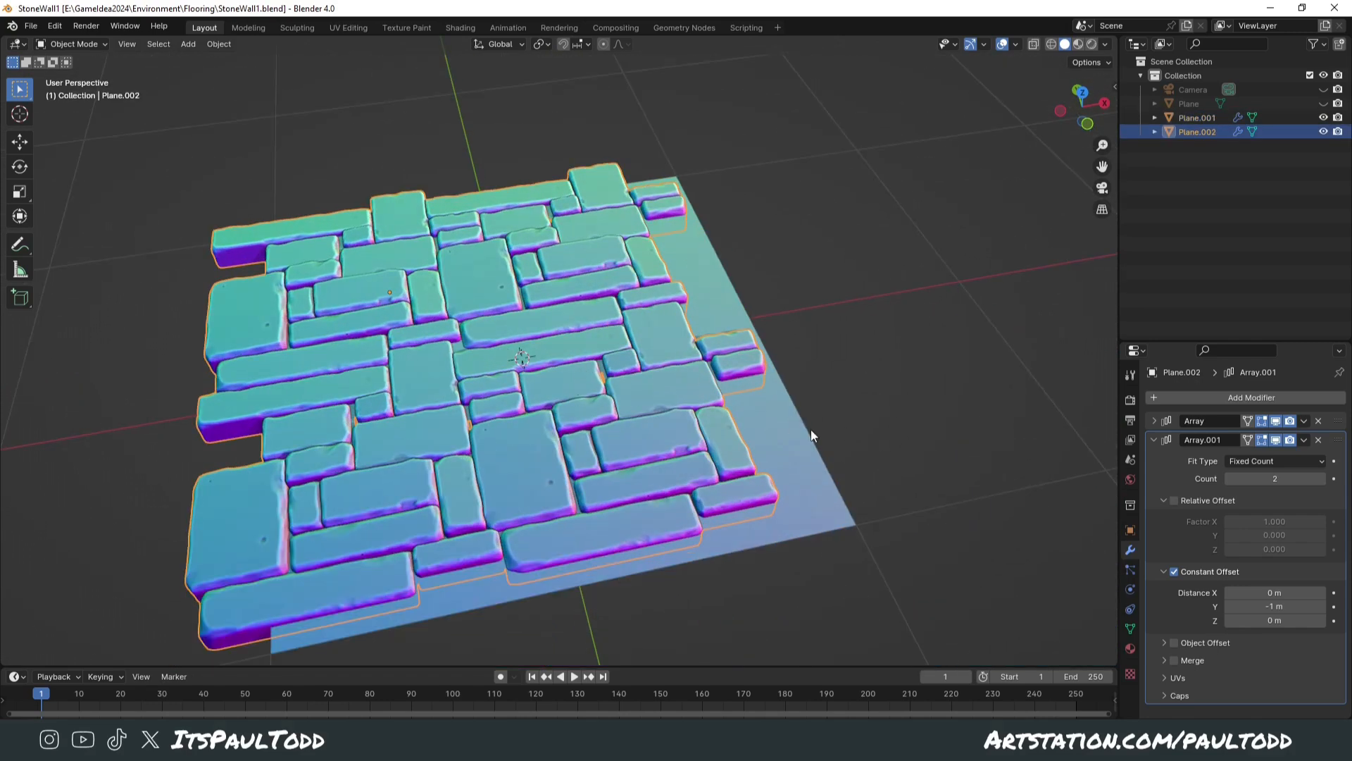
{"action": "left_click", "coordinate": [1222, 402]}
{"action": "key", "text": "space"}
{"action": "type", "text": "dec"}
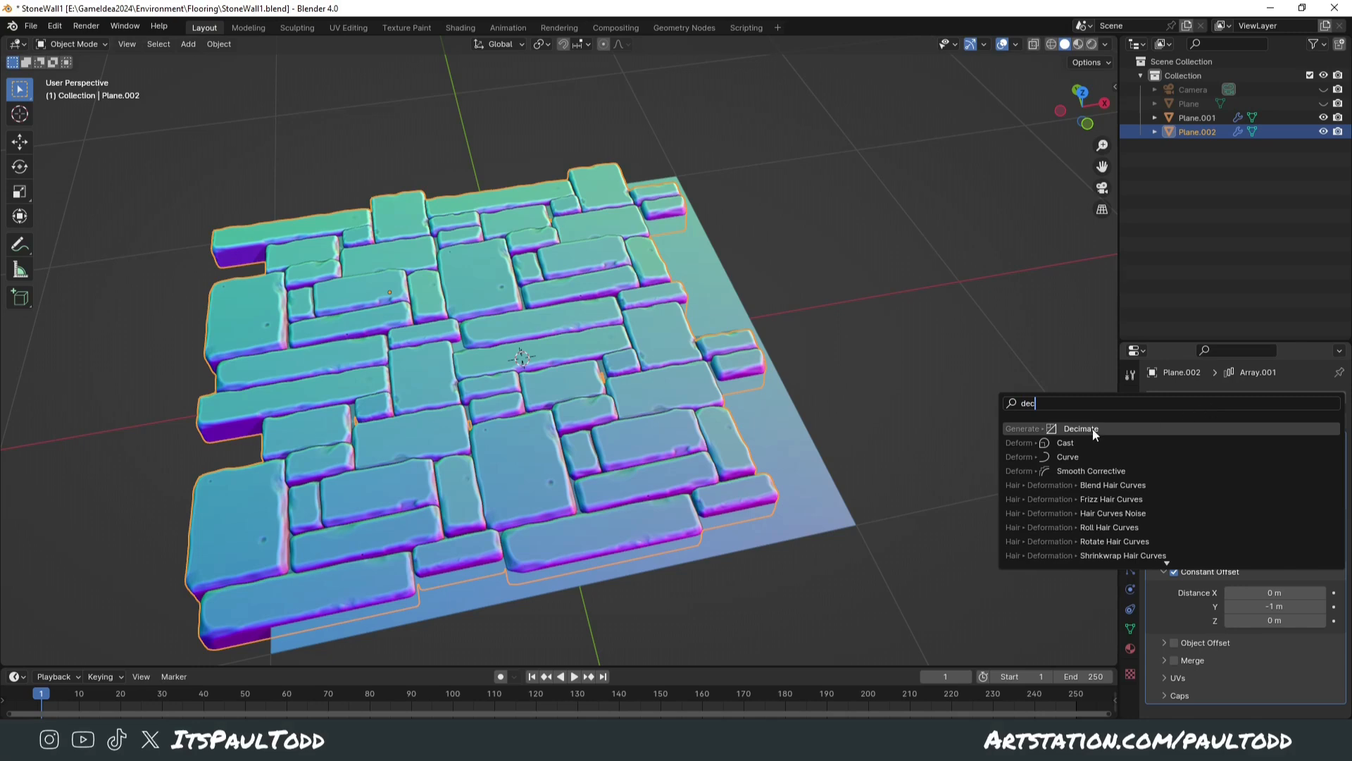
{"action": "left_click", "coordinate": [1081, 428]}
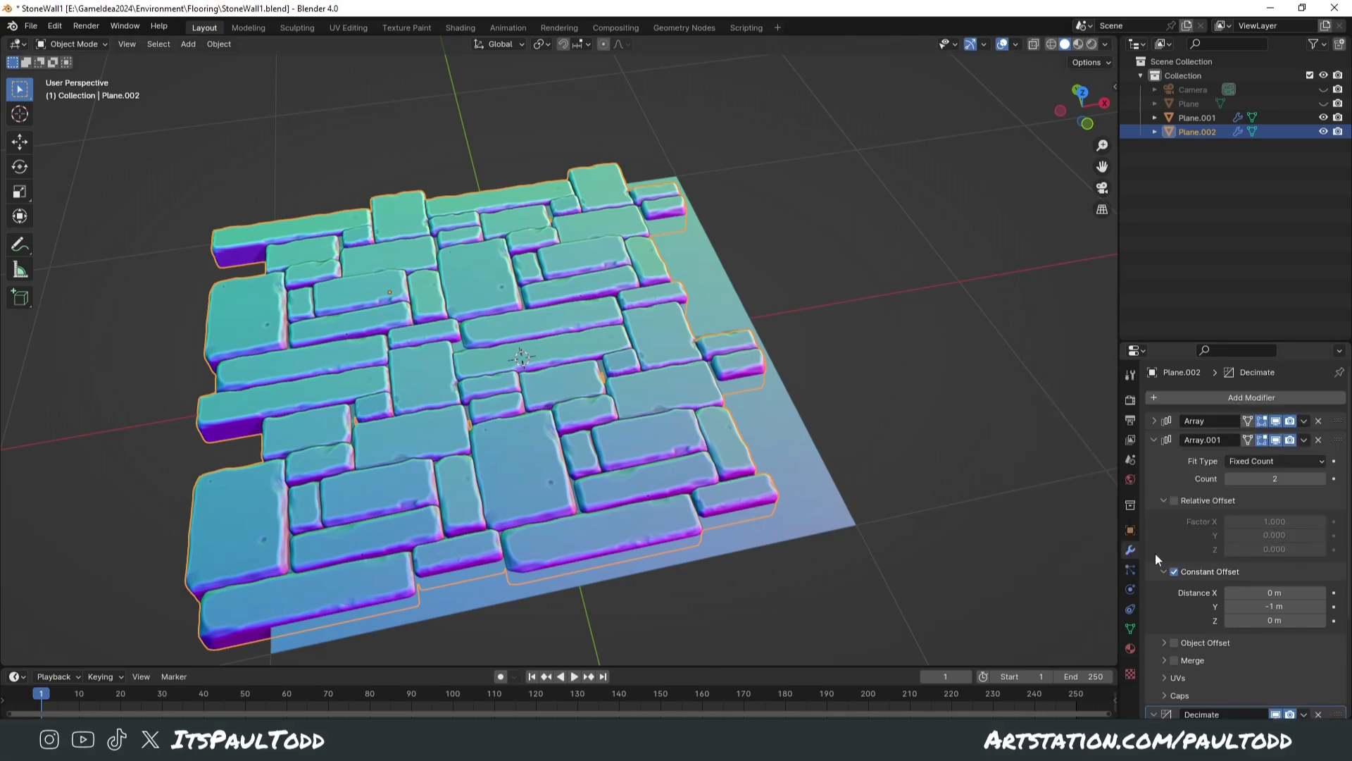
{"action": "scroll", "coordinate": [1219, 679], "scroll_direction": "down", "scroll_amount": 5}
{"action": "left_click", "coordinate": [1255, 623]}
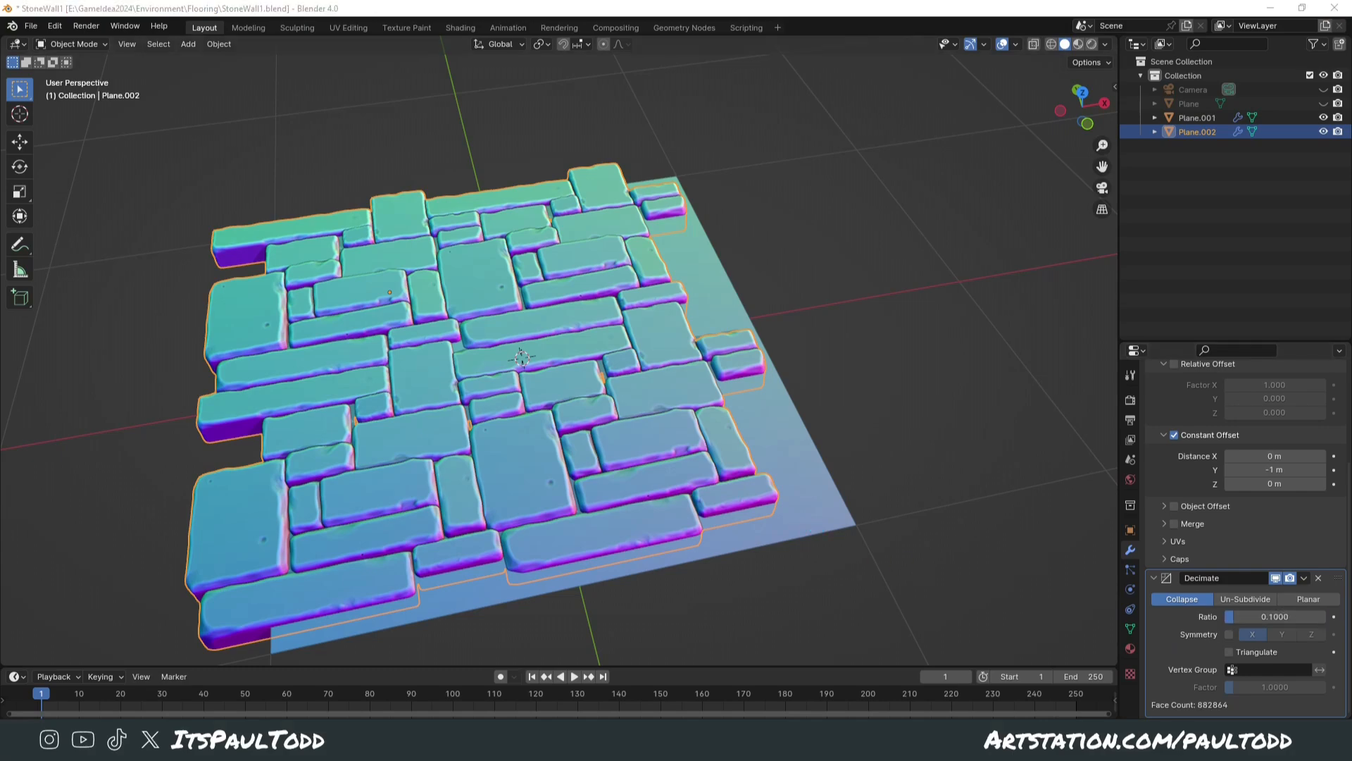
Join the decimated bricks into the base plane Plane.001 so the wall is a single object
{"action": "scroll", "coordinate": [793, 454], "scroll_direction": "up", "scroll_amount": 5}
{"action": "middle_click_drag", "start_coordinate": [784, 456], "coordinate": [836, 420]}
{"action": "scroll", "coordinate": [837, 420], "scroll_direction": "down", "scroll_amount": 5}
{"action": "middle_click_drag", "start_coordinate": [759, 455], "coordinate": [797, 424]}
{"action": "scroll", "coordinate": [796, 426], "scroll_direction": "up", "scroll_amount": 3}
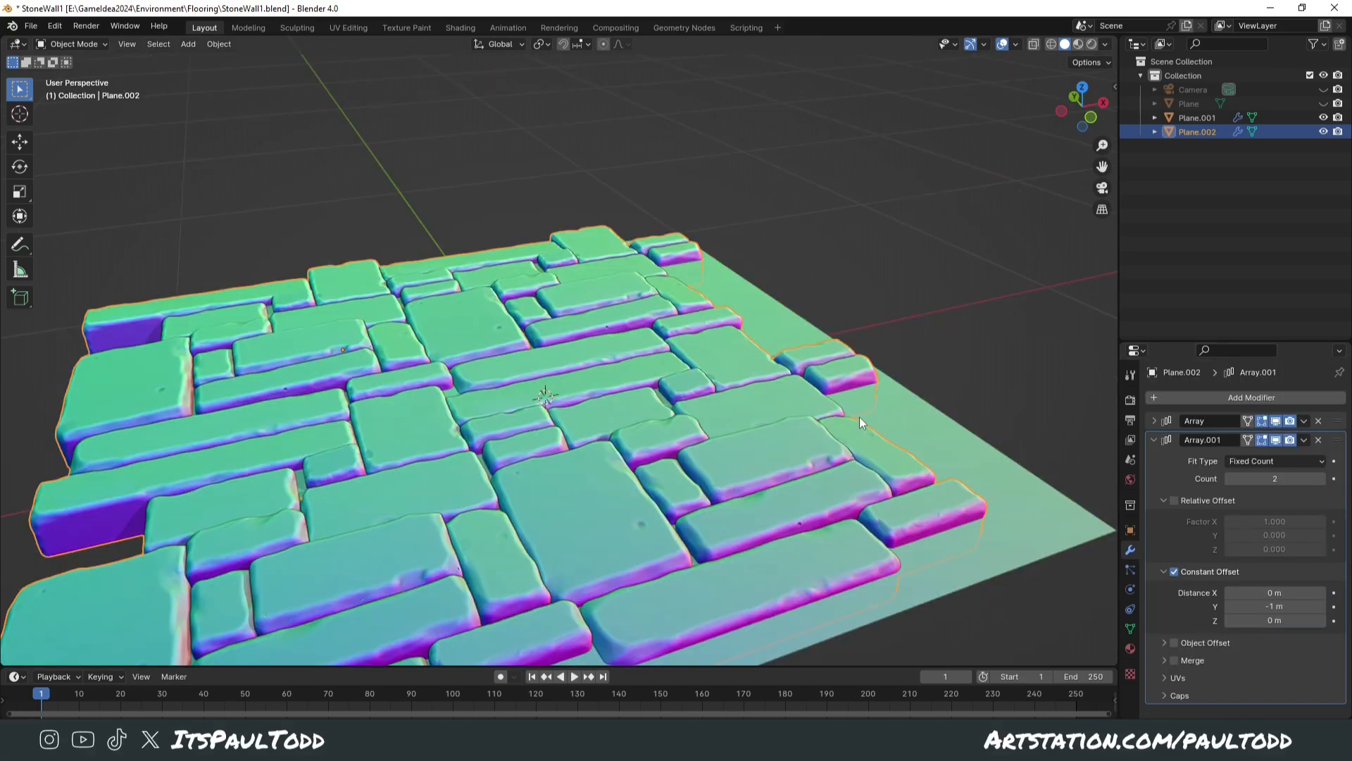
{"action": "left_click", "coordinate": [931, 411], "text": "shift"}
{"action": "key", "text": "ctrl+j"}
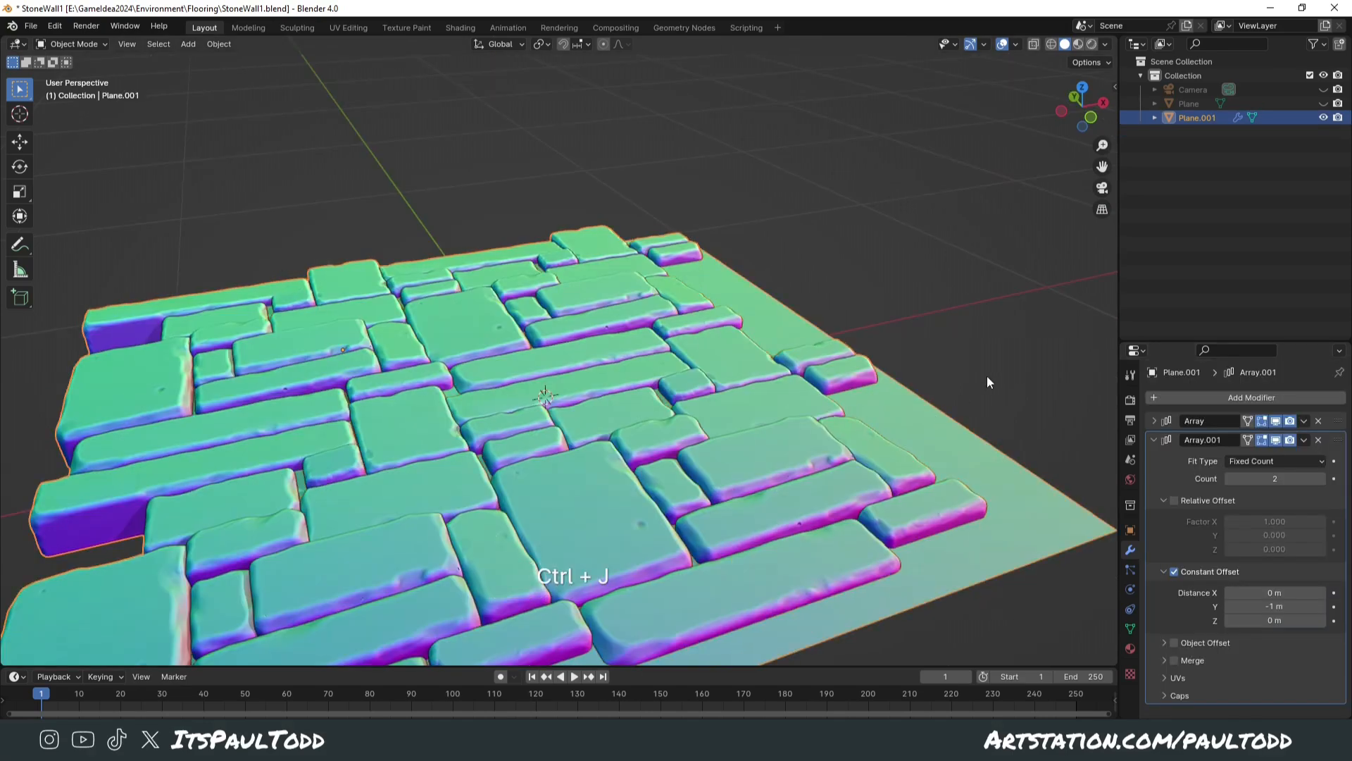
{"action": "key", "text": "g"}
{"action": "right_click", "coordinate": [810, 441]}
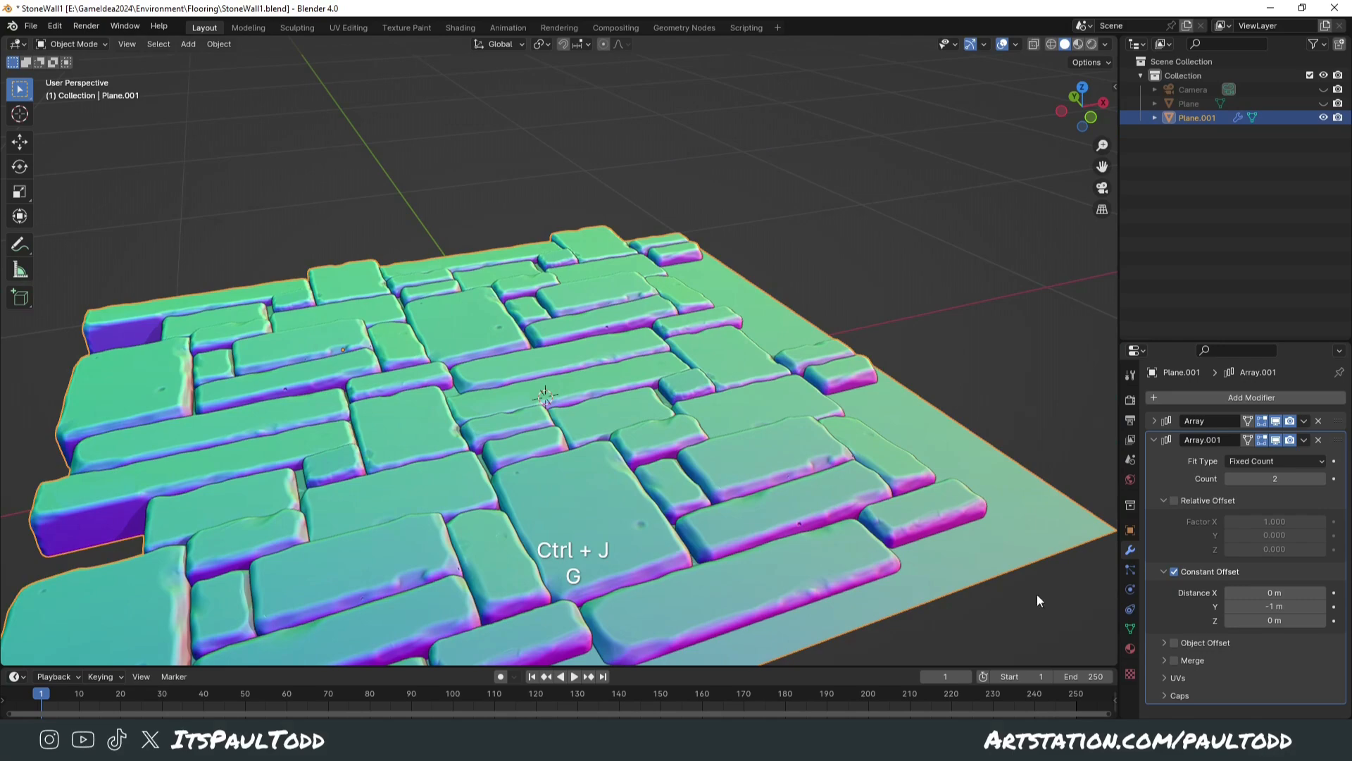
Examine the joined wall's decimated topology in Edit Mode and check the layout in top view
{"action": "middle_click_drag", "start_coordinate": [677, 384], "coordinate": [743, 359]}
{"action": "middle_click_drag", "start_coordinate": [796, 282], "coordinate": [751, 305]}
{"action": "key", "text": "Tab"}
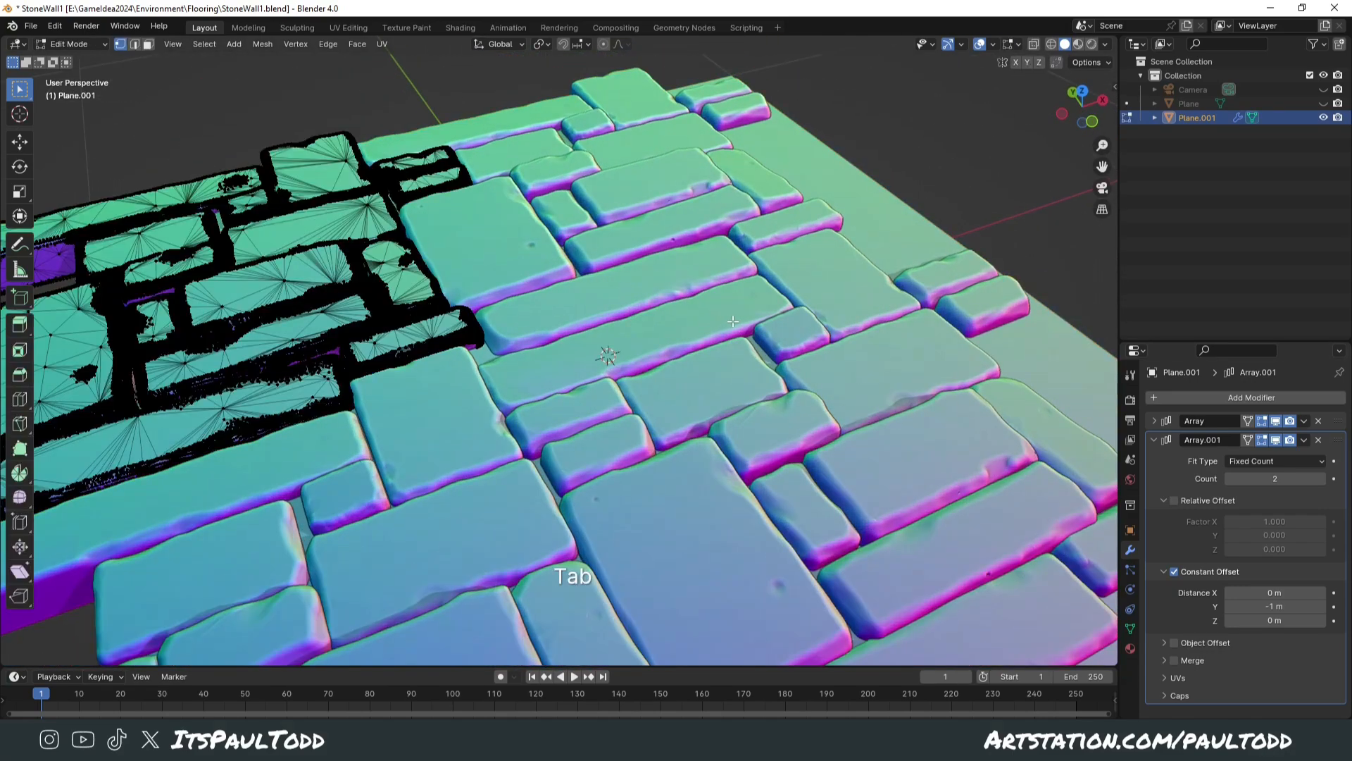
{"action": "key", "text": "KP_7"}
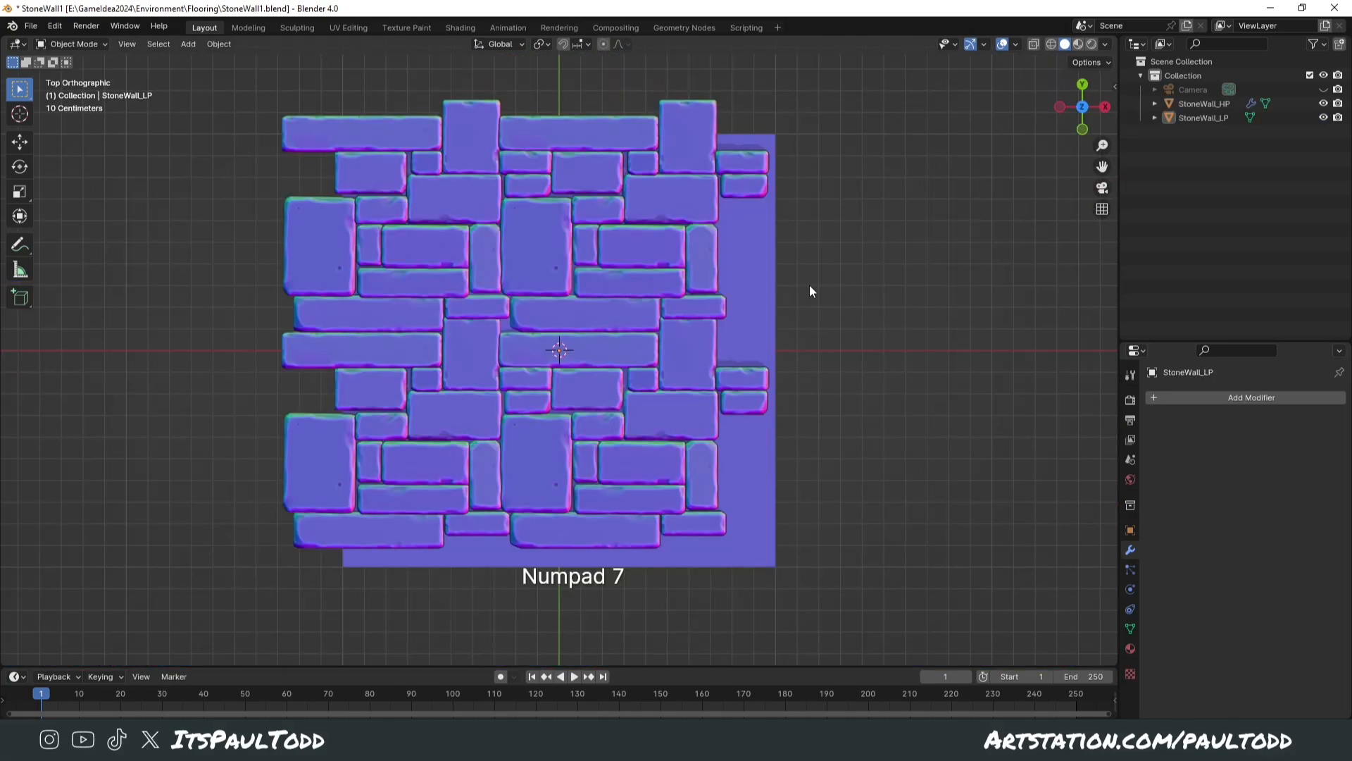
Select the high-poly wall mesh StoneWall_HP in preparation for exporting it
{"action": "middle_click_drag", "start_coordinate": [810, 284], "coordinate": [829, 239]}
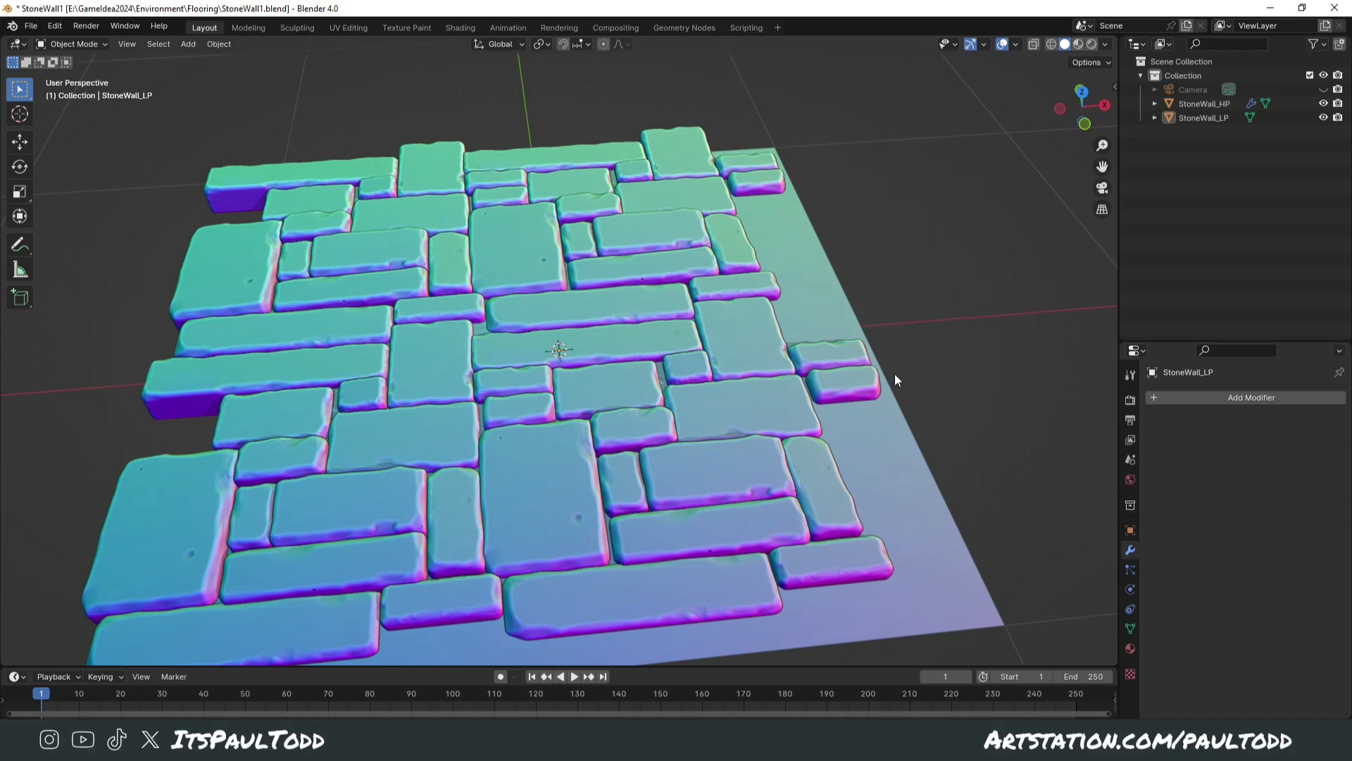
{"action": "left_click", "coordinate": [788, 371]}
{"action": "left_click", "coordinate": [931, 341]}
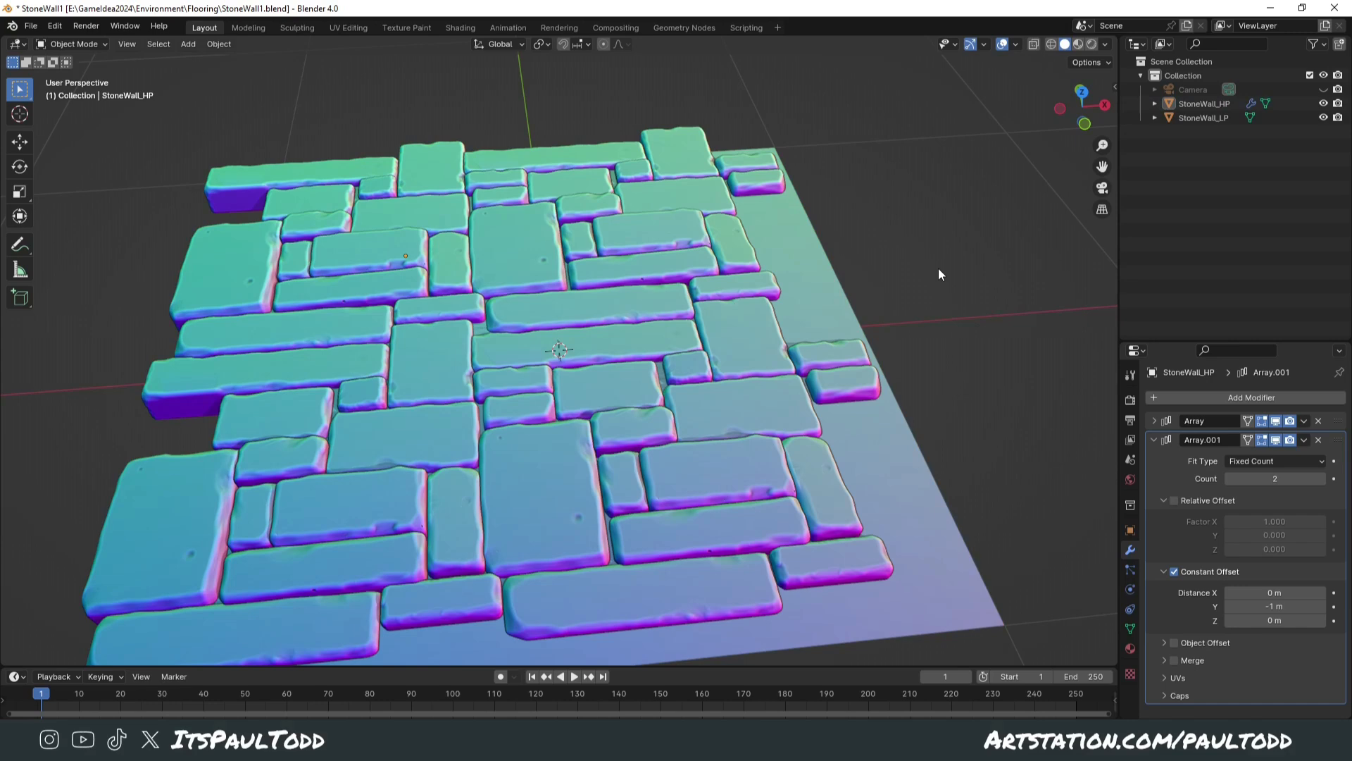
{"action": "left_click", "coordinate": [737, 298]}
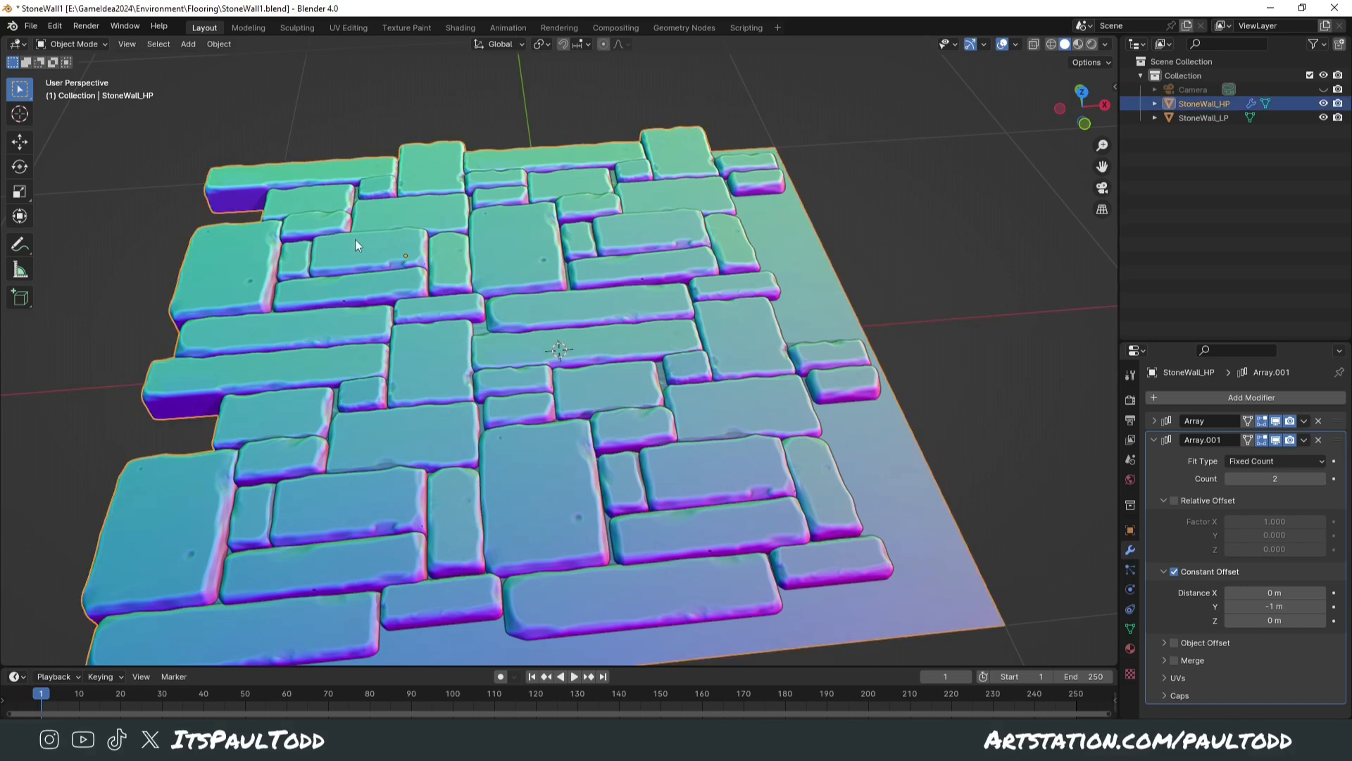
{"action": "left_click", "coordinate": [31, 24]}
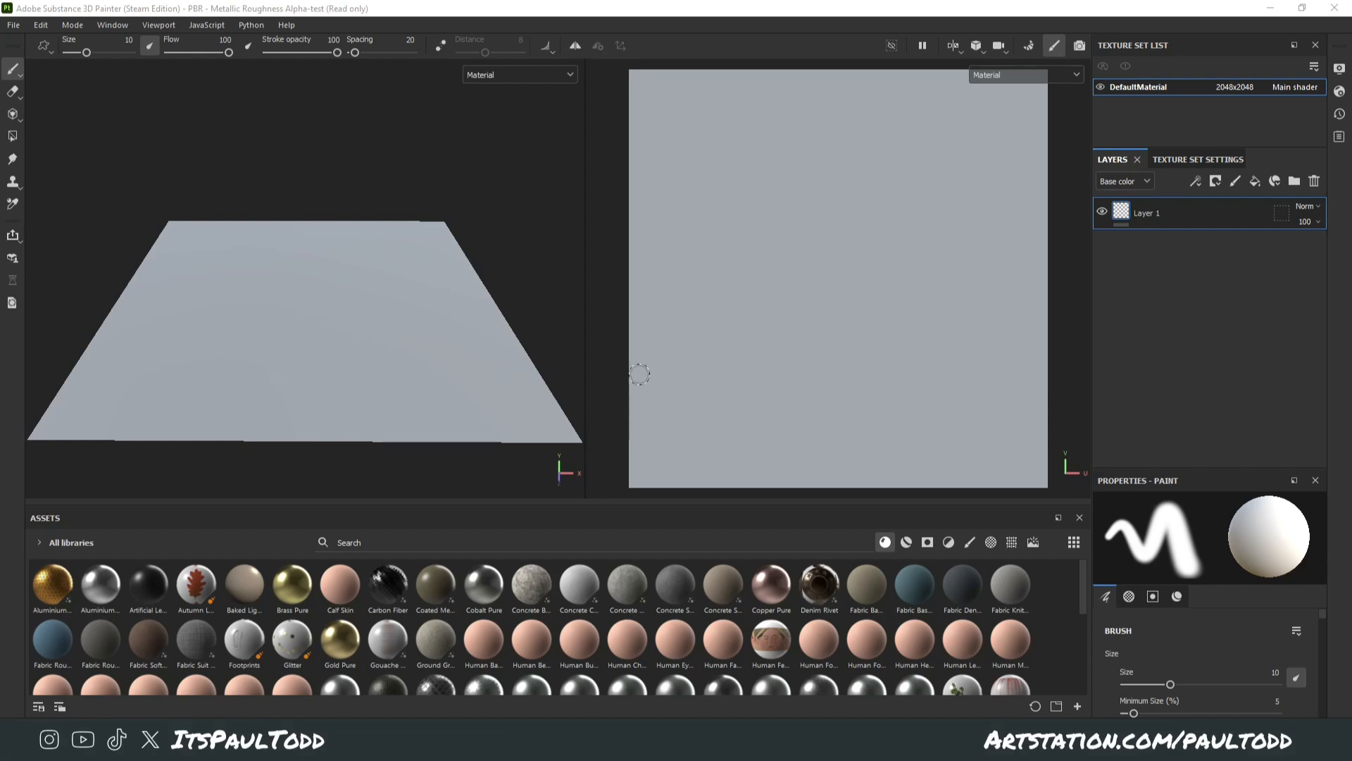
In Substance 3D Painter's mesh map baking, set the output size to 2048 and load StoneWall1_HP as the high definition mesh
{"action": "left_click", "coordinate": [1035, 46]}
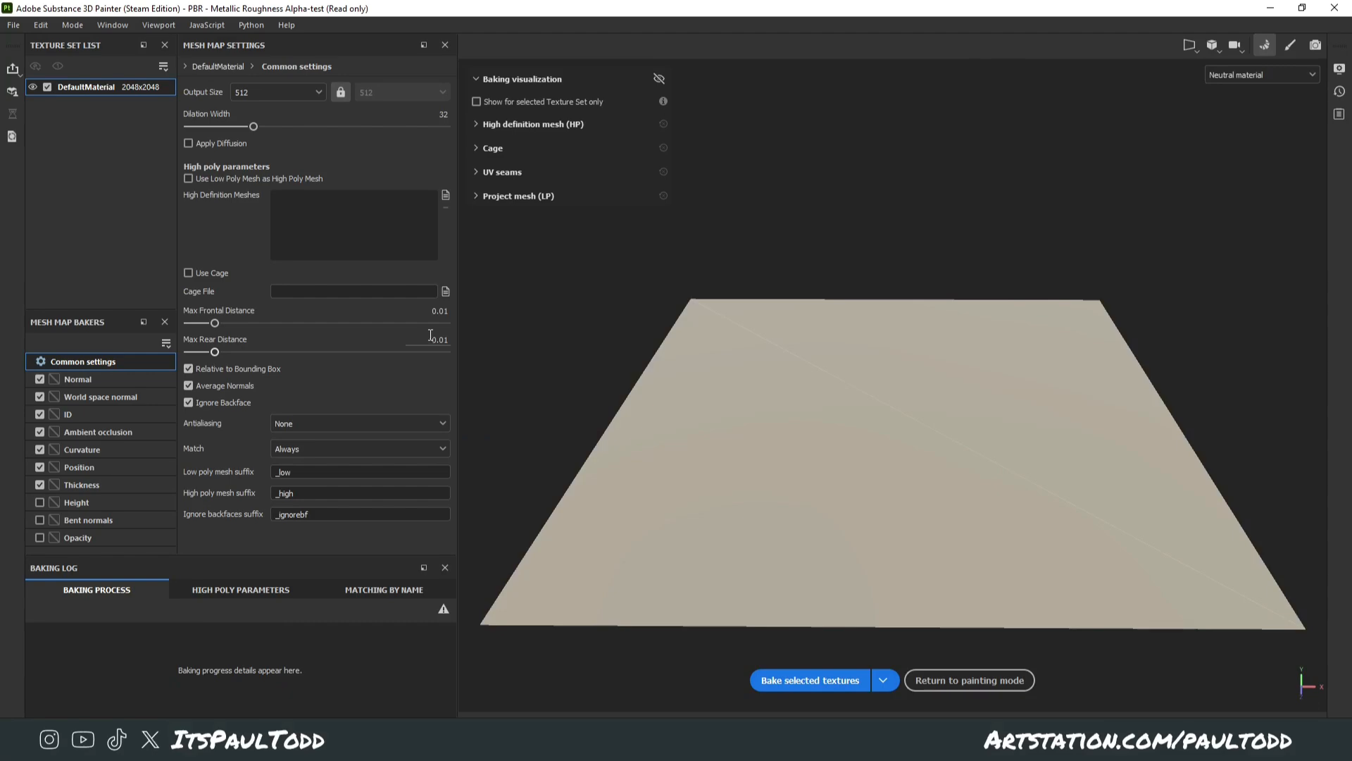
{"action": "left_click", "coordinate": [296, 94]}
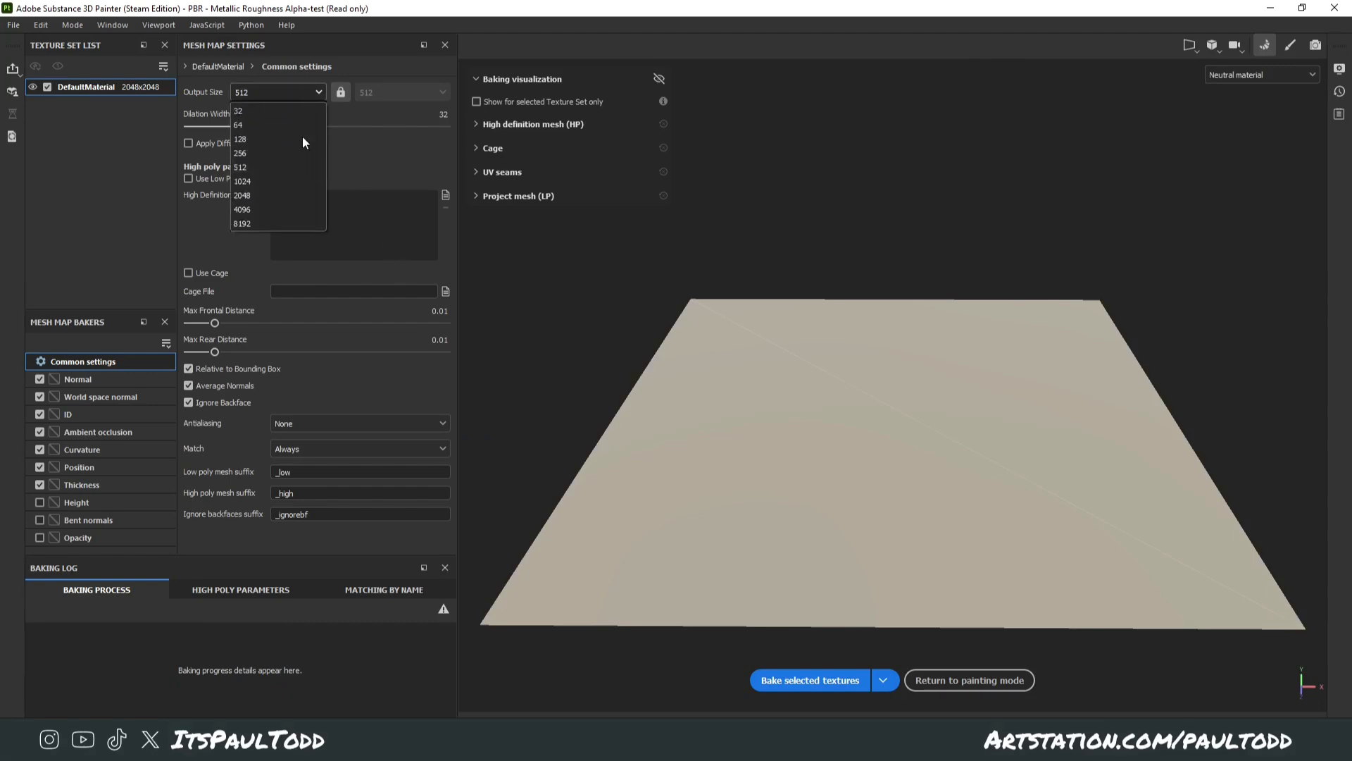
{"action": "left_click", "coordinate": [269, 195]}
{"action": "left_click", "coordinate": [445, 195]}
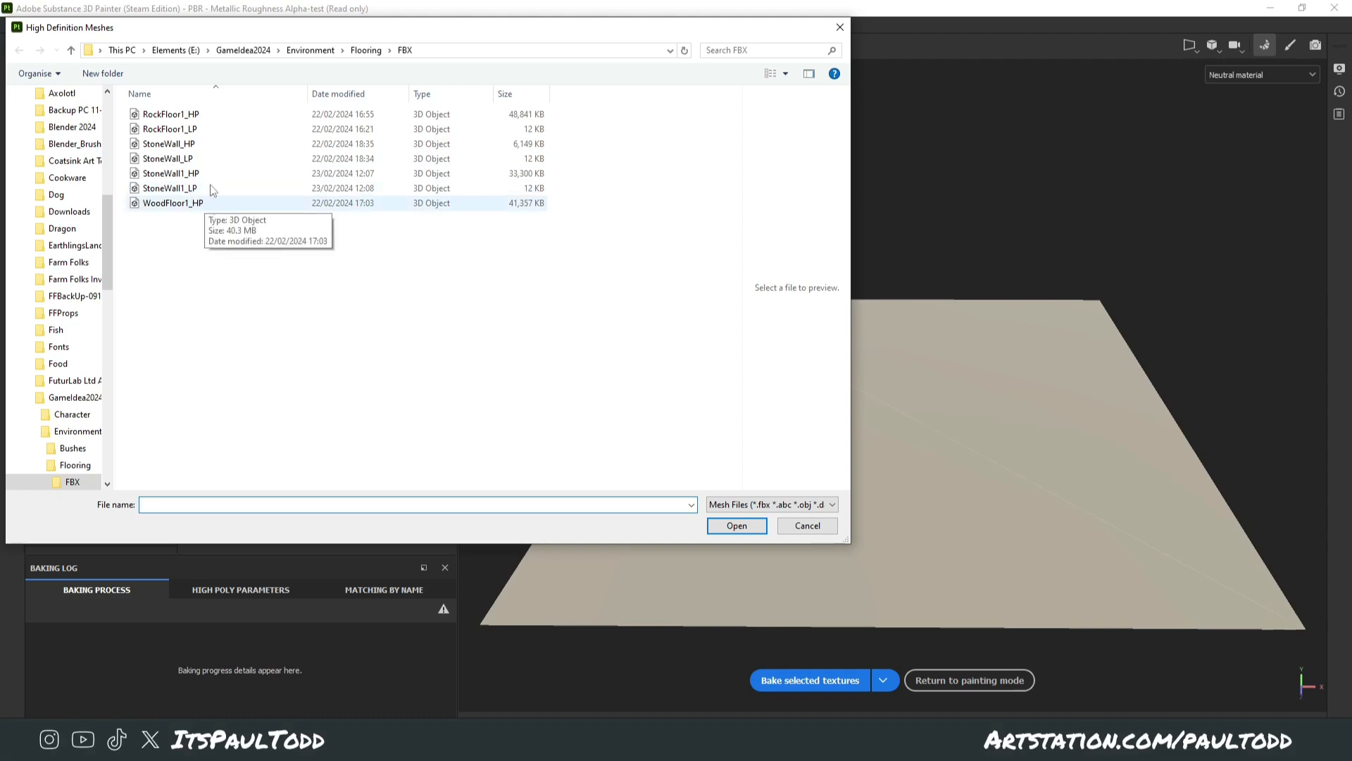
{"action": "double_click", "coordinate": [210, 175]}
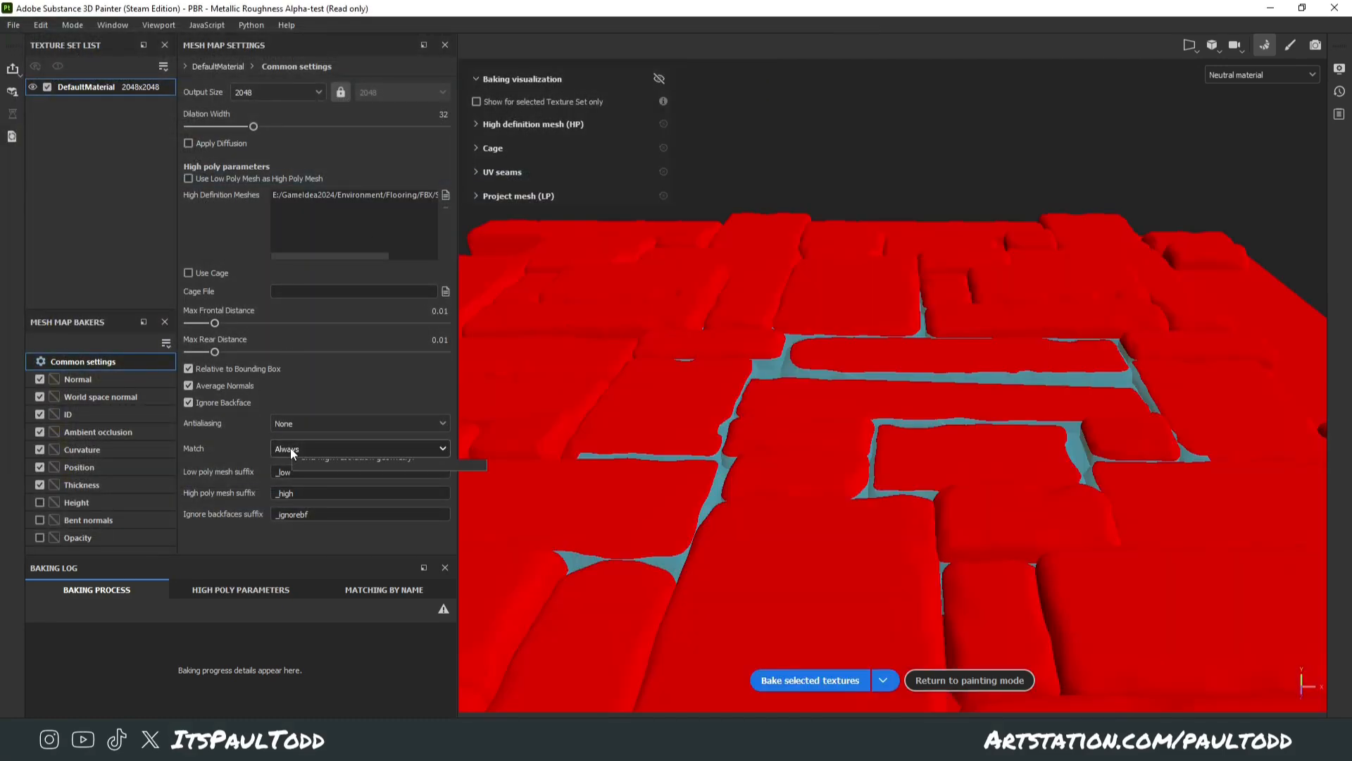
Match the bake By Mesh Name, with low poly suffix _LP and high poly suffix _HP
{"action": "left_click", "coordinate": [299, 449]}
{"action": "left_click", "coordinate": [301, 482]}
{"action": "double_click", "coordinate": [299, 474]}
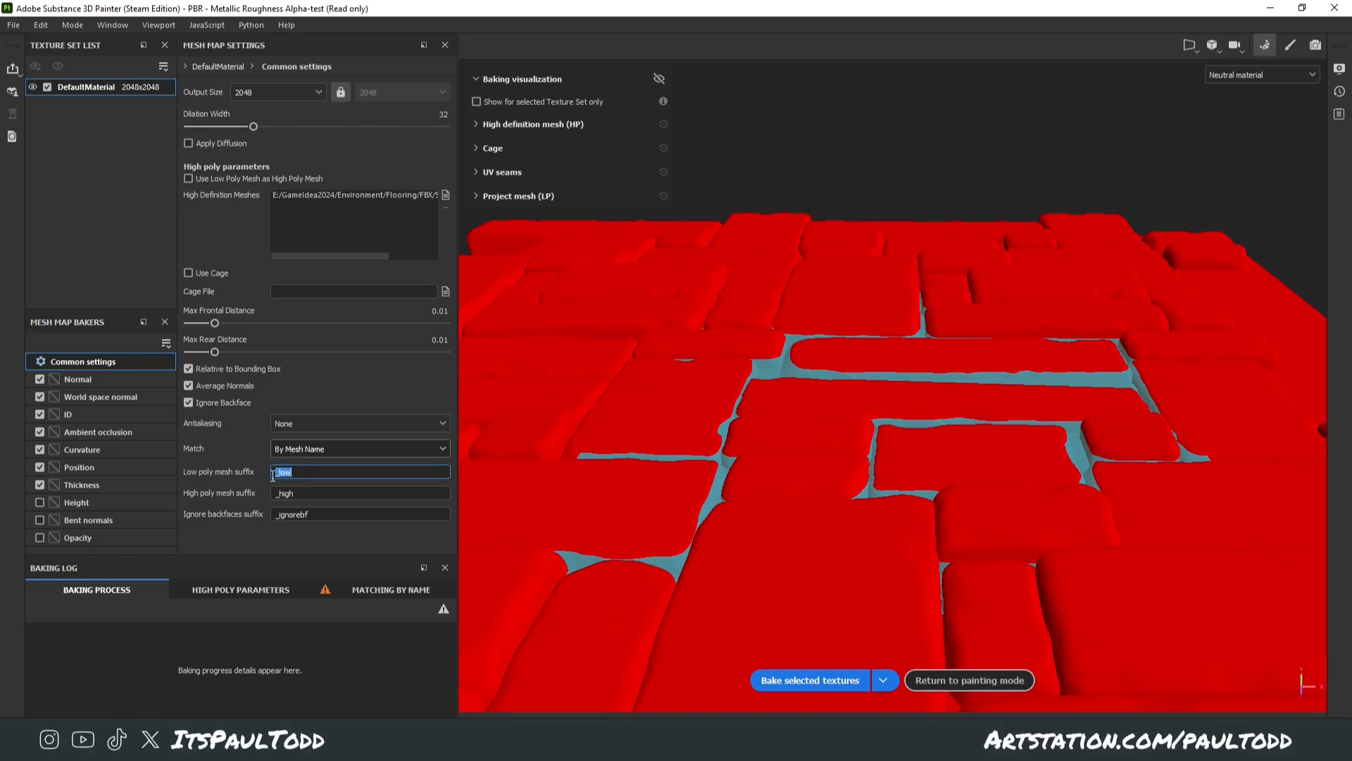
{"action": "type", "text": "_LP"}
{"action": "double_click", "coordinate": [356, 491]}
{"action": "type", "text": "_HP"}
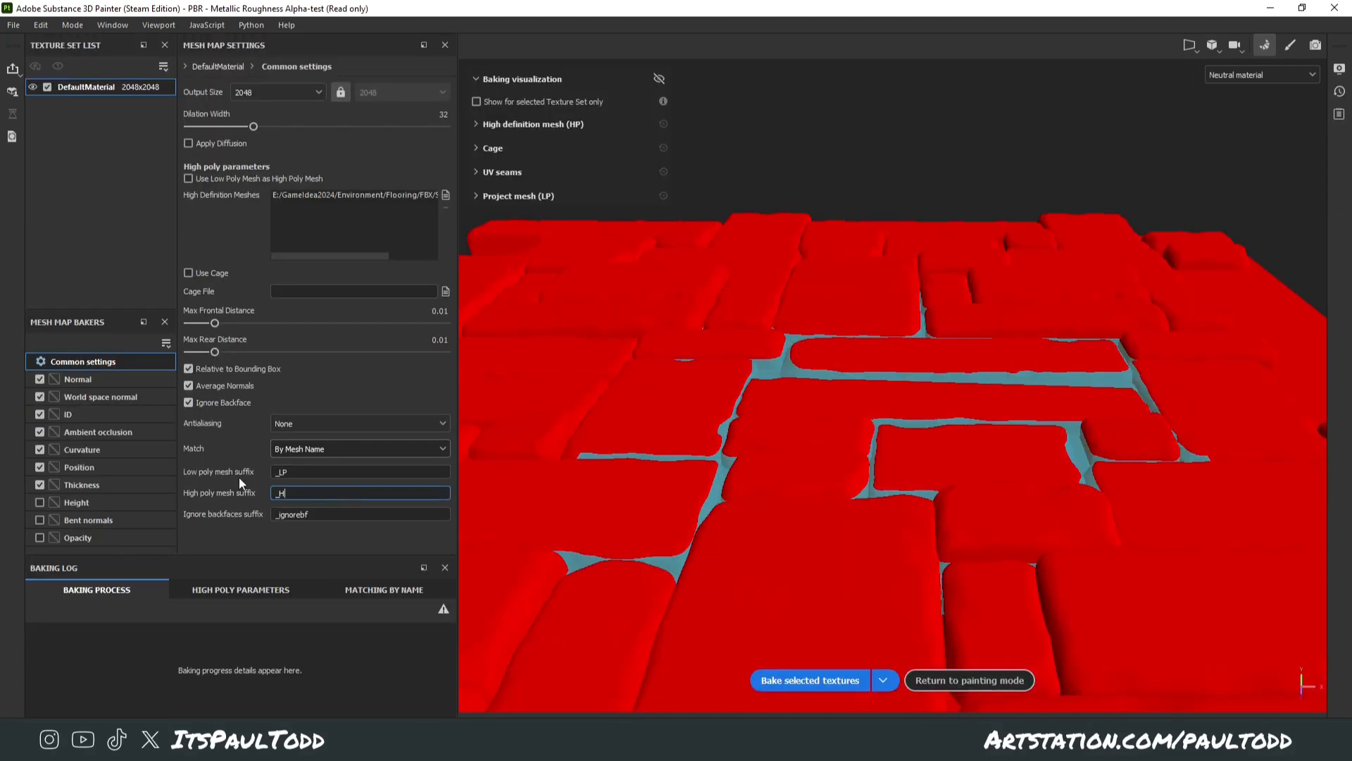
Set self occlusion to Only Same Mesh Name for the ambient occlusion and curvature bakers
{"action": "left_click", "coordinate": [96, 396]}
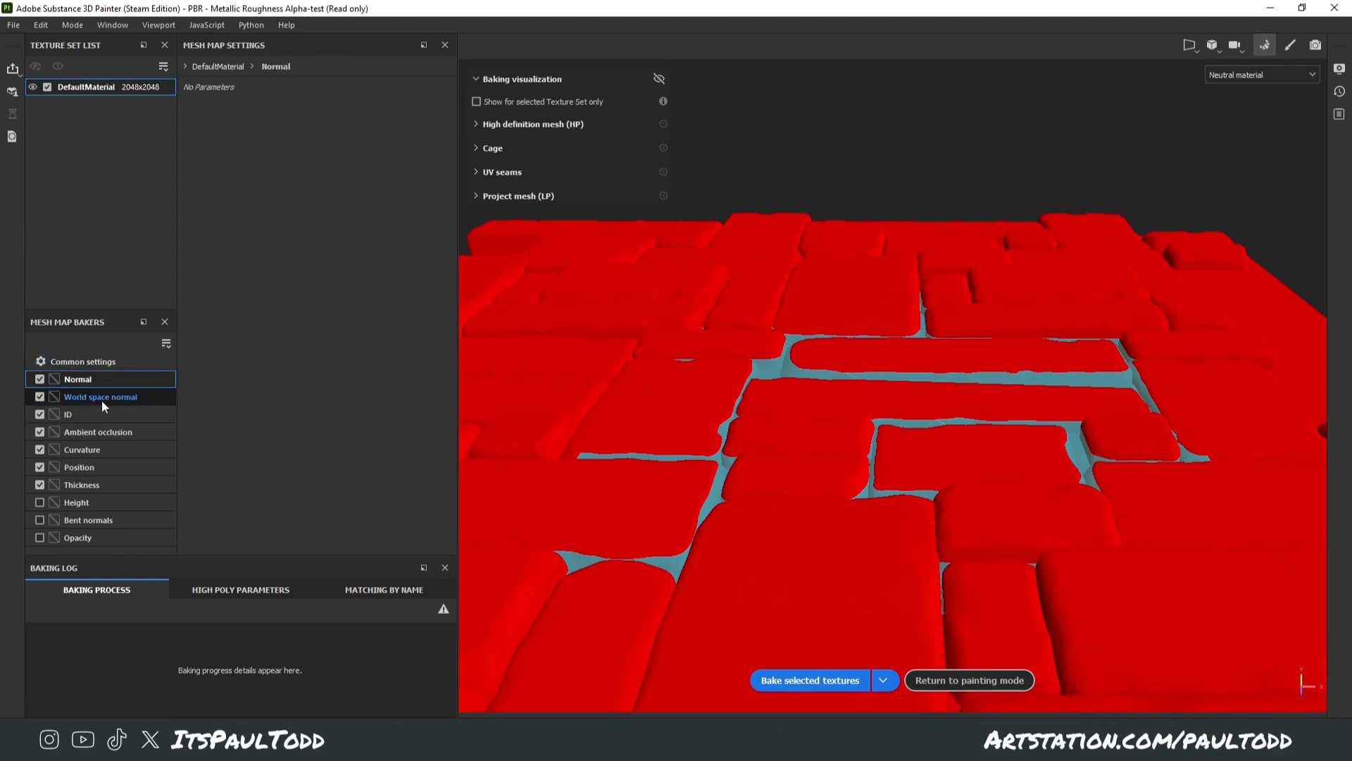
{"action": "left_click", "coordinate": [98, 431]}
{"action": "left_click", "coordinate": [311, 271]}
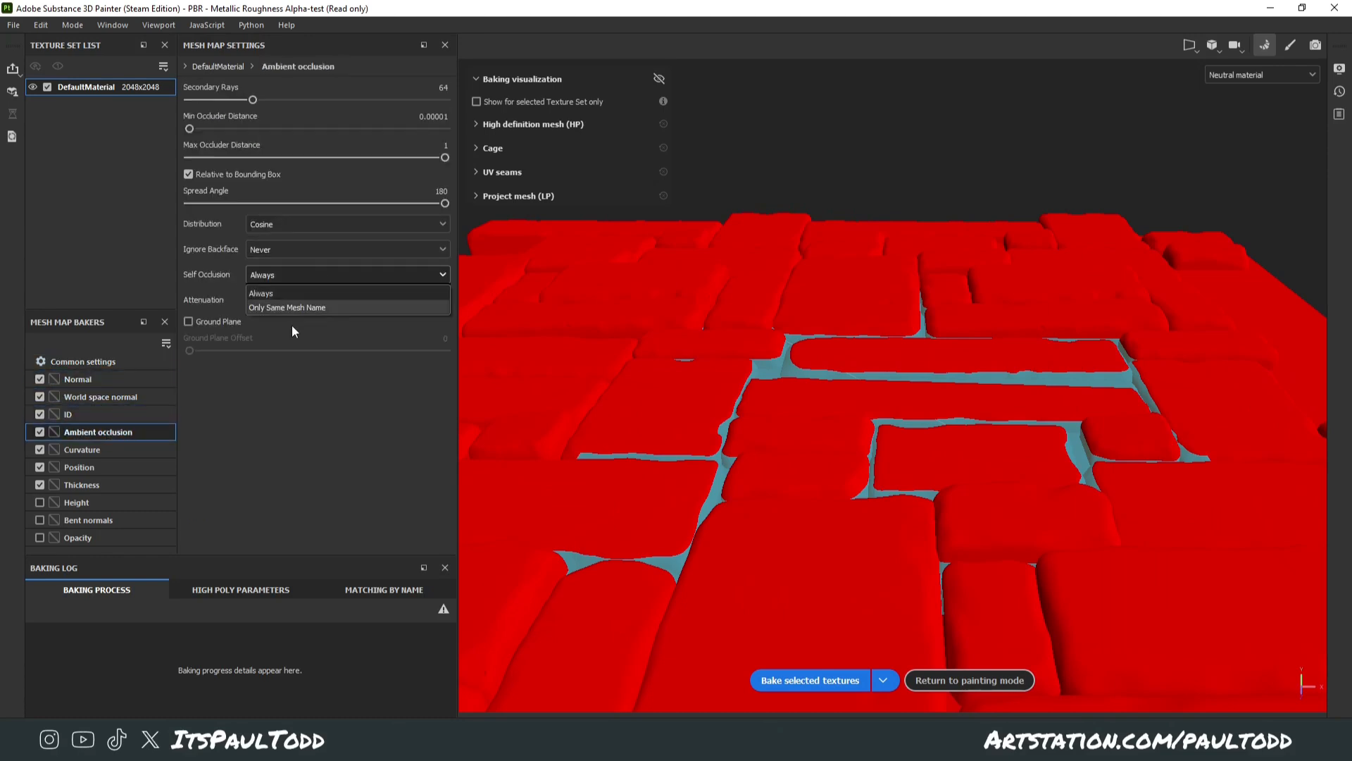
{"action": "left_click", "coordinate": [298, 310]}
{"action": "left_click", "coordinate": [146, 452]}
{"action": "left_click", "coordinate": [302, 189]}
{"action": "left_click", "coordinate": [297, 217]}
Set the thickness baker's self occlusion to Only Same Mesh Name and enable the Height map for baking
{"action": "left_click", "coordinate": [121, 467]}
{"action": "left_click", "coordinate": [117, 486]}
{"action": "left_click", "coordinate": [310, 250]}
{"action": "left_click", "coordinate": [293, 274]}
{"action": "left_click", "coordinate": [64, 503]}
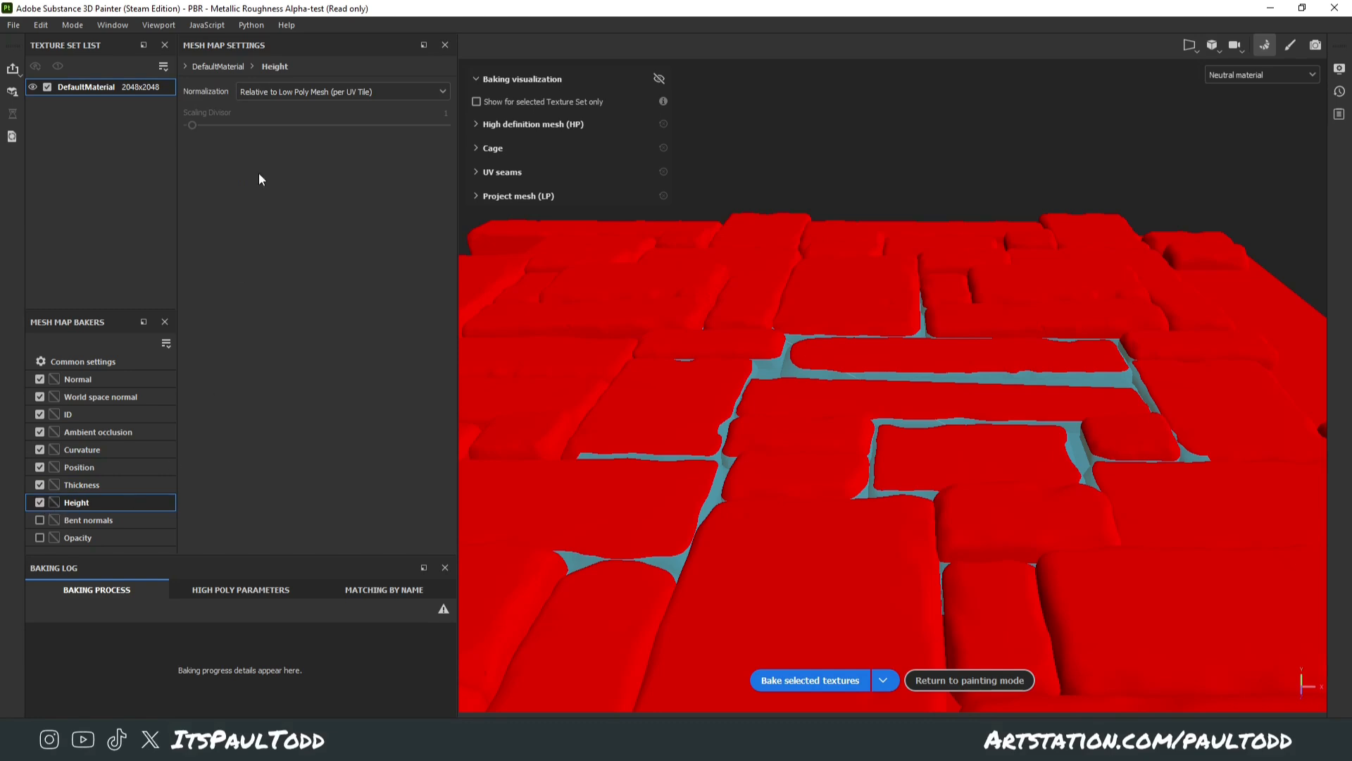
Set the max frontal distance to 0.0341 and max rear distance to 0.274, and bake the selected textures
{"action": "left_click", "coordinate": [105, 364]}
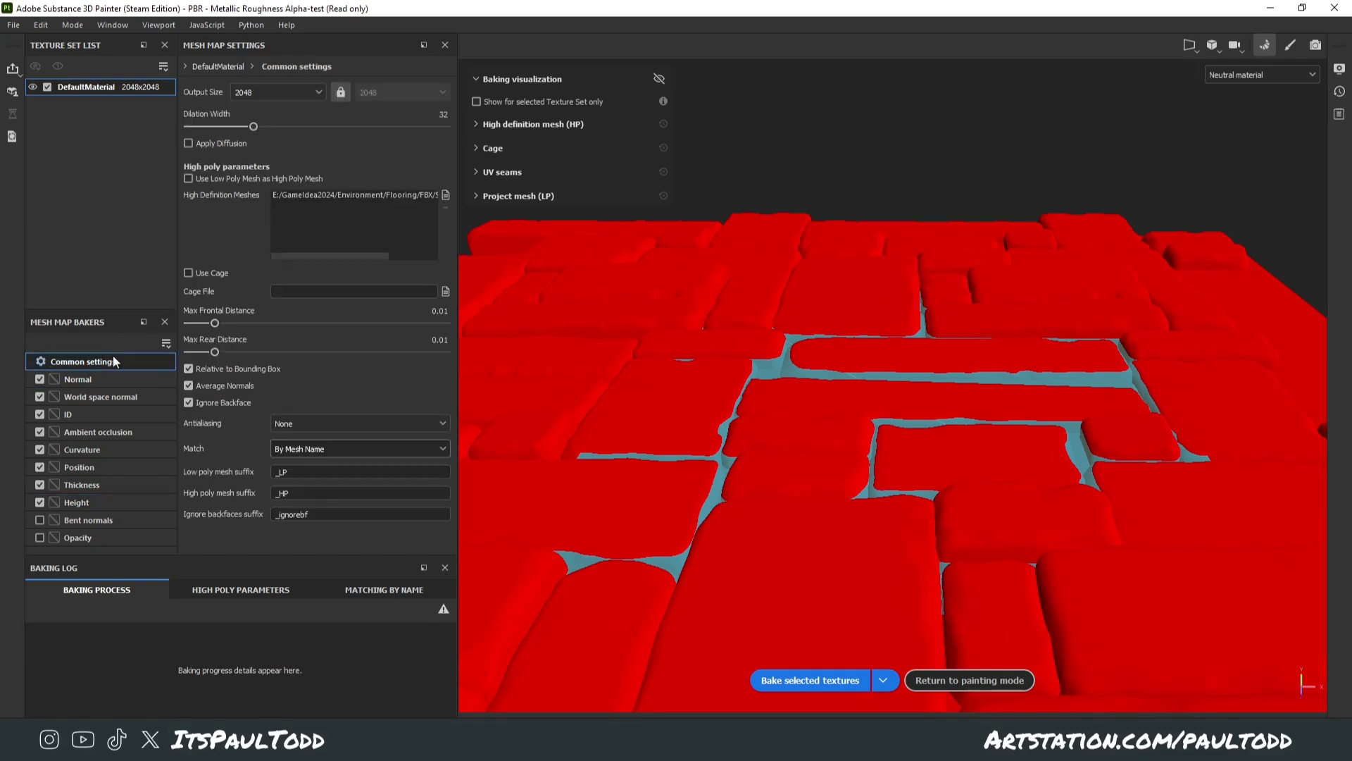
{"action": "left_click_drag", "start_coordinate": [810, 437], "coordinate": [840, 414], "text": "alt"}
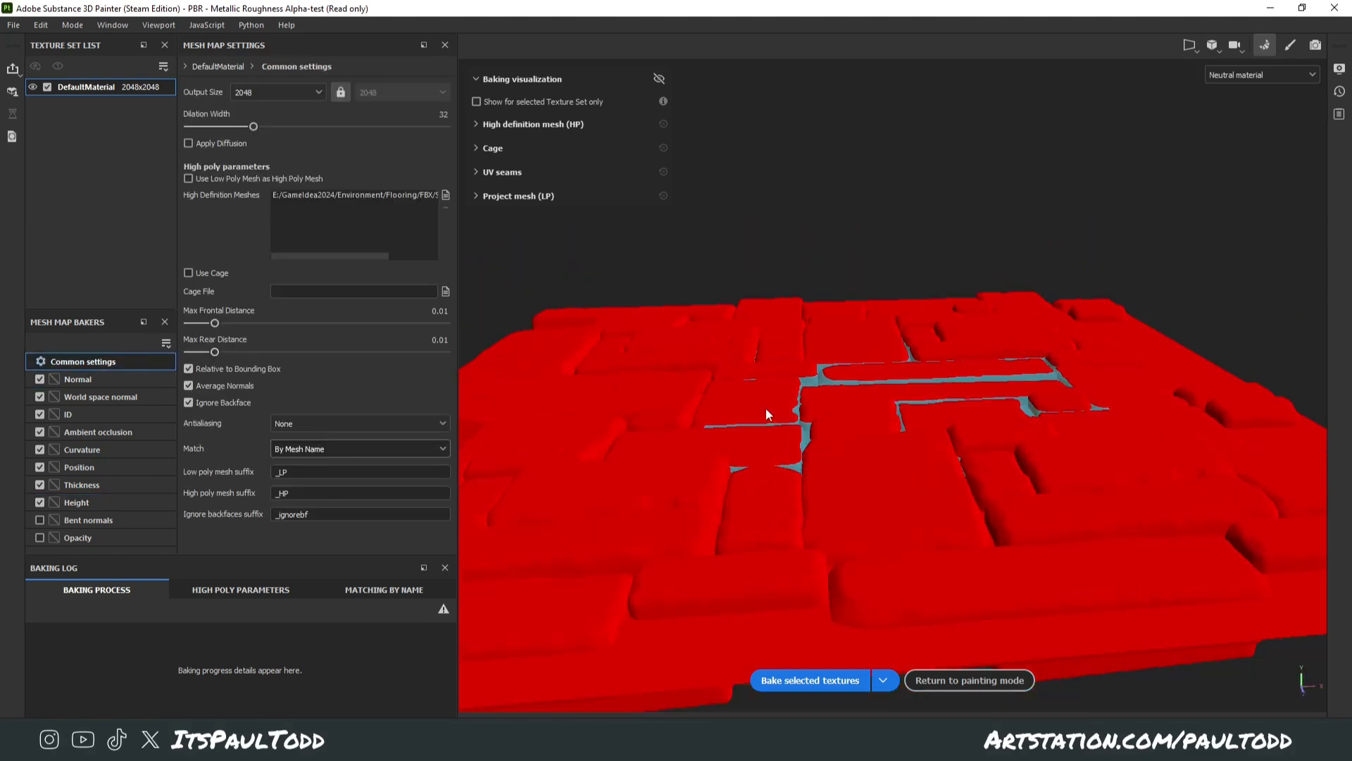
{"action": "left_click_drag", "start_coordinate": [215, 323], "coordinate": [322, 362]}
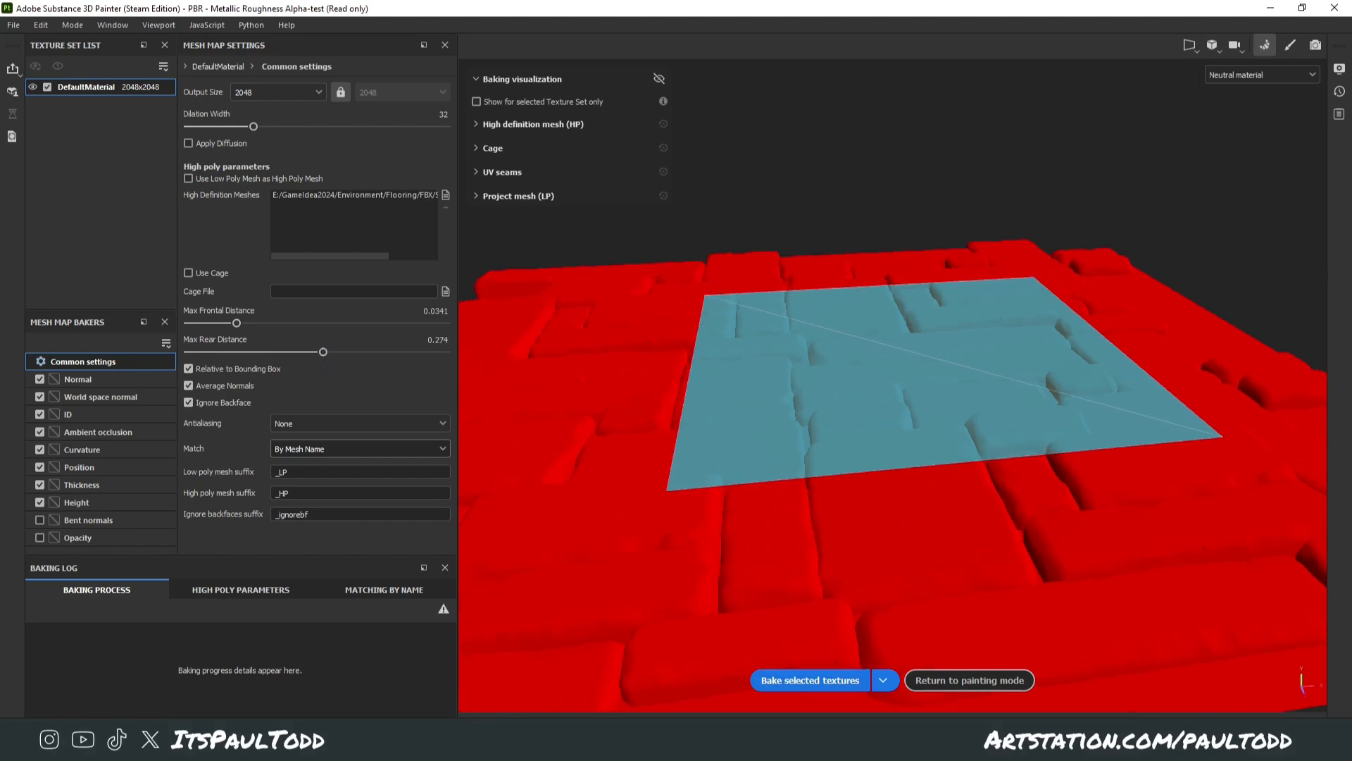
{"action": "left_click", "coordinate": [821, 681]}
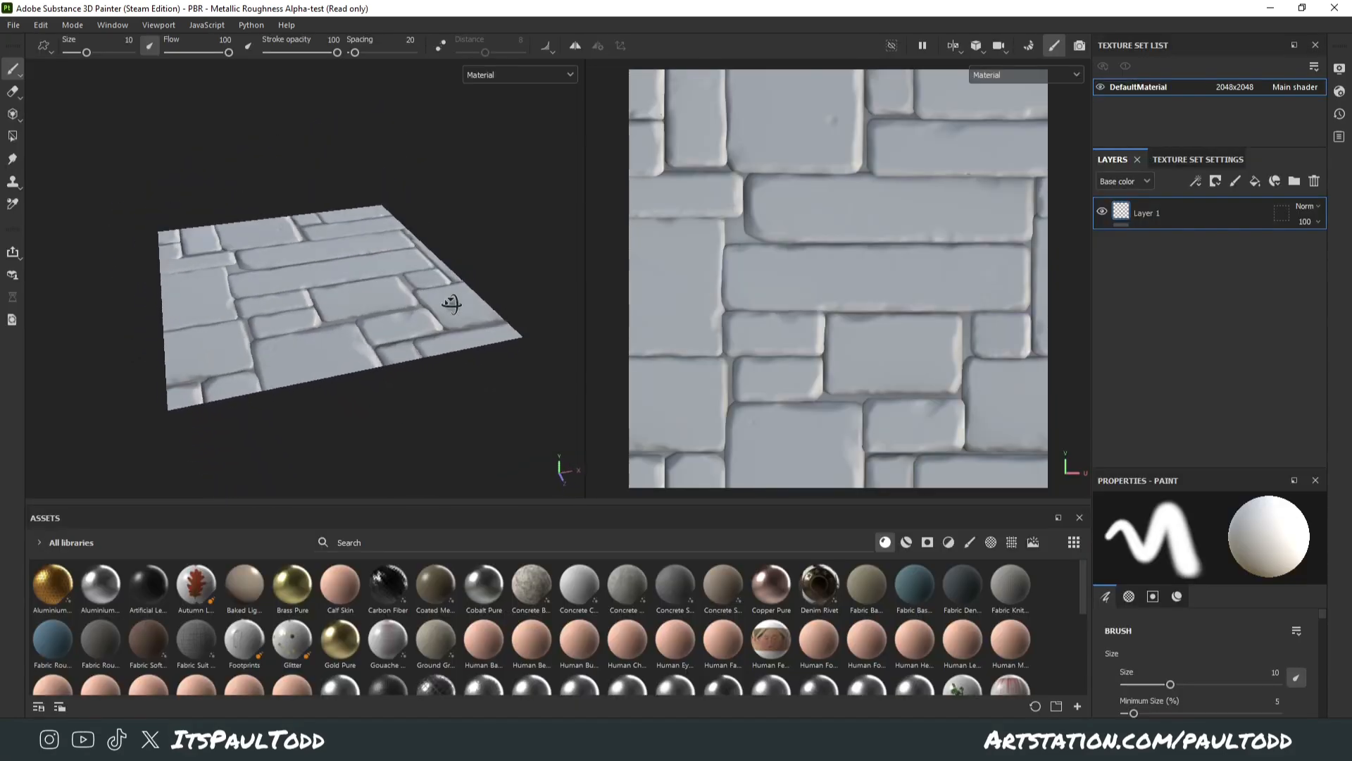
{"action": "mouse_move", "coordinate": [453, 303]}
{"action": "left_mouse_down", "text": "alt"}
{"action": "mouse_move", "coordinate": [453, 328]}
{"action": "mouse_move", "coordinate": [416, 365]}
{"action": "mouse_move", "coordinate": [434, 289]}
{"action": "mouse_move", "coordinate": [420, 287]}
{"action": "mouse_move", "coordinate": [415, 262]}
{"action": "mouse_move", "coordinate": [537, 211]}
{"action": "mouse_move", "coordinate": [444, 254]}
{"action": "mouse_move", "coordinate": [438, 311]}
{"action": "mouse_move", "coordinate": [362, 278]}
{"action": "mouse_move", "coordinate": [408, 250]}
{"action": "left_mouse_up", "text": "alt"}
{"action": "scroll", "coordinate": [416, 365], "scroll_direction": "up", "scroll_amount": 2}
{"action": "scroll", "coordinate": [434, 289], "scroll_direction": "down", "scroll_amount": 2}
{"action": "scroll", "coordinate": [444, 253], "scroll_direction": "up", "scroll_amount": 2}
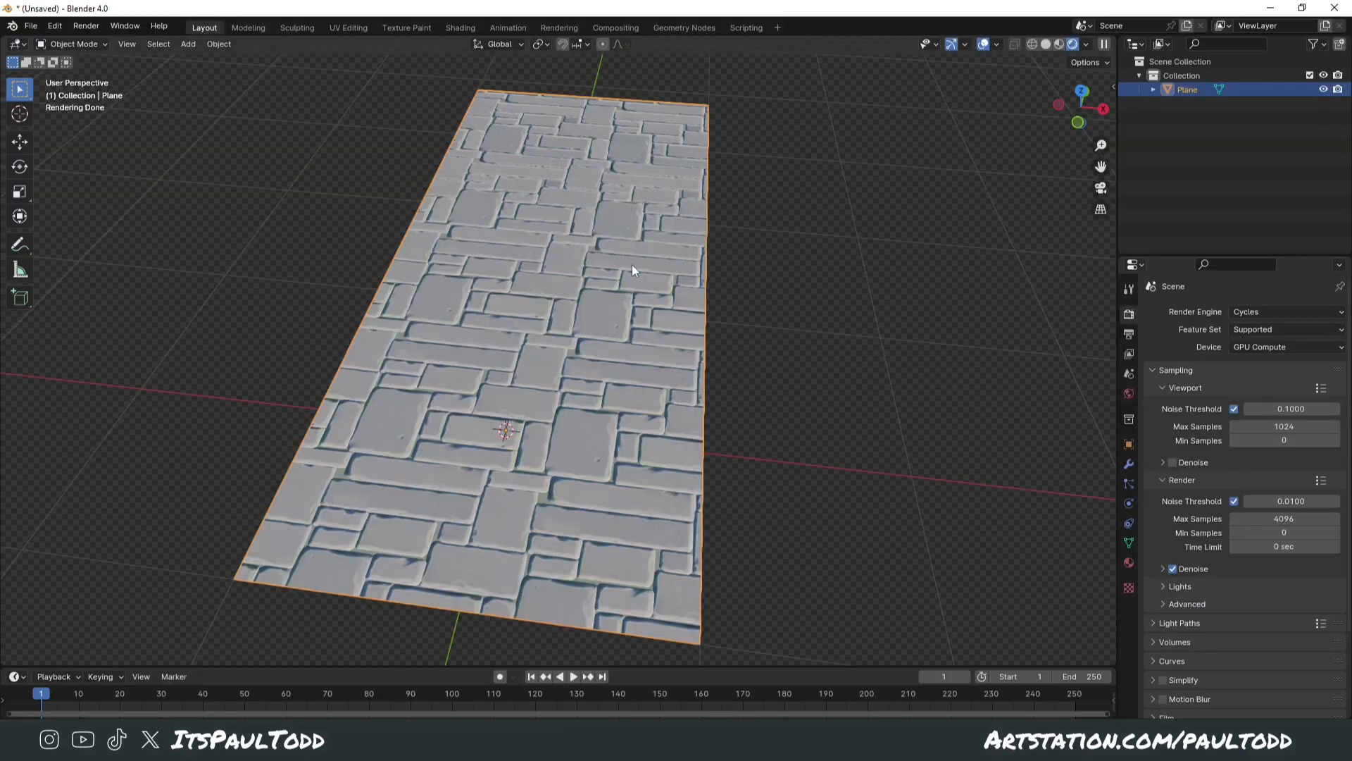
Switch to Blender and extrude the textured plane's long edge outward along X to widen the tiled stone surface
{"action": "key", "text": "Tab"}
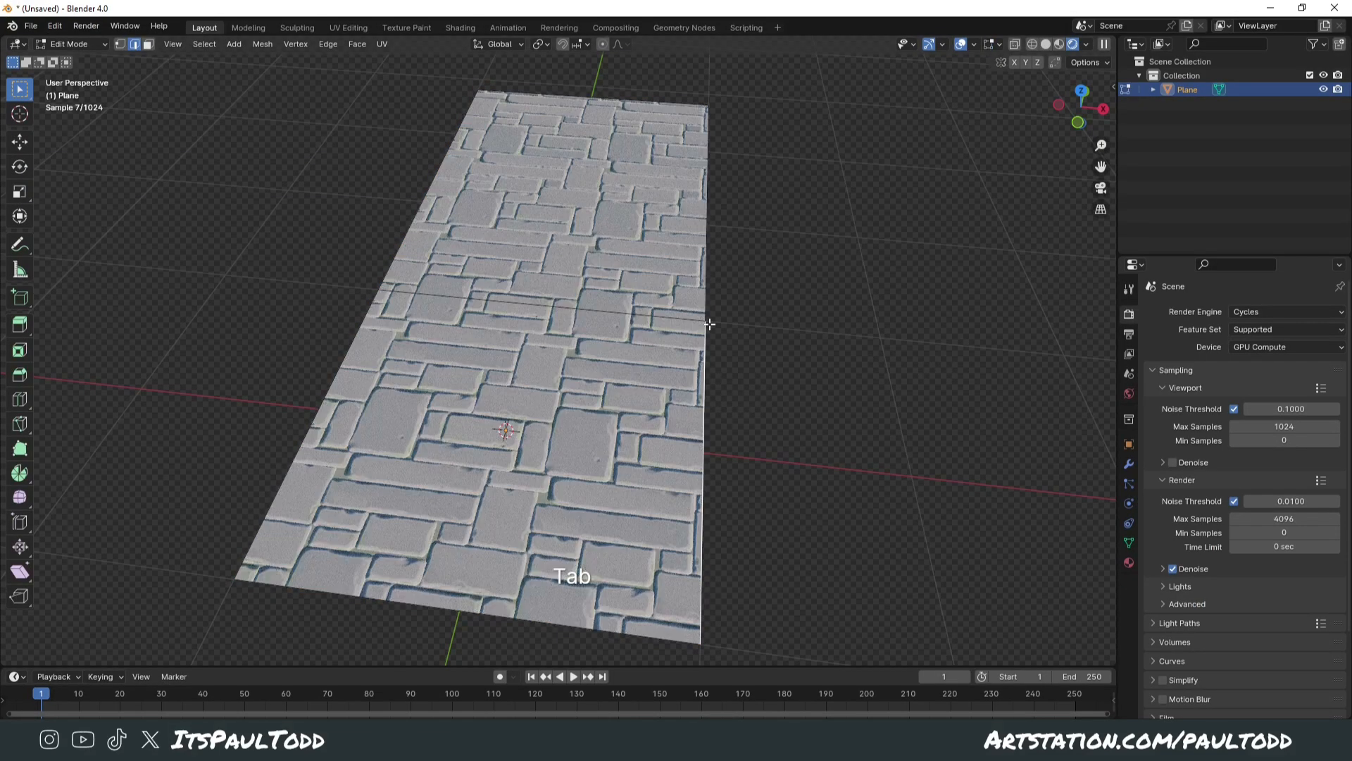
{"action": "key", "text": "e"}
{"action": "middle_click", "coordinate": [1007, 343]}
{"action": "left_click", "coordinate": [1099, 343]}
{"action": "middle_click_drag", "start_coordinate": [1099, 343], "coordinate": [1021, 313], "text": "shift"}
{"action": "key", "text": "Tab"}
{"action": "left_click", "coordinate": [974, 338]}
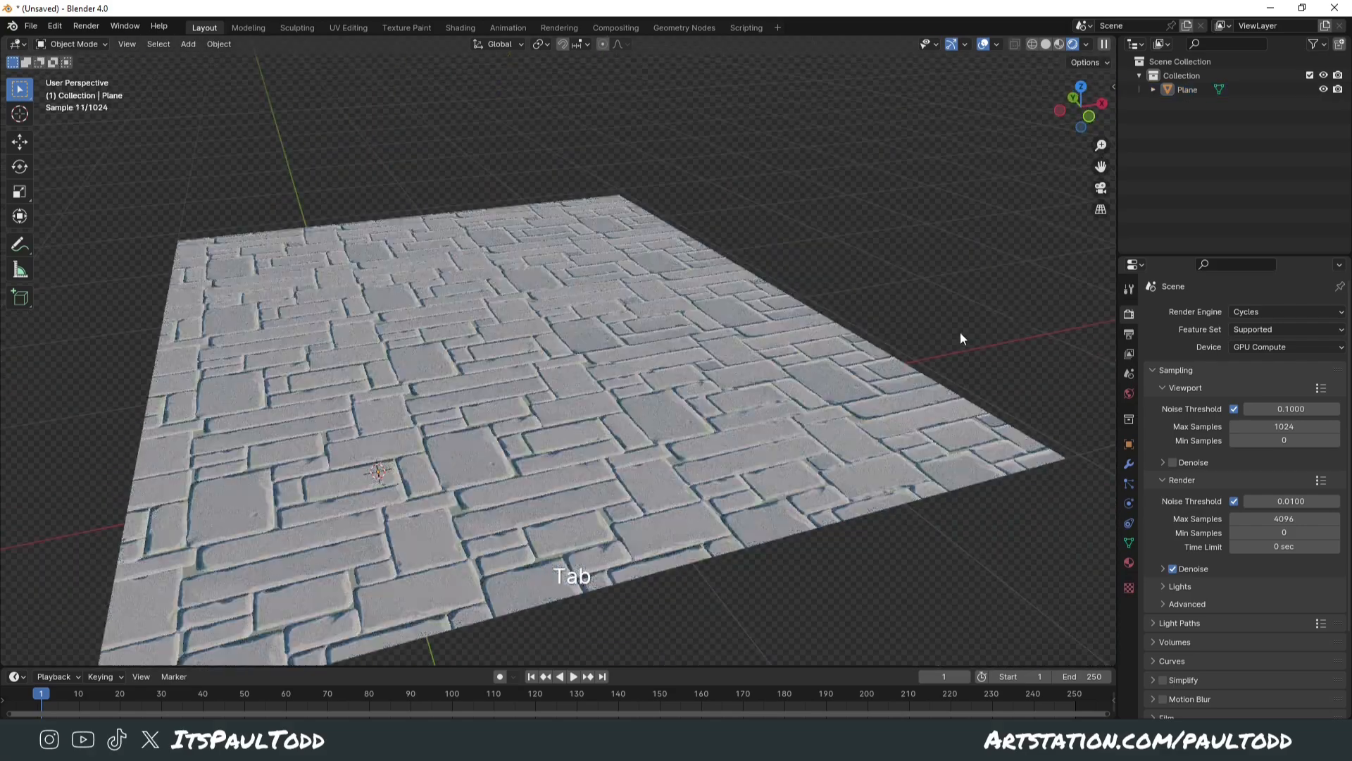
Inspect the rendered stone plane from several angles and distances to check how the texture tiles
{"action": "middle_click_drag", "start_coordinate": [852, 352], "coordinate": [897, 407], "text": "shift"}
{"action": "left_click", "coordinate": [839, 438]}
{"action": "left_click", "coordinate": [973, 370]}
{"action": "scroll", "coordinate": [1006, 331], "scroll_direction": "down", "scroll_amount": 3}
{"action": "middle_click_drag", "start_coordinate": [1004, 332], "coordinate": [1056, 311]}
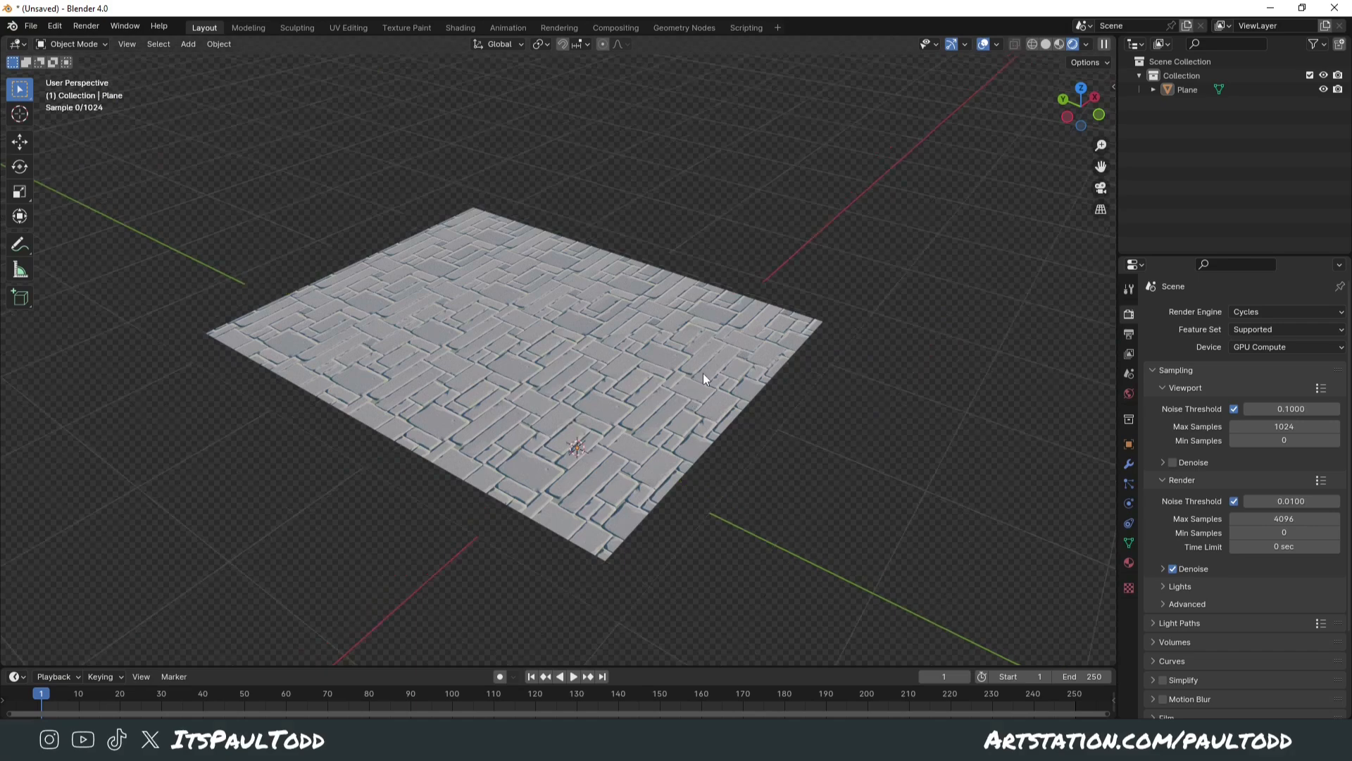
{"action": "scroll", "coordinate": [728, 350], "scroll_direction": "up", "scroll_amount": 2}
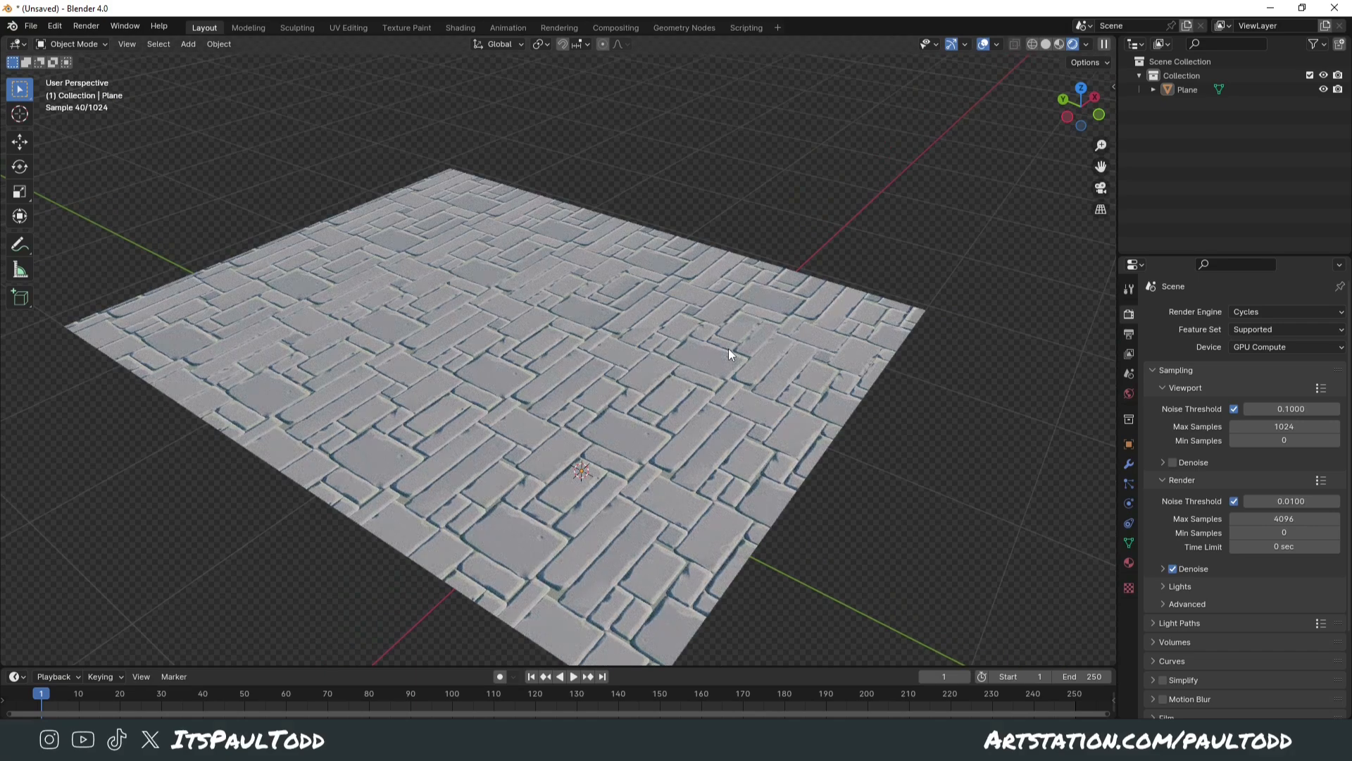